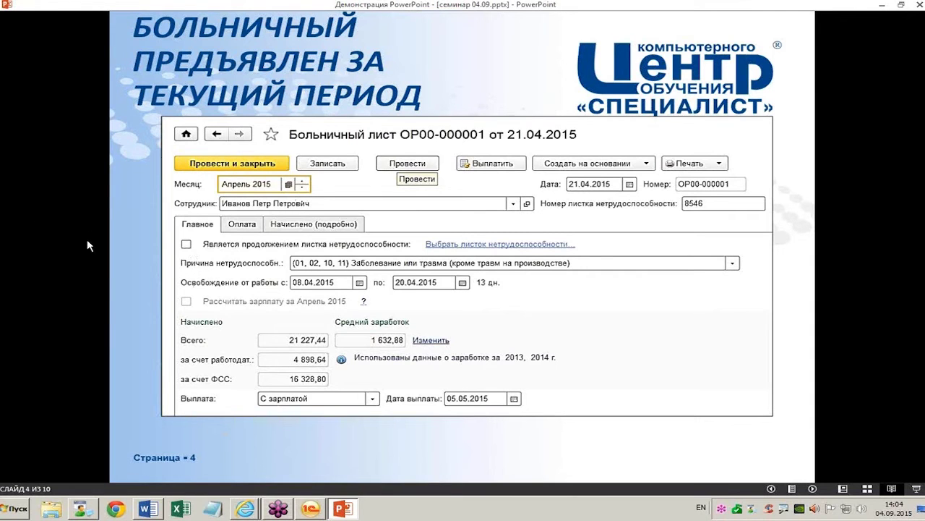
Switch to 1C:Enterprise (Зарплата и управление персоналом) and close the Internet support information page.
click(311, 509)
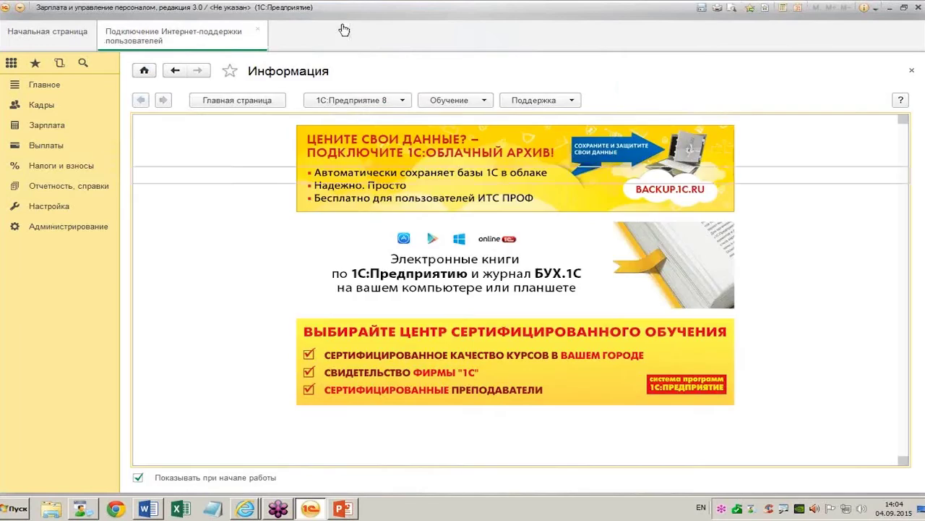
click(340, 30)
click(258, 29)
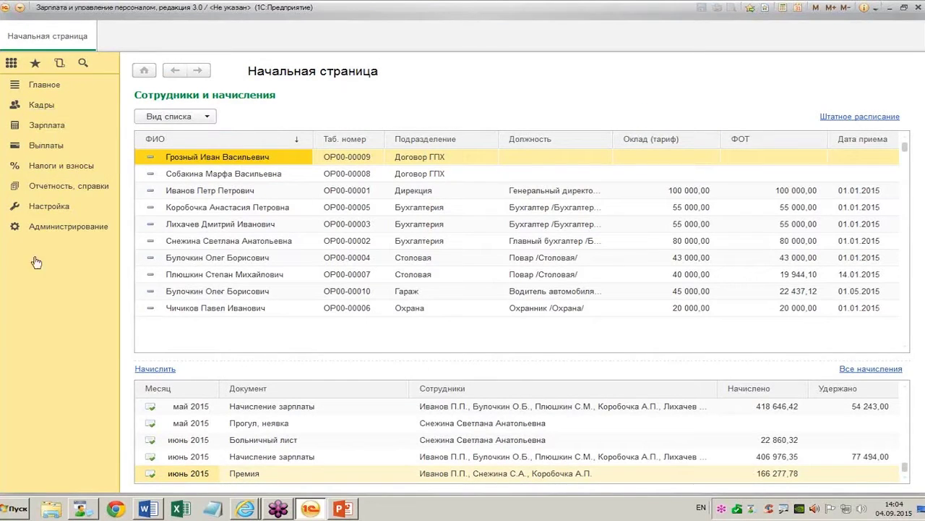
Open the list of sick leave documents (Больничные листы) and open the April 2015 sick leave.
click(40, 108)
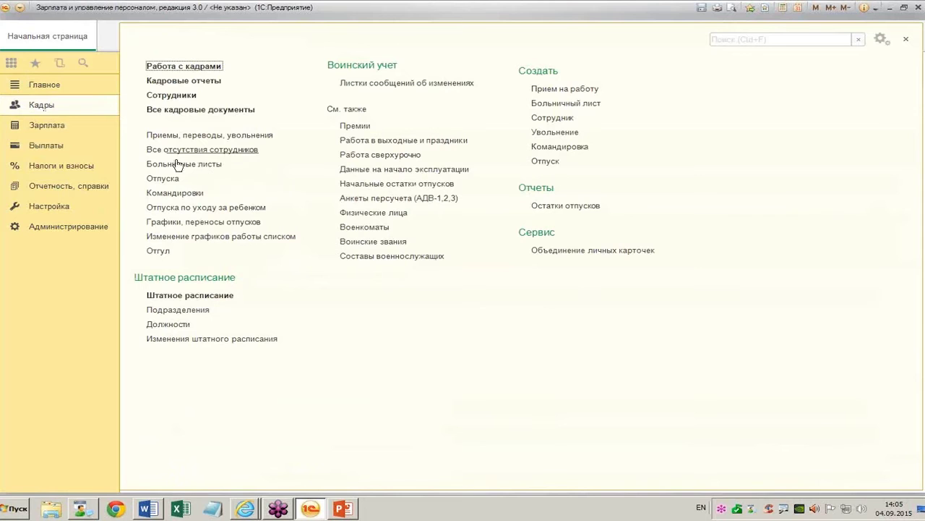
click(53, 126)
click(43, 107)
click(58, 128)
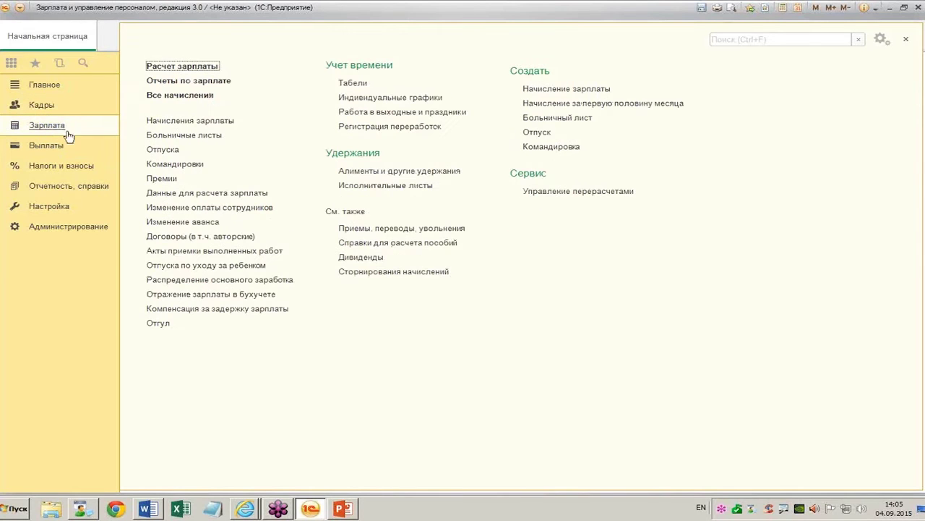
click(193, 134)
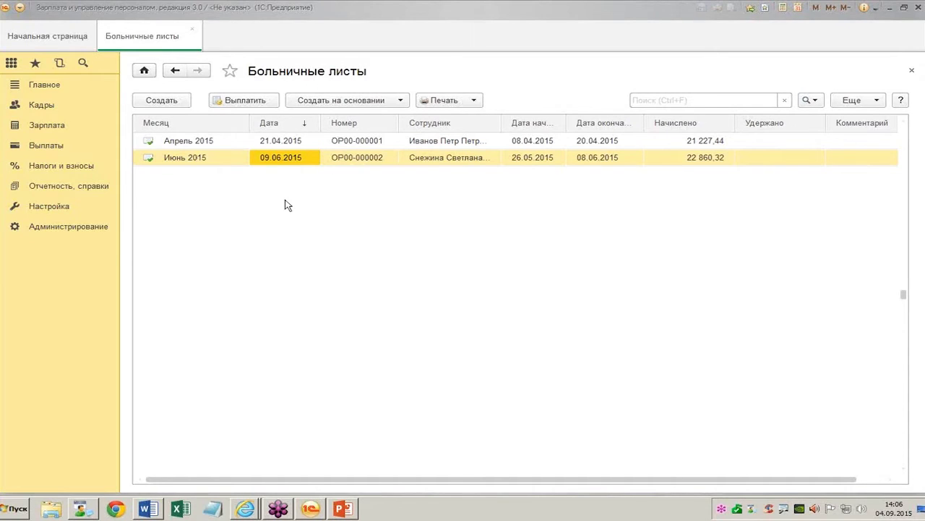
double_click(401, 142)
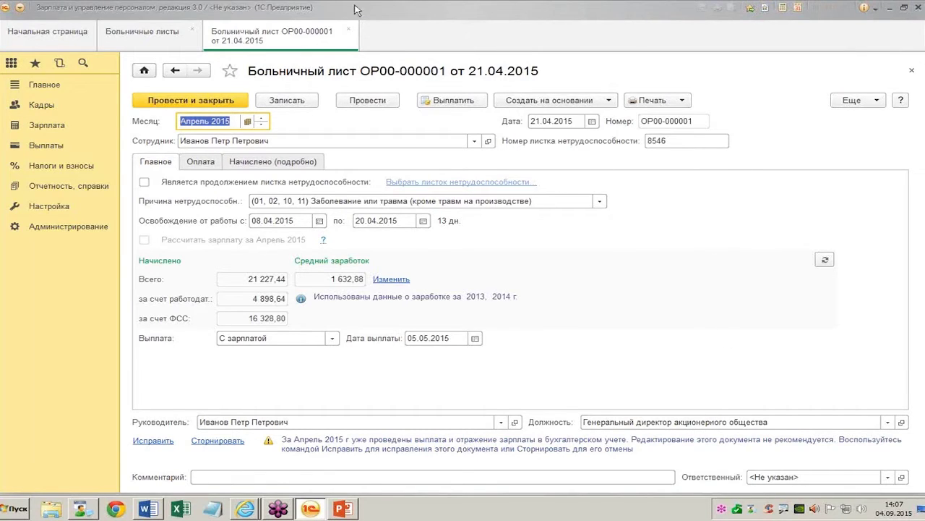
Examine the employee's incoming benefit calculation certificates (Справки для расчета пособий) from Альфа and Омега, then close them and their list.
click(48, 127)
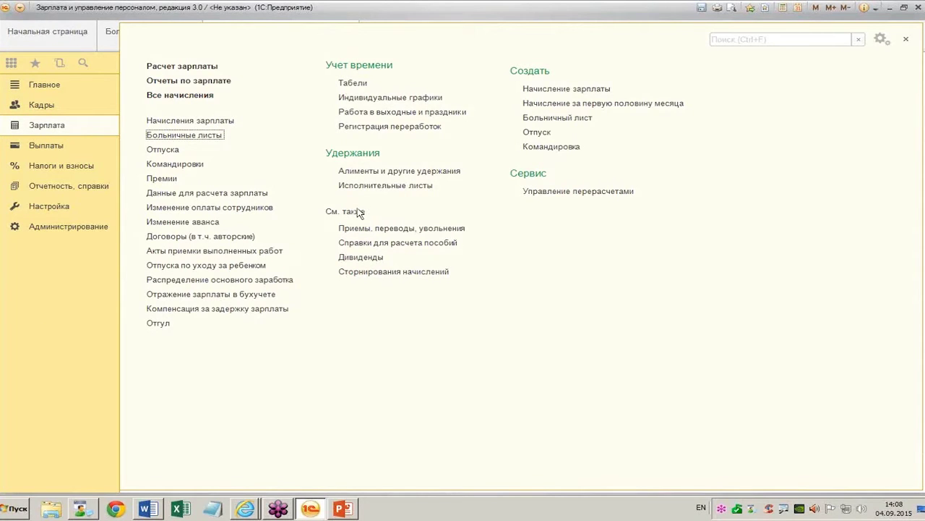
click(409, 244)
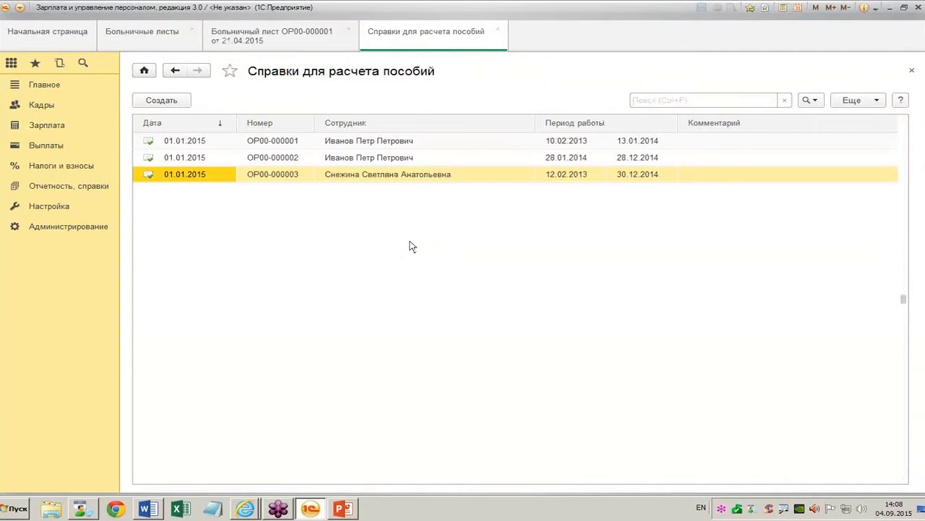
double_click(368, 146)
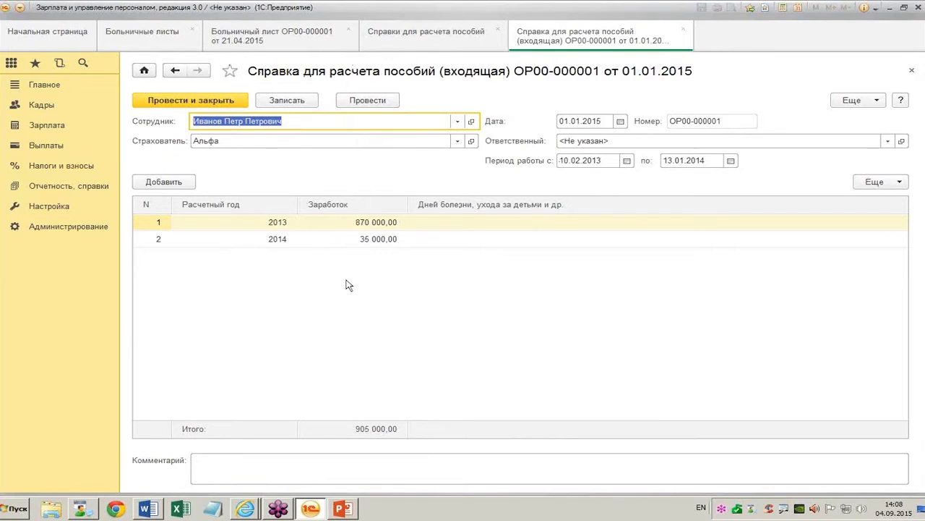
click(333, 229)
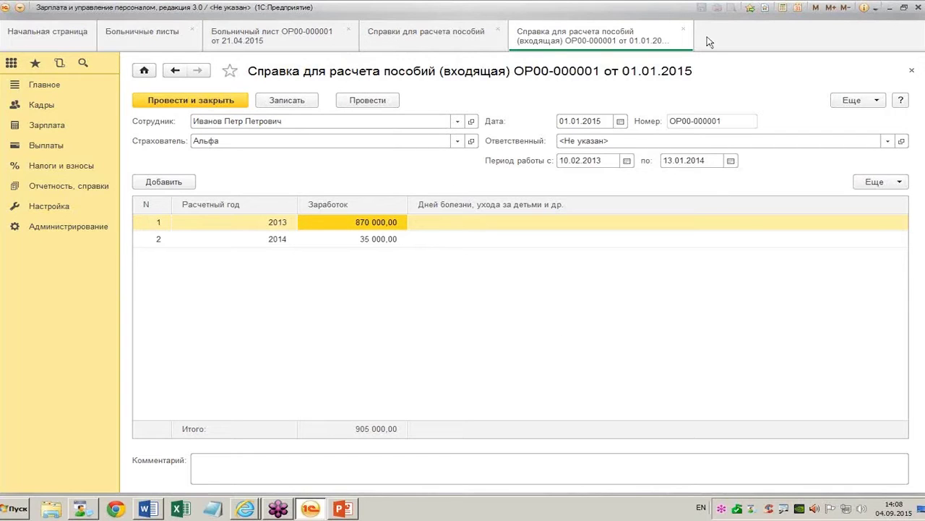
click(683, 29)
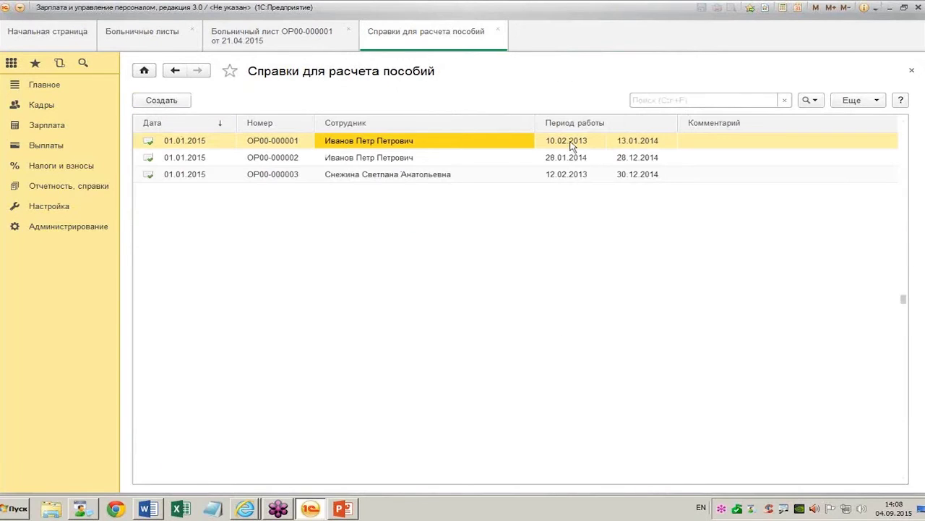
click(415, 160)
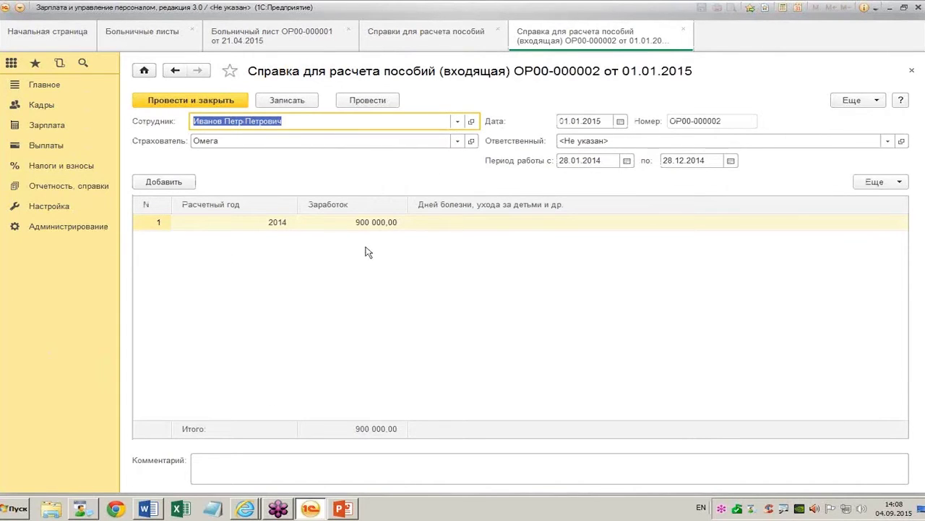
click(683, 30)
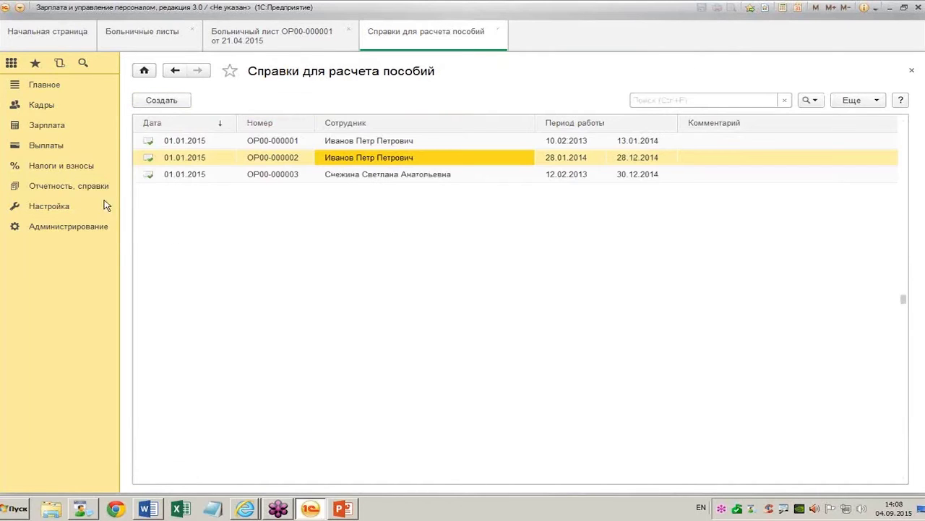
click(498, 30)
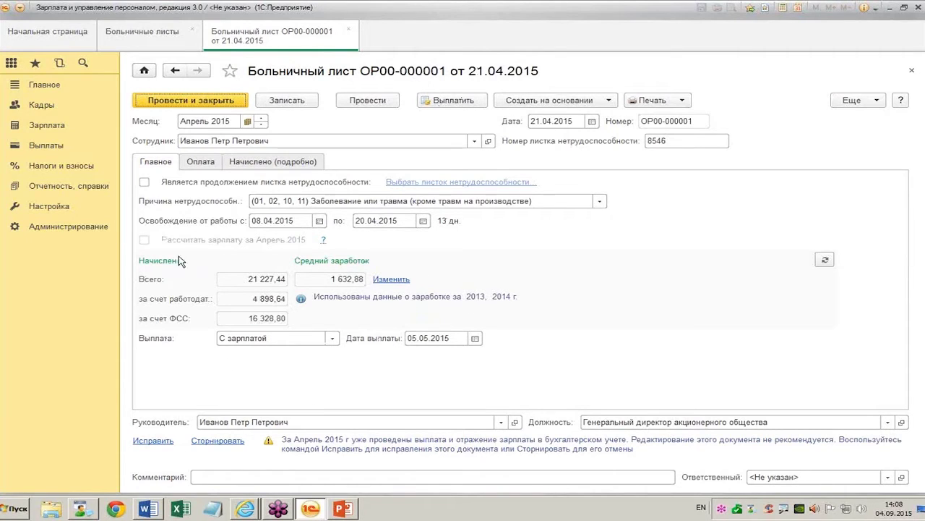
Examine the average earnings data of the April sick leave, including the manual period option and previous-employer certificate form, without saving.
click(391, 279)
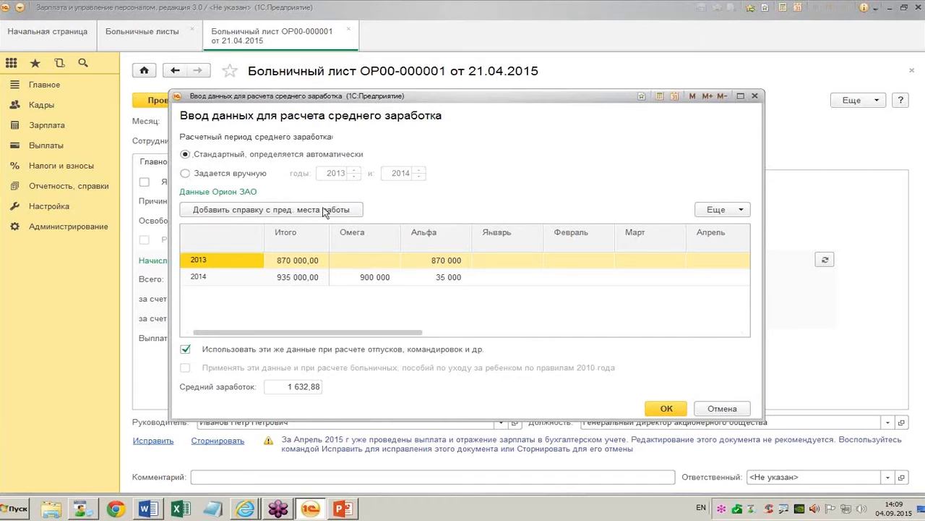
click(244, 175)
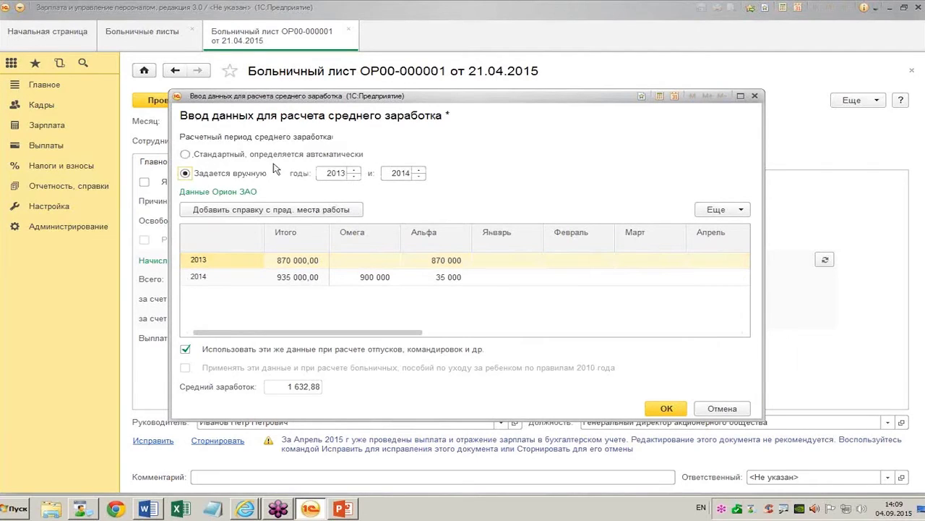
click(269, 155)
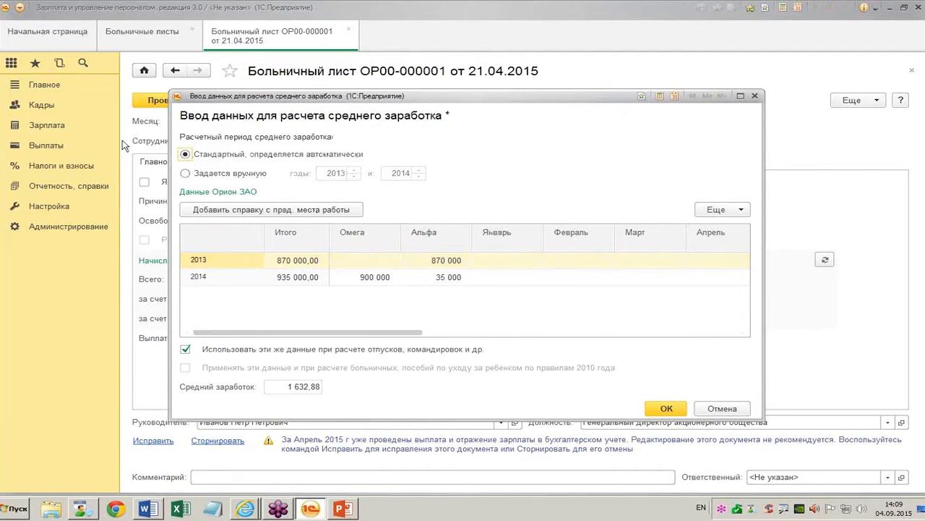
click(269, 211)
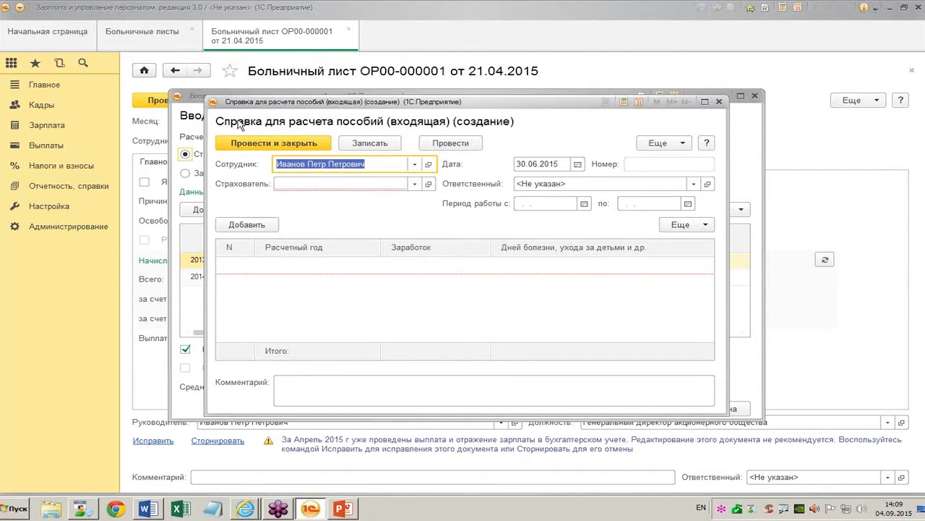
click(720, 105)
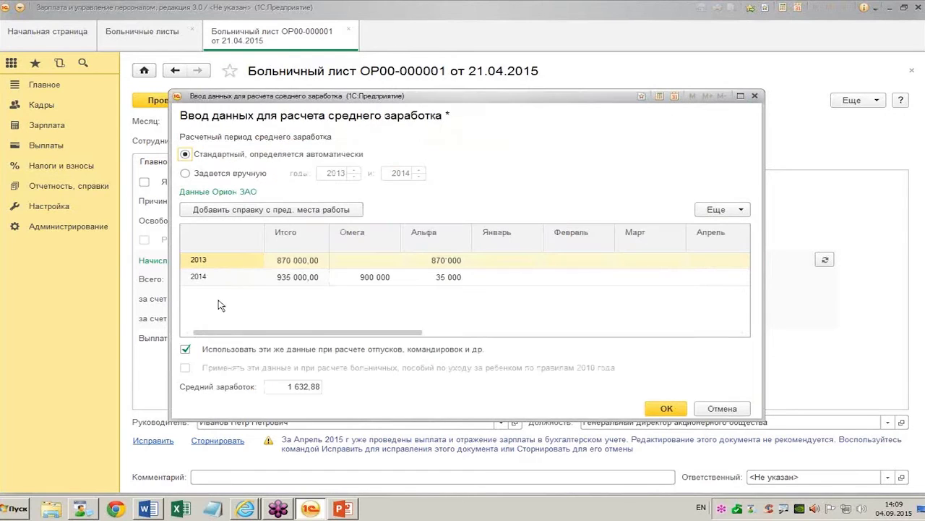
click(718, 408)
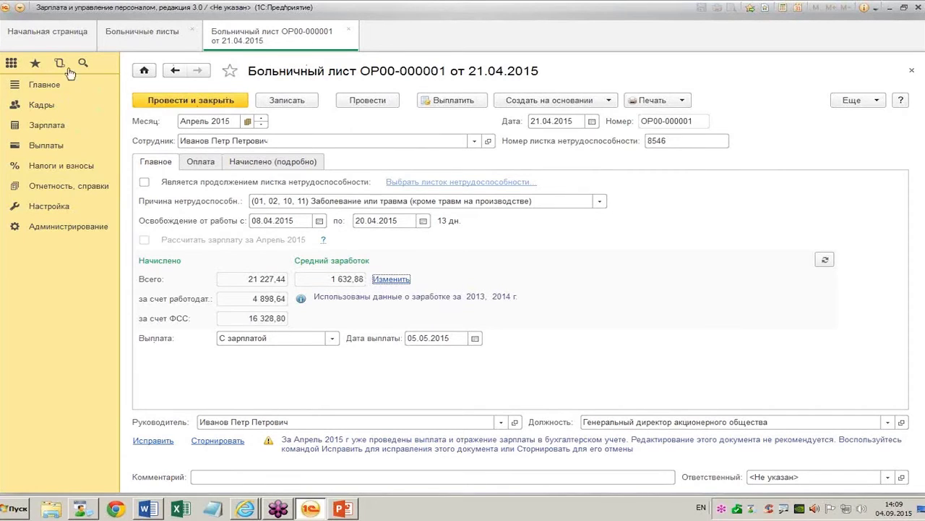
Create a new sick leave document and select the third employee in the staff list, an accountant.
click(142, 31)
click(166, 101)
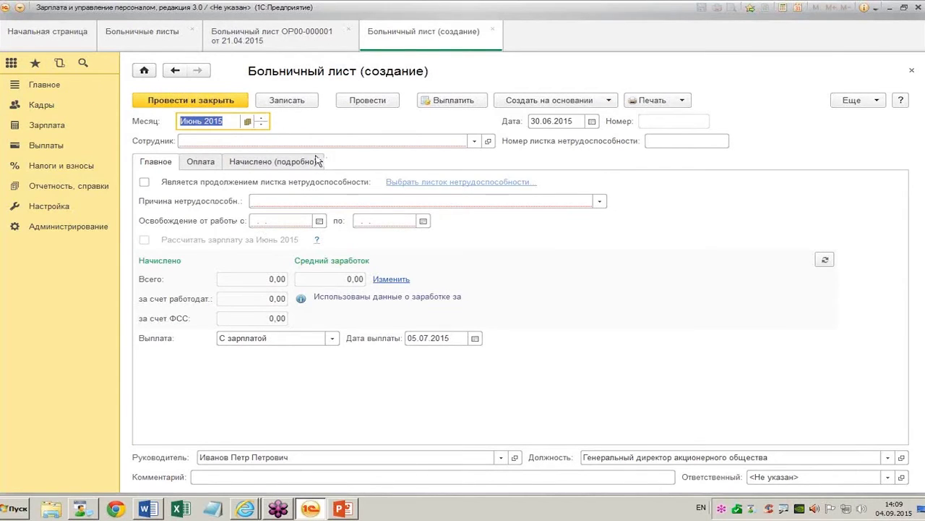
click(474, 141)
click(246, 173)
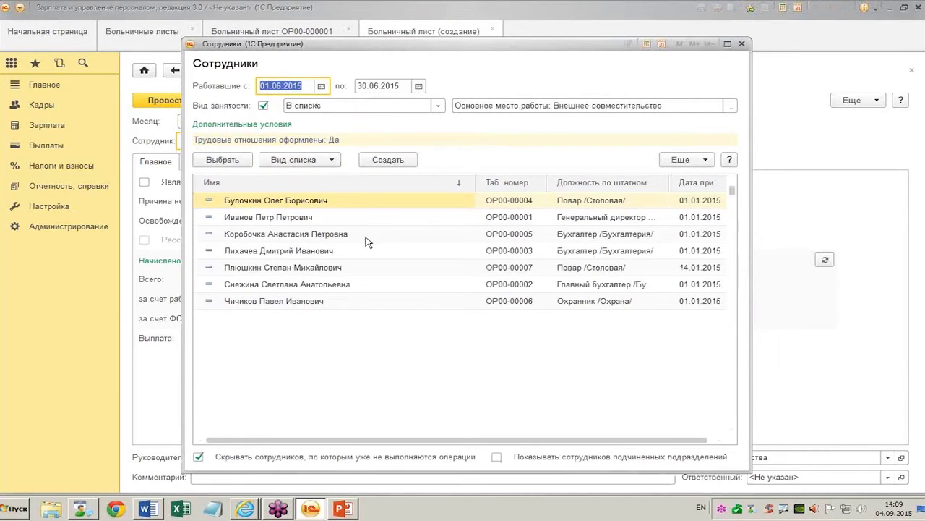
double_click(363, 234)
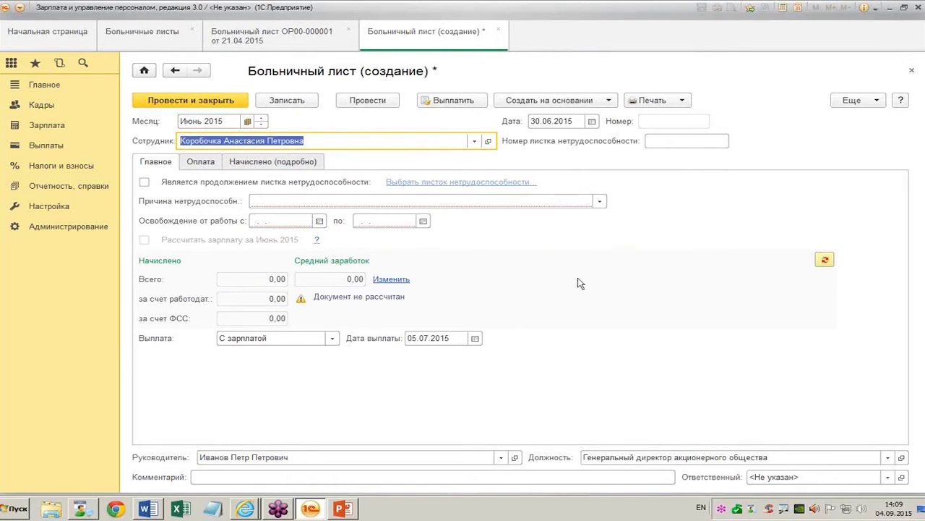
Set the incapacity reason to (01, 02, 10, 11) Заболевание или травма and the release from work to 10.06.2015–20.06.2015.
click(600, 201)
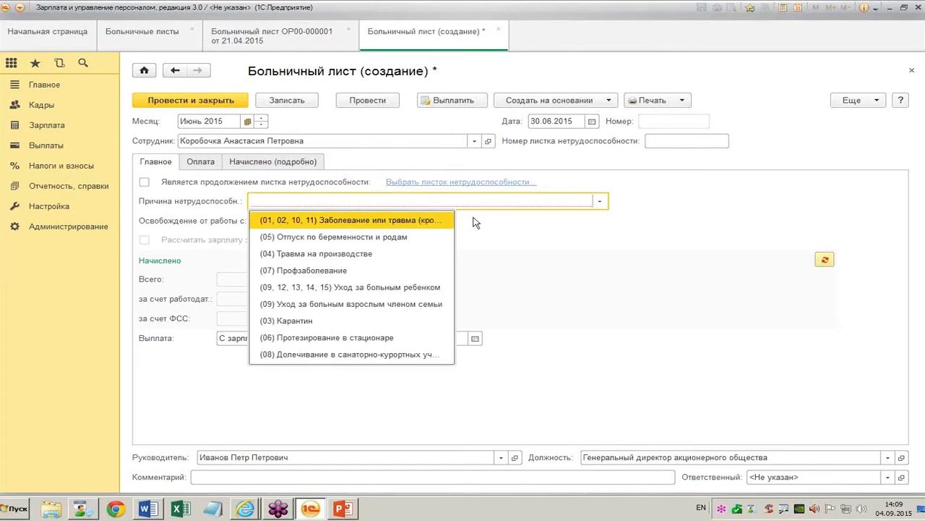
click(422, 219)
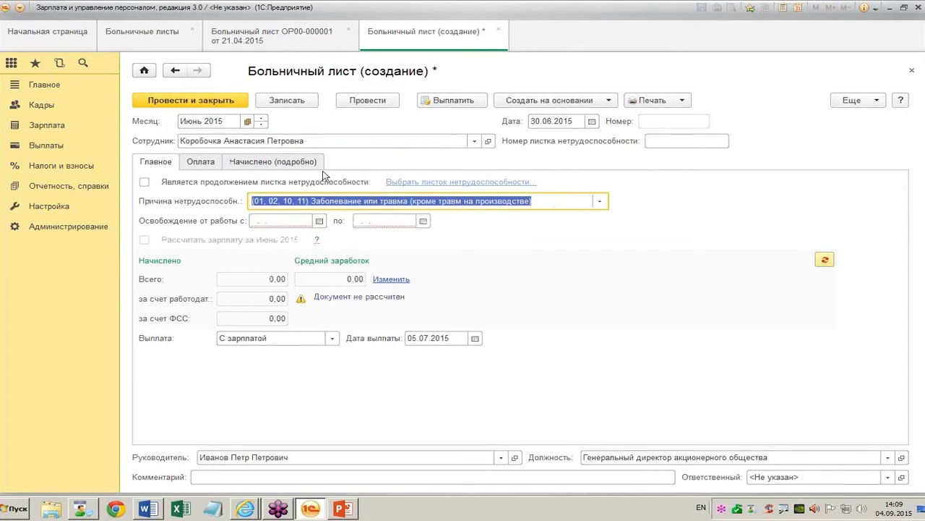
click(281, 222)
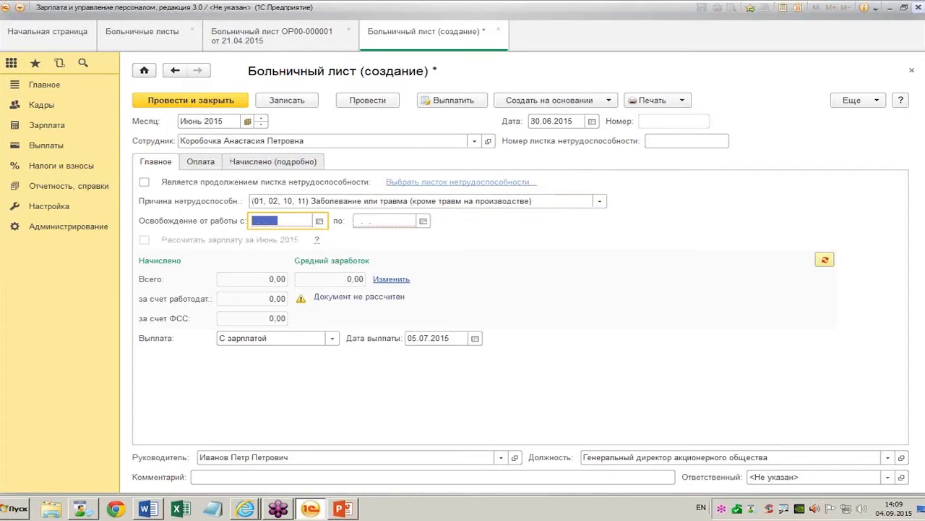
text(10.06.2015)
key(Tab)
text(23)
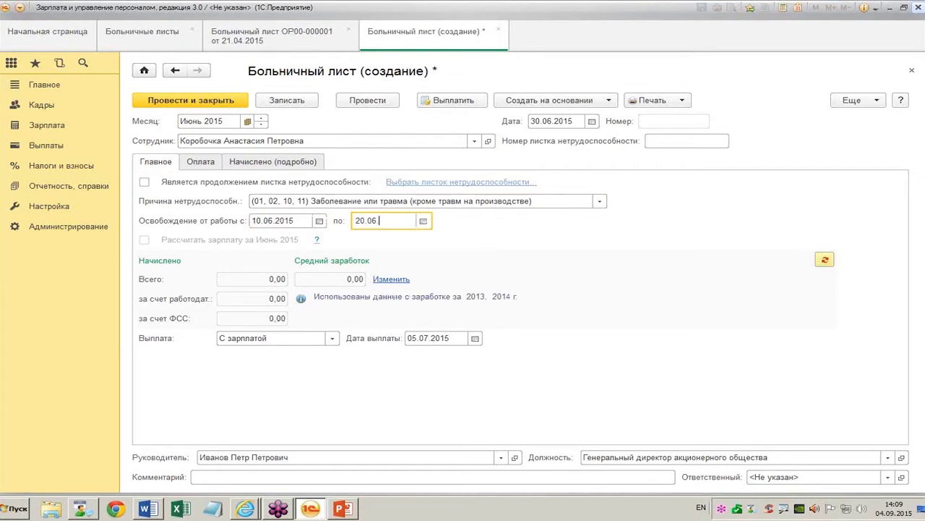
text(06)
key(Tab)
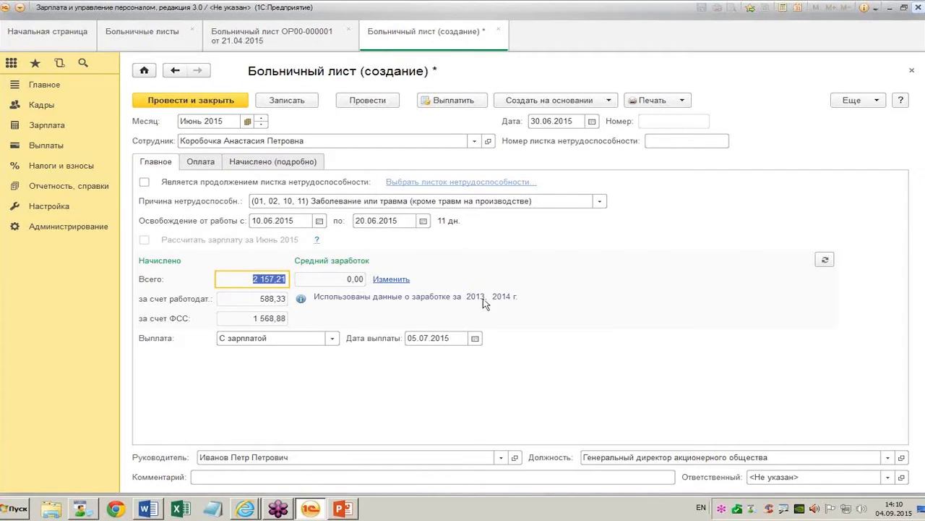
Examine the new sick leave's average earnings data with the period set manually, and discard the change.
click(391, 280)
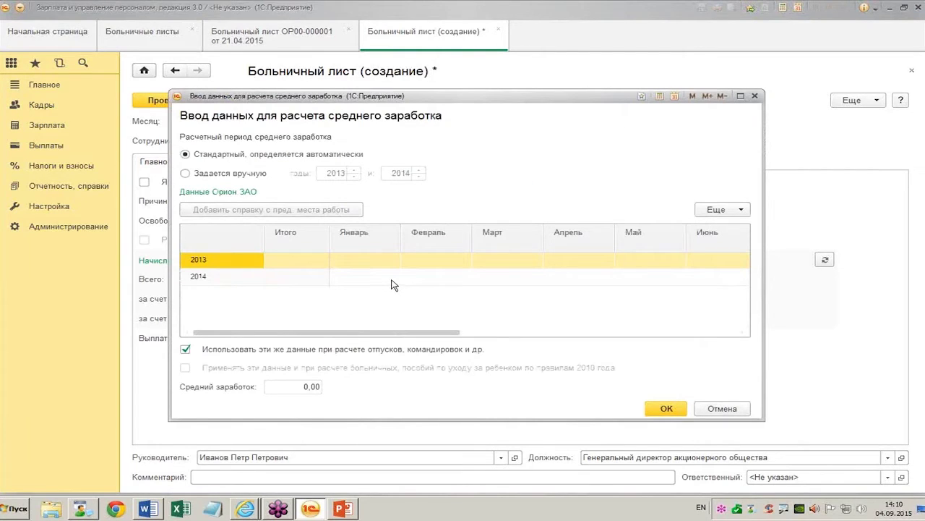
click(218, 173)
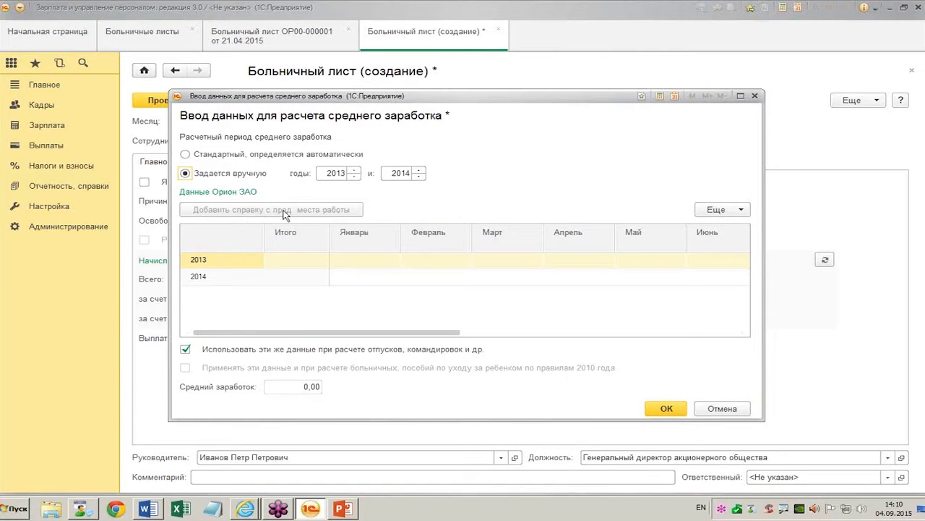
drag(526, 98, 307, 97)
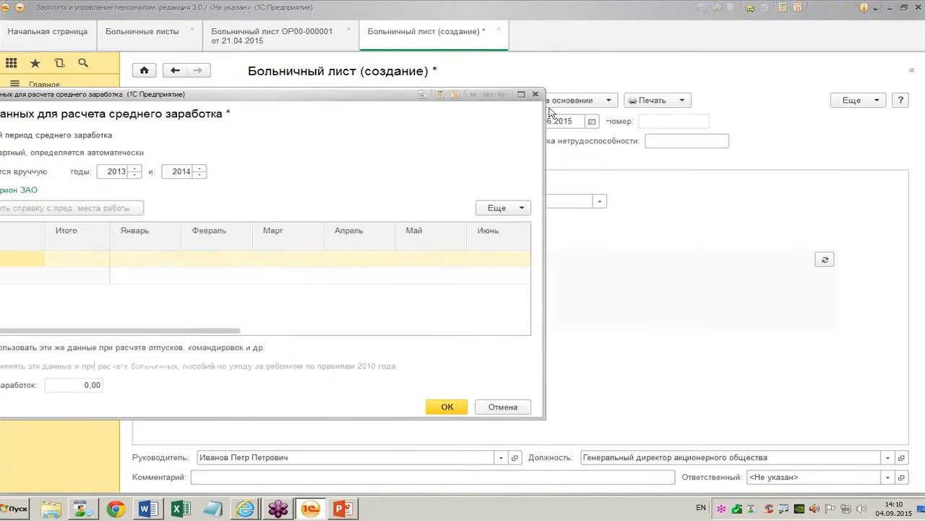
click(534, 96)
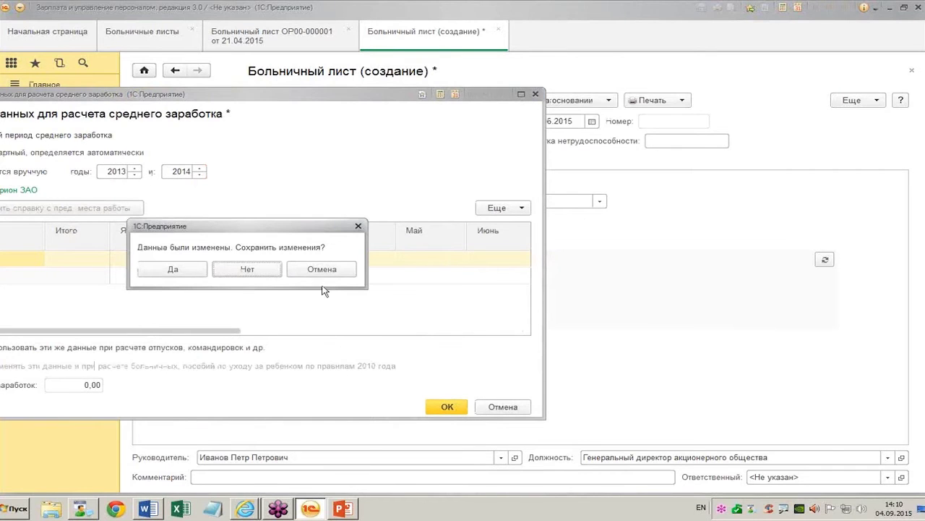
click(266, 271)
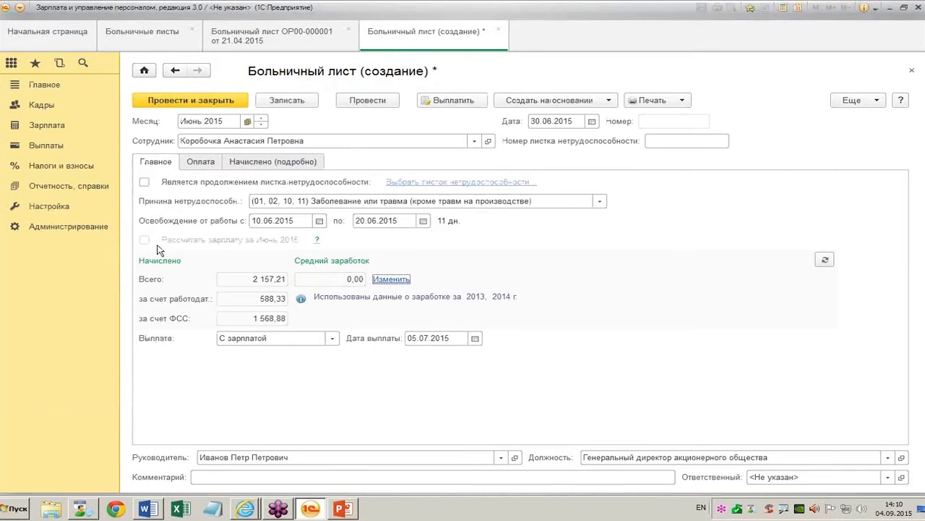
Enable accounting for previous insurers' earnings (Учитывать заработок предыдущих страхователей) in the payment settings and return to the main data.
click(199, 162)
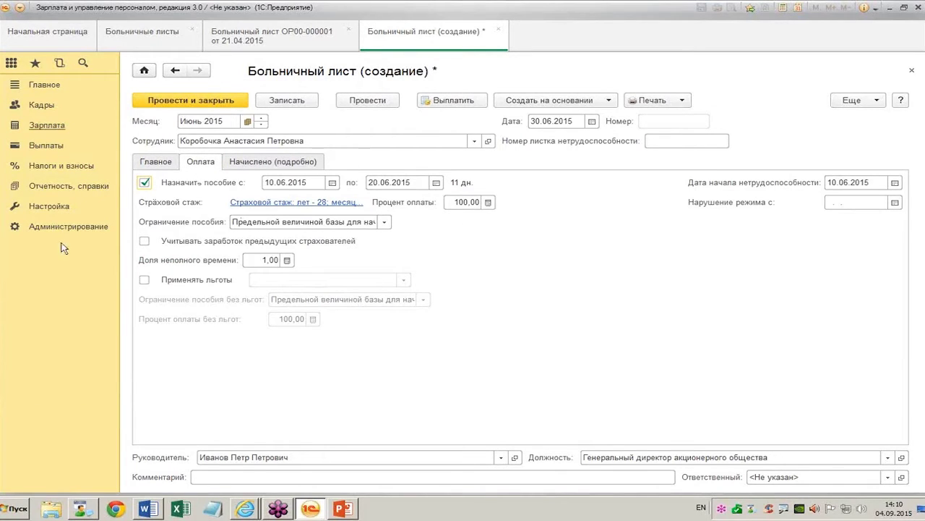
click(144, 241)
click(155, 163)
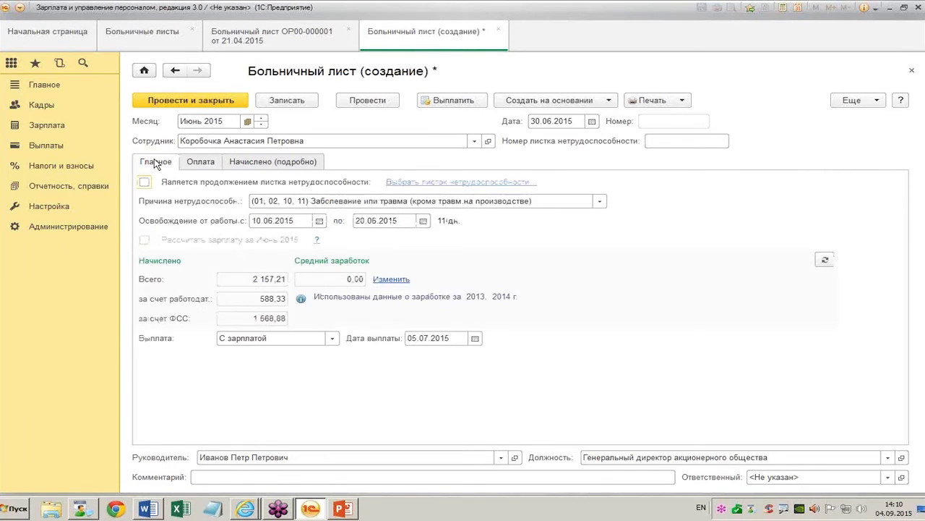
In the average earnings data, add a certificate from the previous workplace dated 11.01.2015 with Омега as the insurer.
click(395, 279)
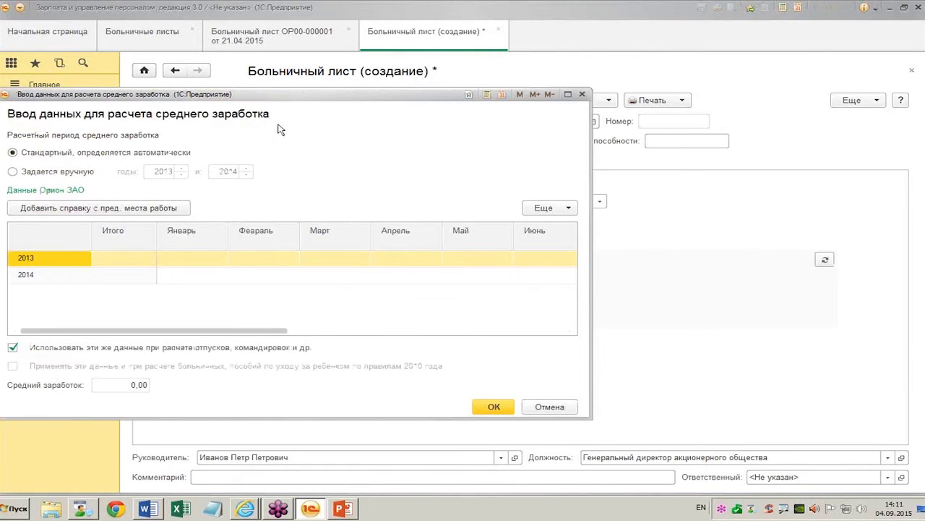
drag(303, 99, 392, 98)
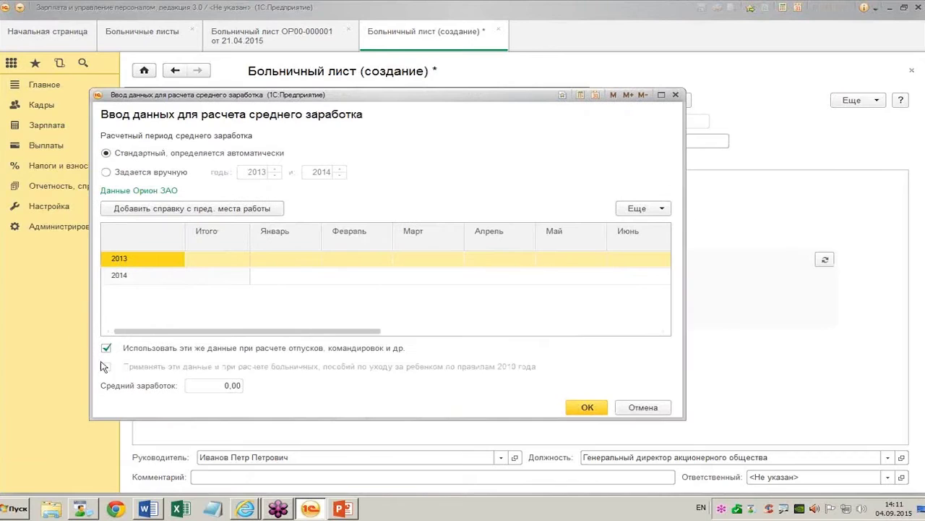
click(216, 209)
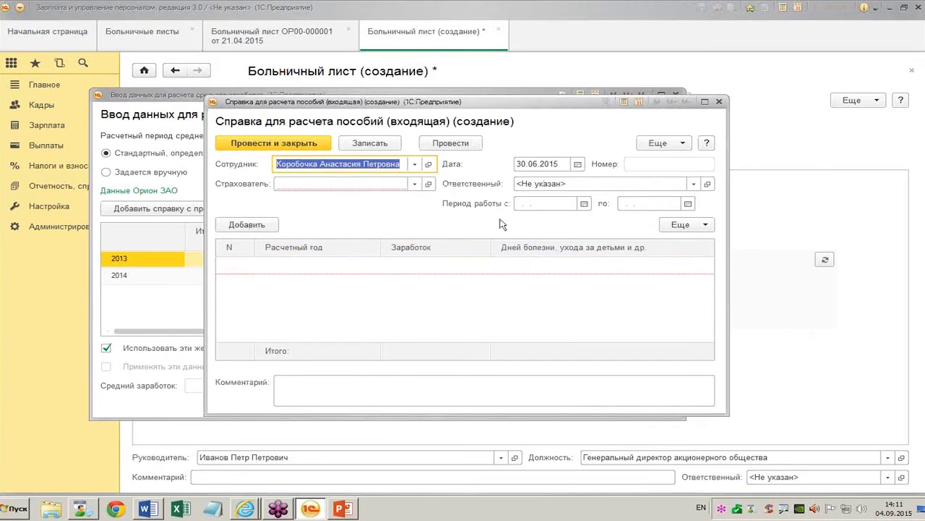
click(538, 163)
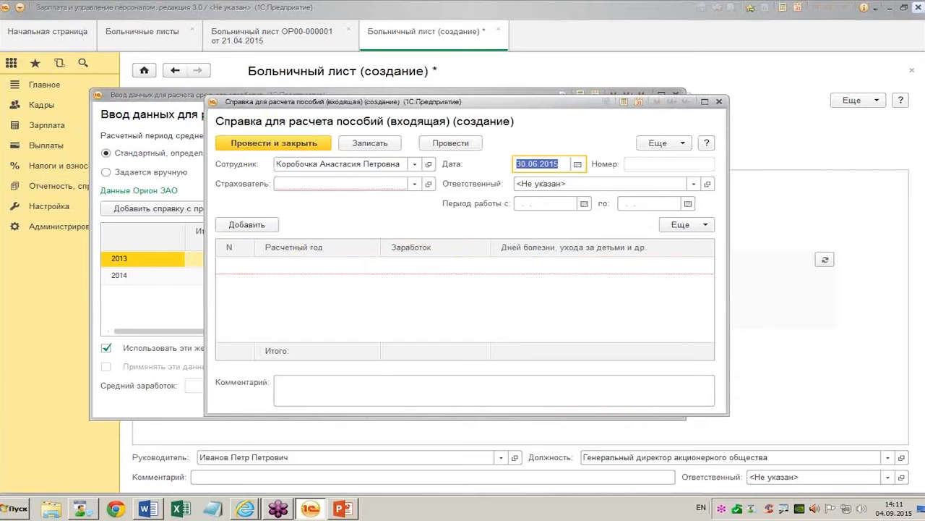
text(11)
key(Tab)
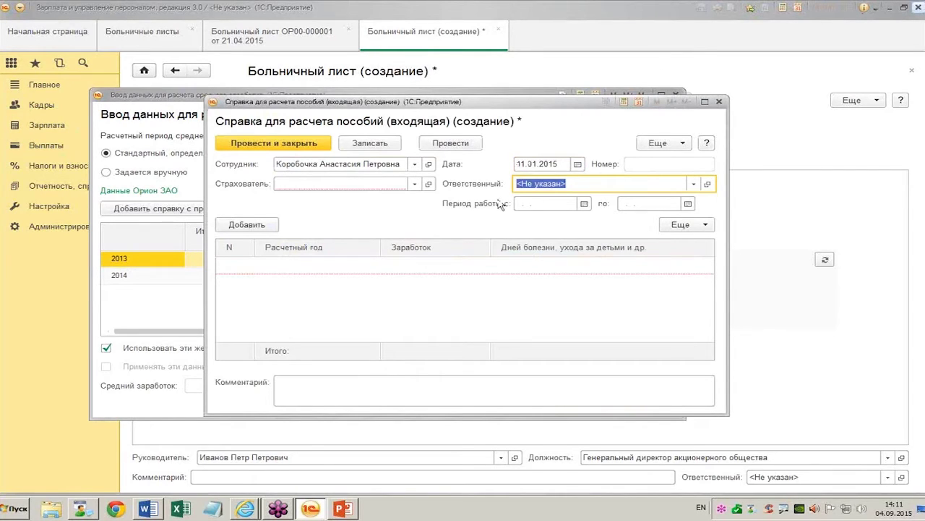
click(415, 184)
click(336, 204)
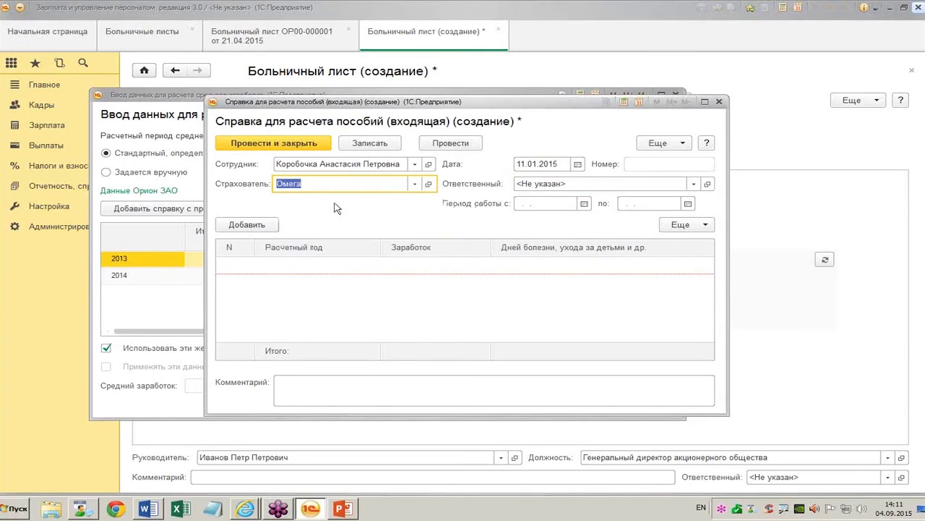
Set the certificate's work period to 10.01.2013–28.12.2014.
click(551, 202)
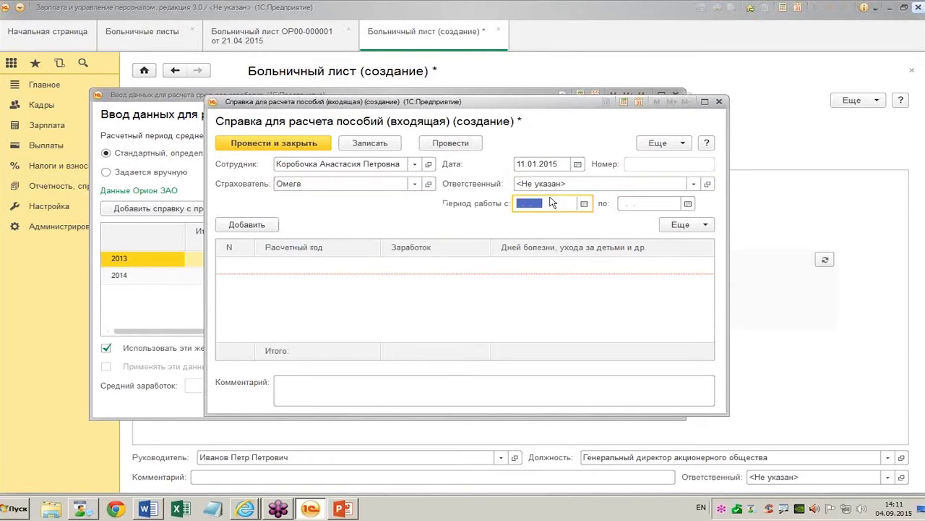
text(10.01.2013)
key(Tab)
text(28.)
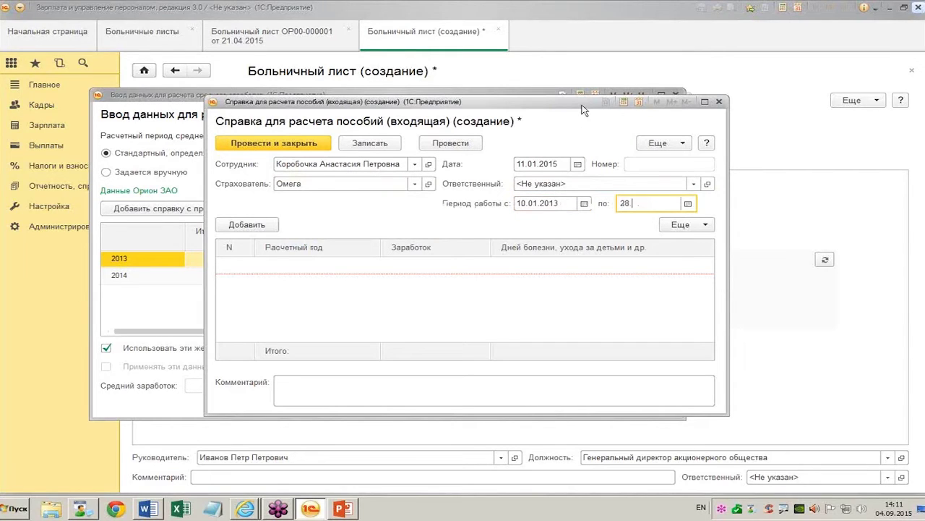
text(12.2014)
key(Tab)
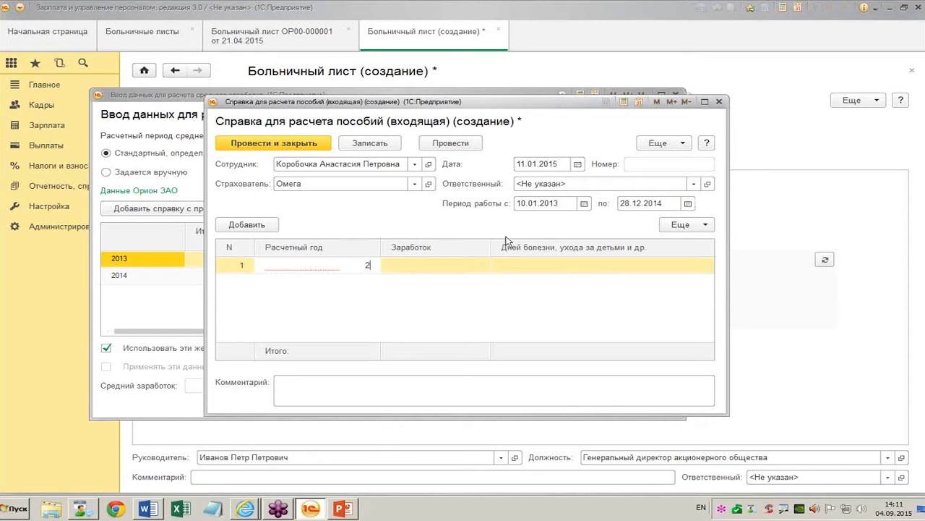
Enter earnings of 500 000 for the year 2013 in the certificate's first row.
key(Tab)
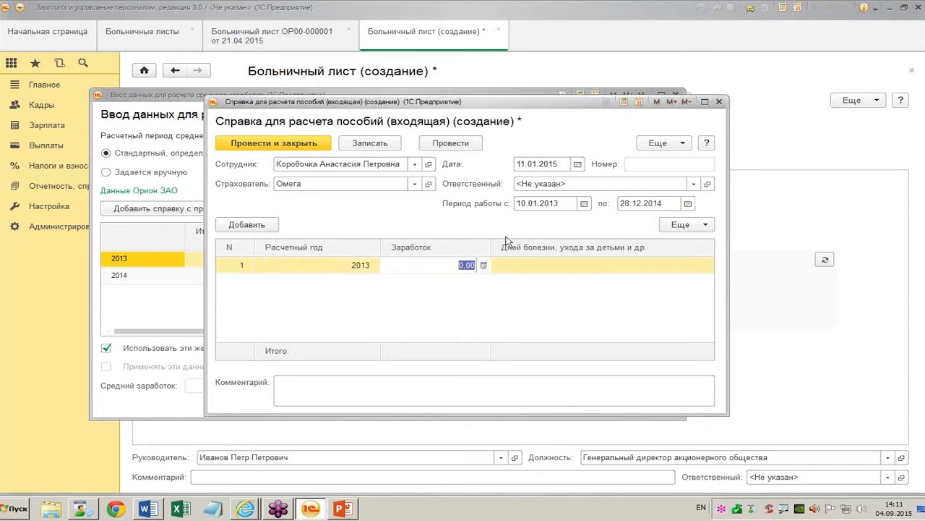
text(500 00)
key(Tab)
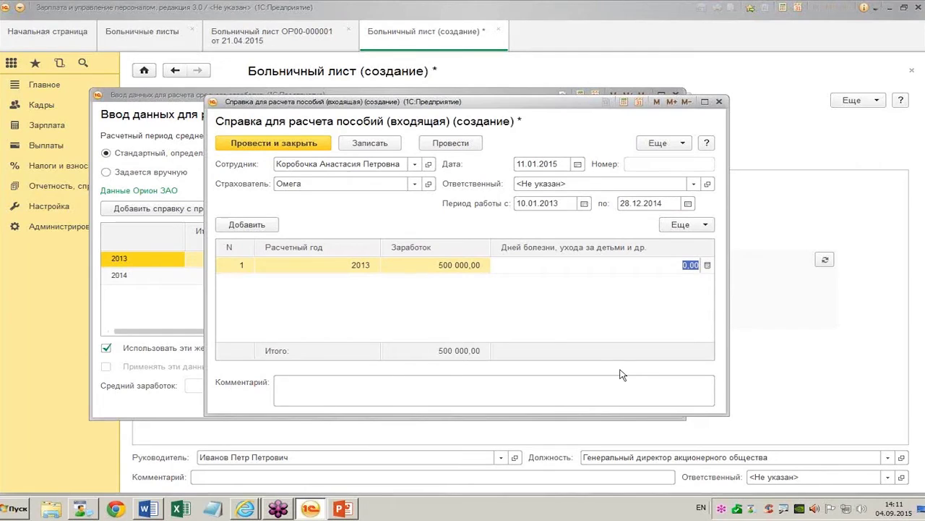
Add a 2014 row with earnings of 500 000 and 4 sickness days, and save the certificate and average earnings data.
click(248, 226)
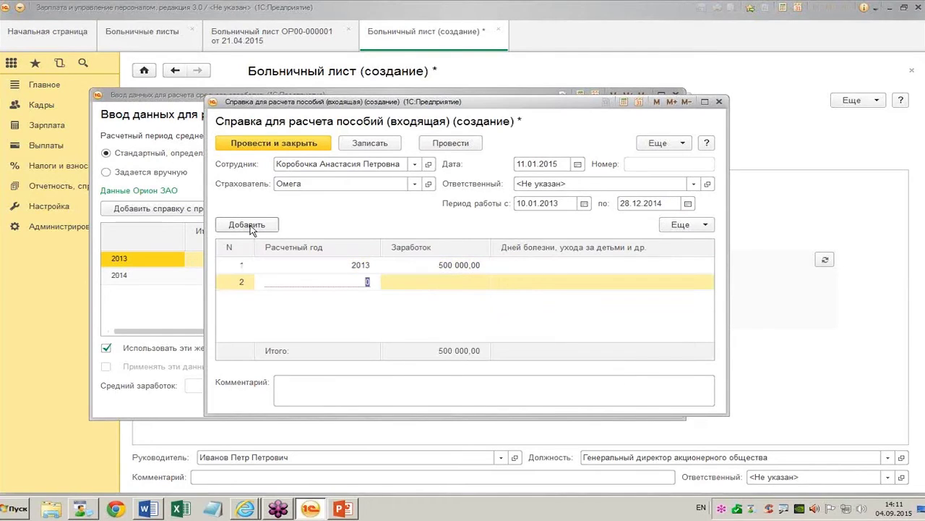
text(2014)
key(Tab)
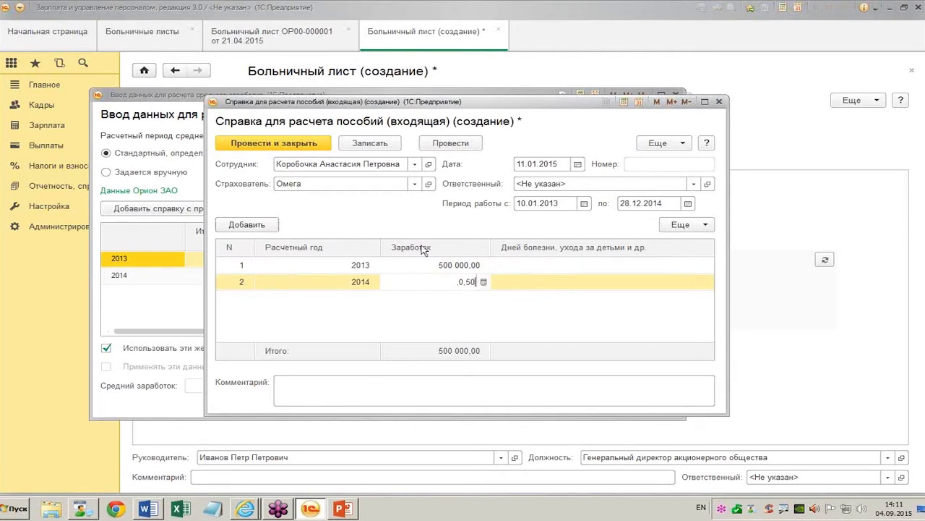
text(500 00)
key(Tab)
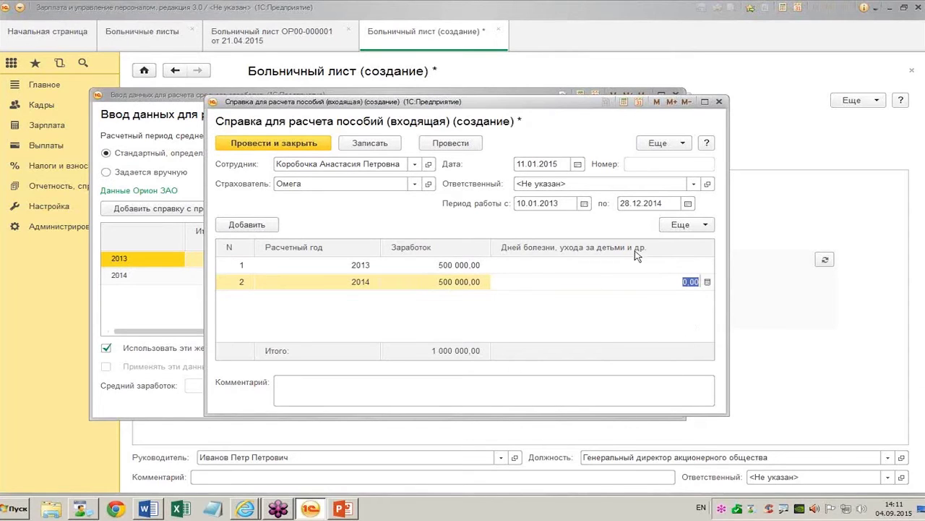
key(Return)
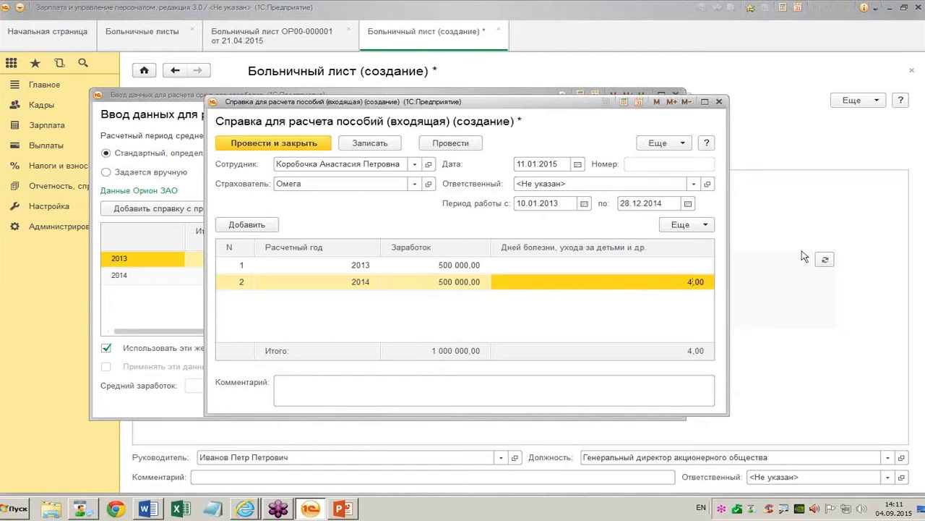
click(273, 148)
click(585, 406)
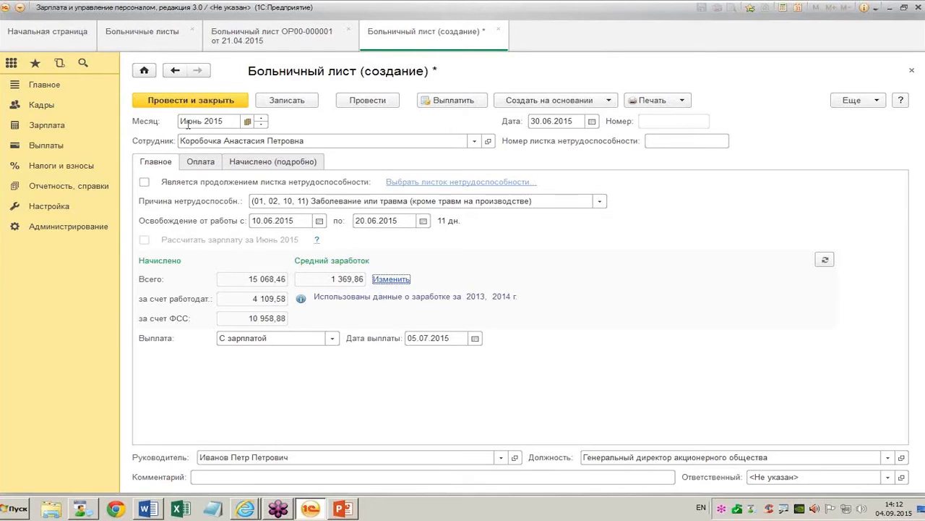
Review the sick leave's payment settings and the results and day counts in its detailed accruals, and return to the main data.
click(195, 165)
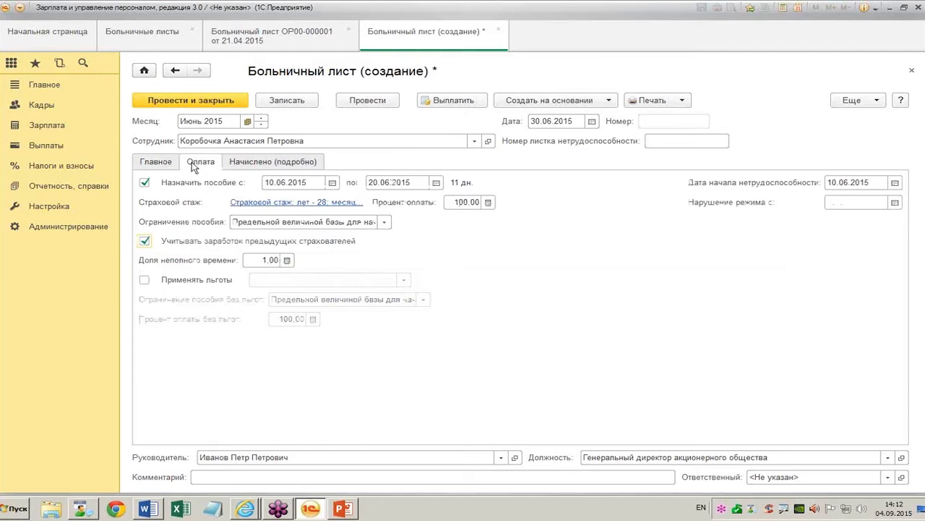
click(256, 159)
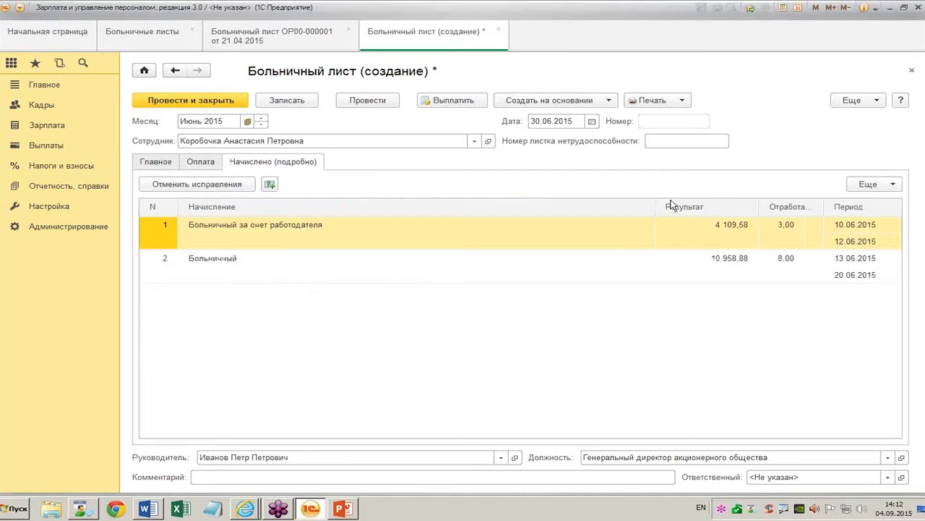
click(782, 231)
click(683, 233)
click(789, 229)
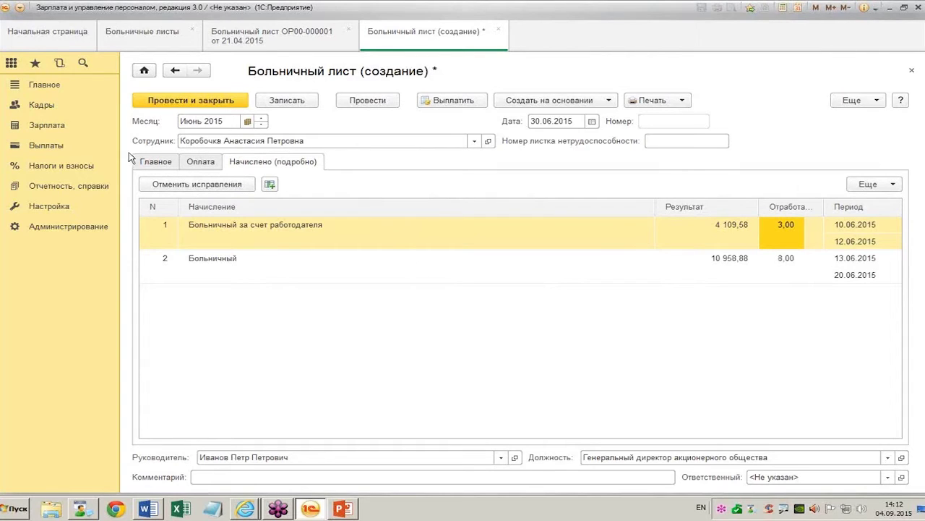
click(165, 165)
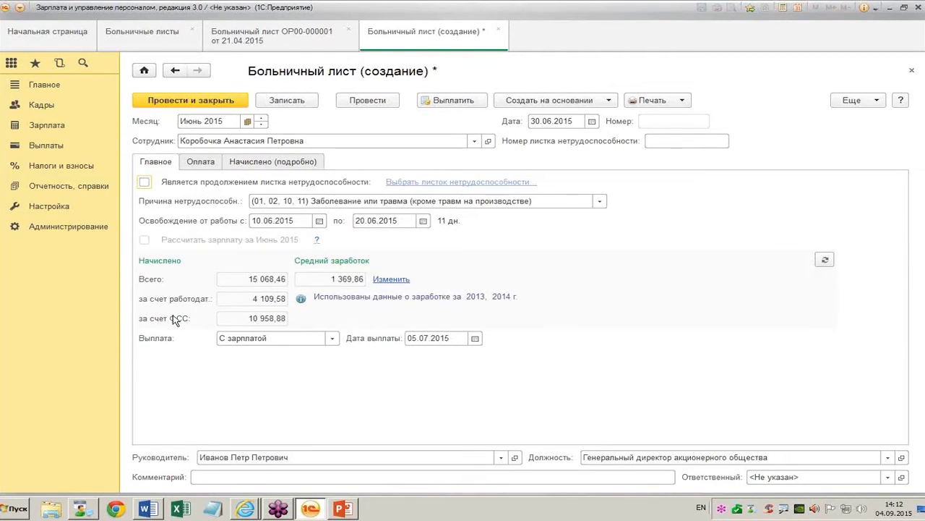
Check the payout options, keep С зарплатой, and post and close the sick leave.
click(332, 339)
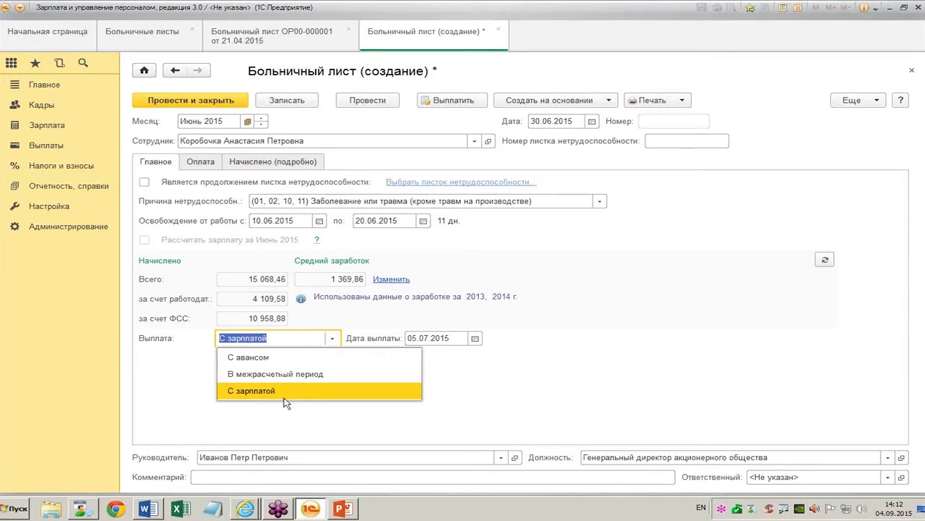
click(692, 327)
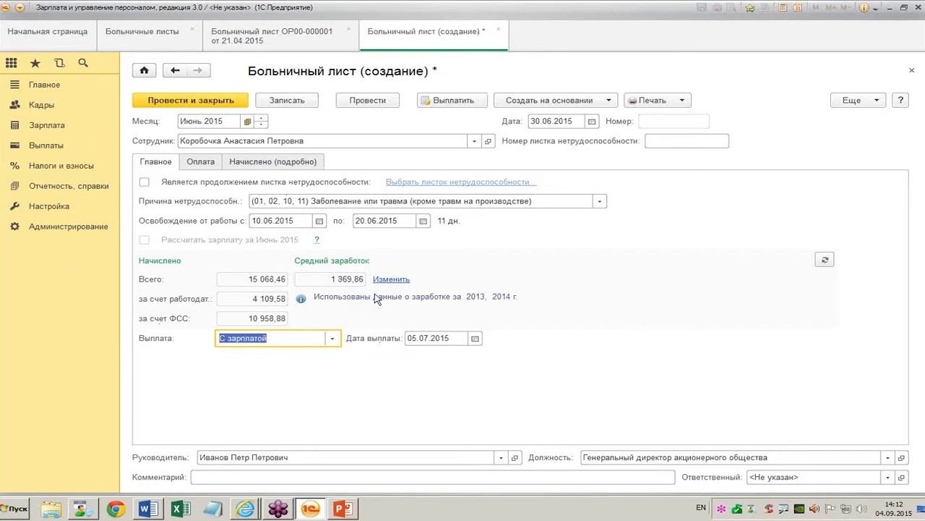
click(199, 103)
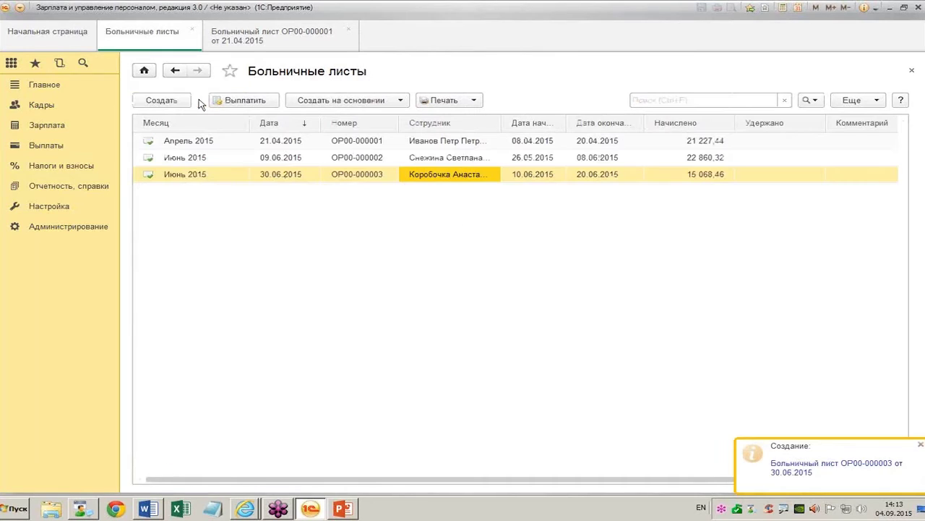
Try to create a cash payroll sheet for Июнь 2015 paying Больничные листы, and discard it without saving.
click(44, 146)
click(170, 134)
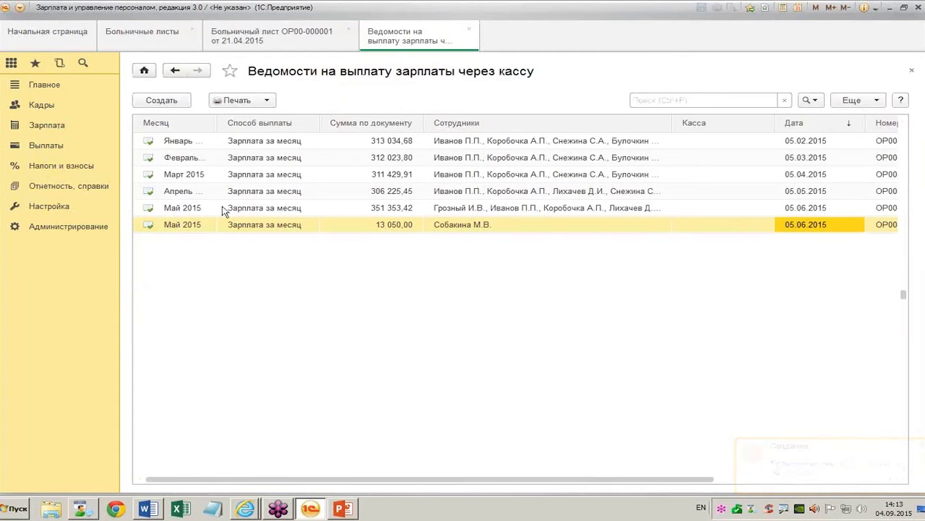
click(161, 100)
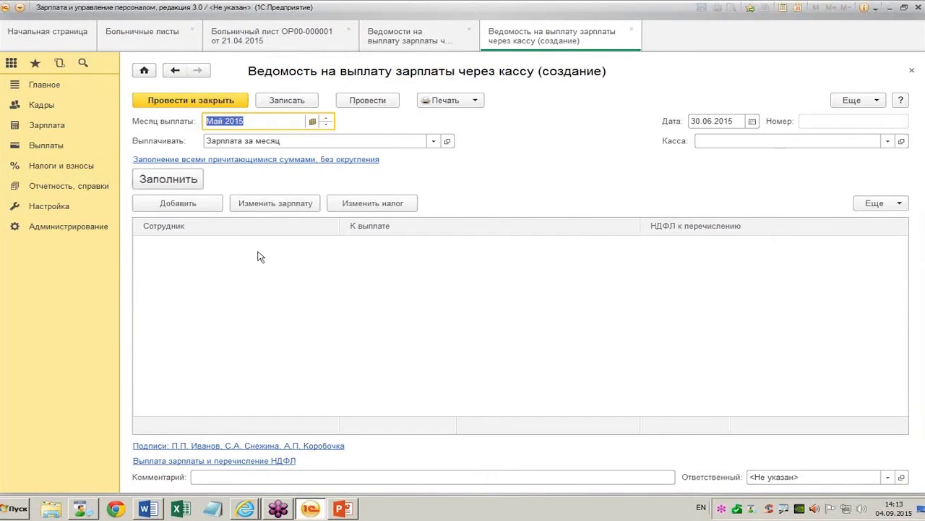
click(326, 118)
click(434, 141)
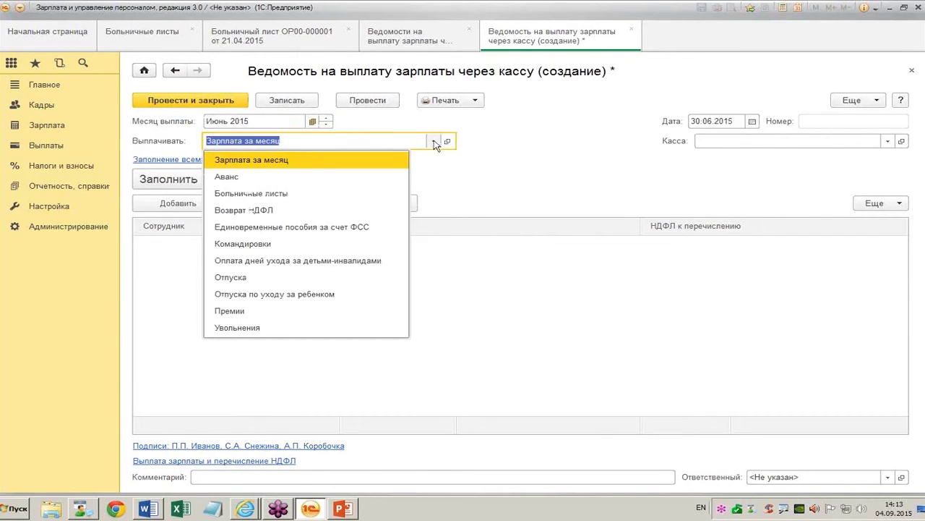
click(282, 193)
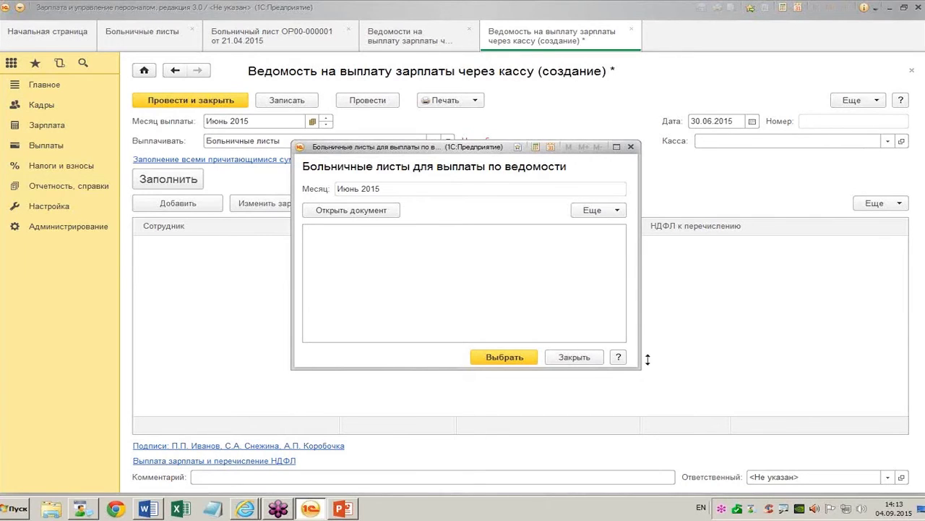
click(593, 358)
click(632, 30)
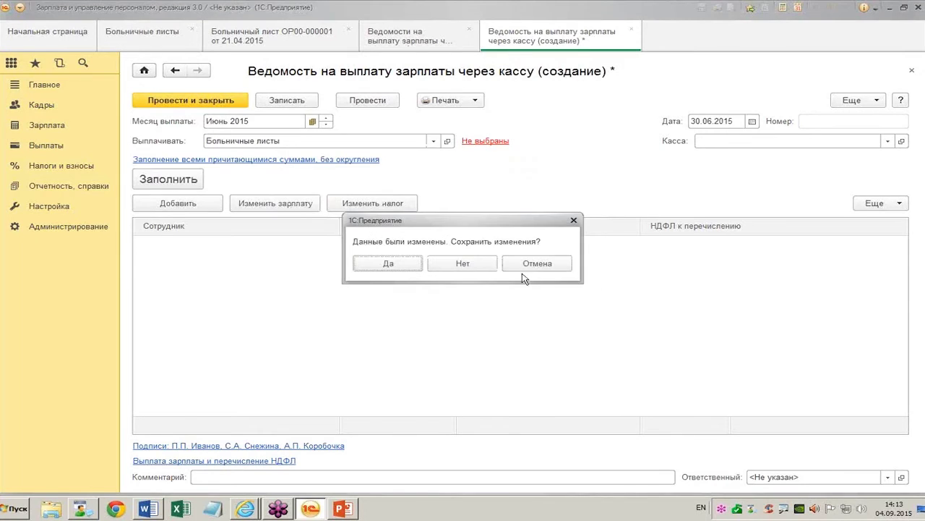
click(462, 264)
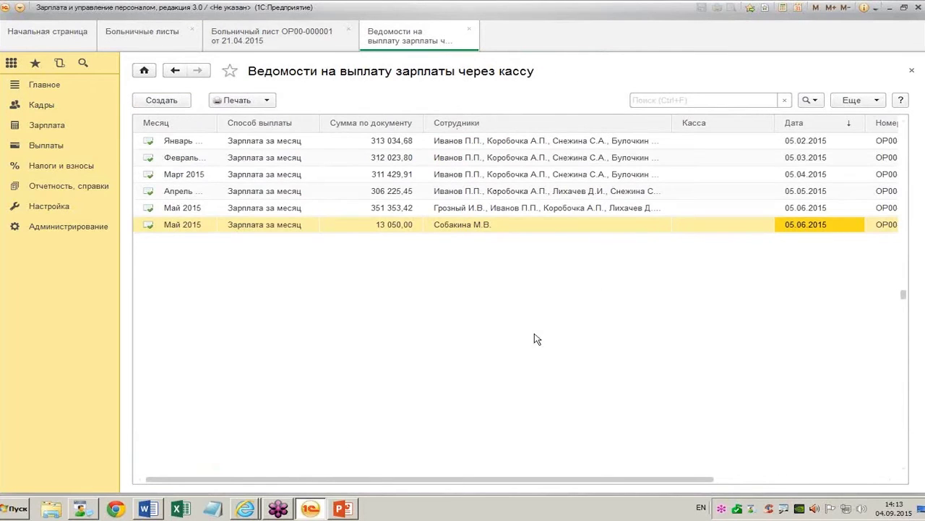
Reopen the sick leave dated 30.06.2015 and set its payout to В межрасчетный период.
click(241, 42)
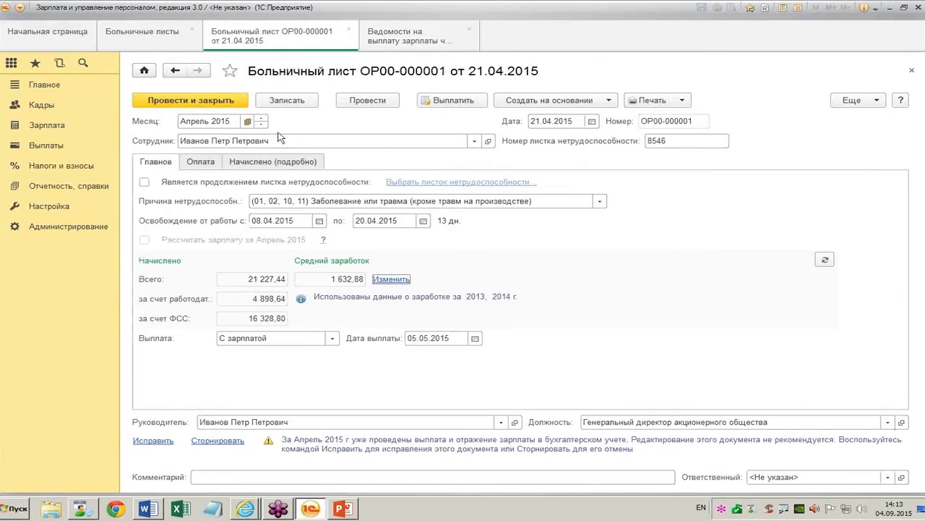
click(45, 124)
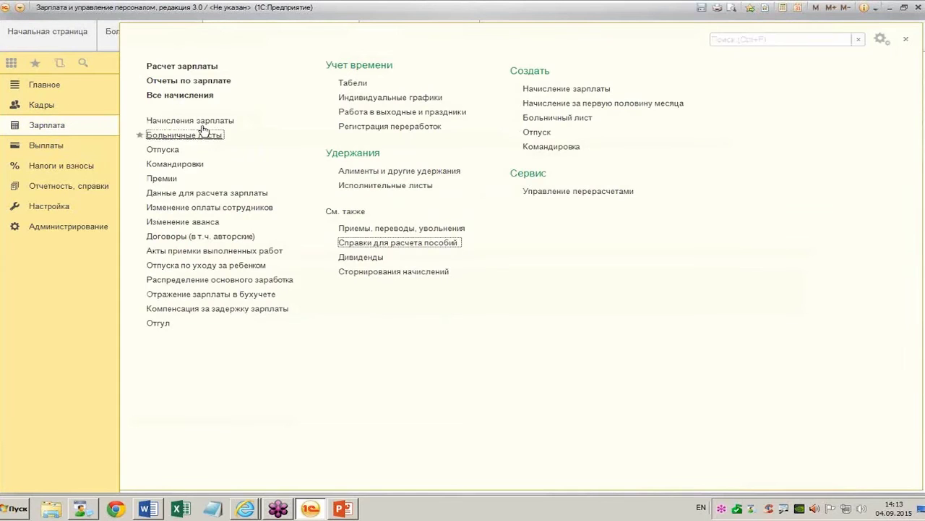
click(203, 132)
click(445, 176)
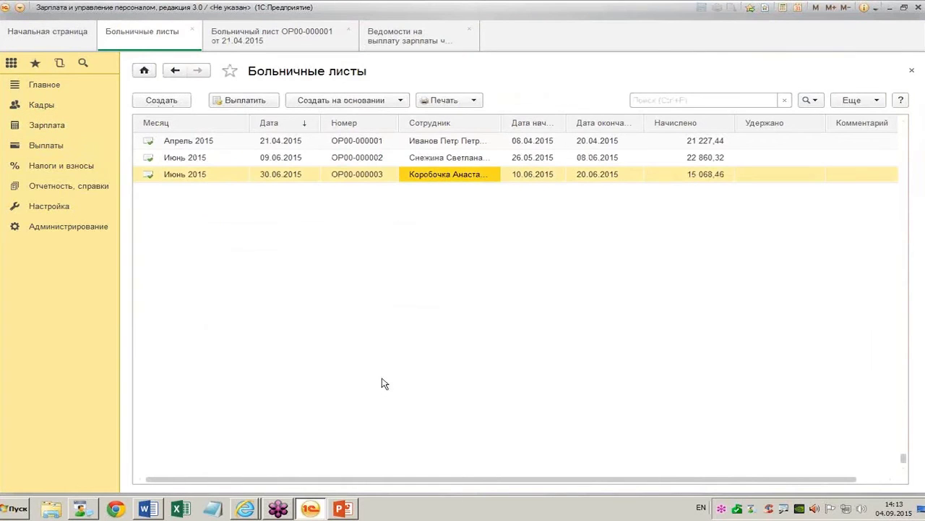
key(Return)
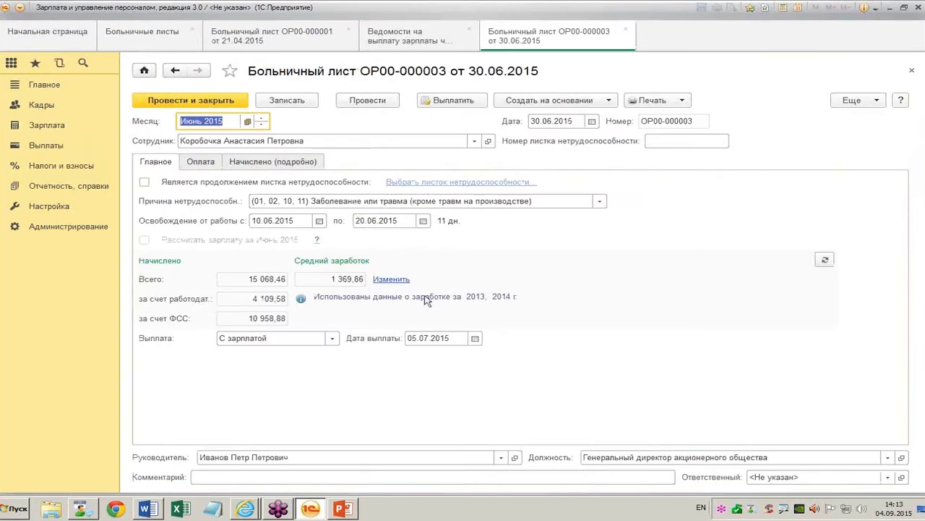
click(333, 338)
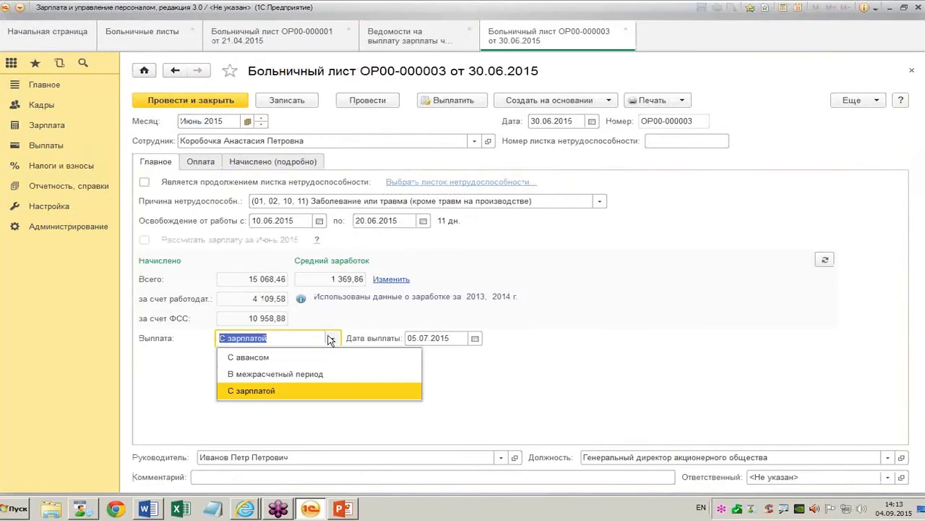
click(359, 380)
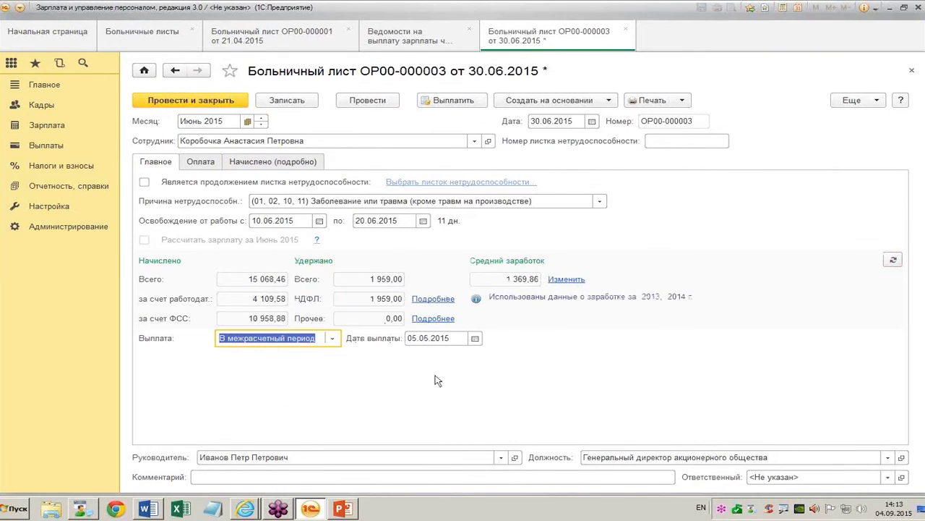
Set the sick leave's payout date to 30.06.2015, and post and close the document.
click(457, 339)
text(30062015)
key(Tab)
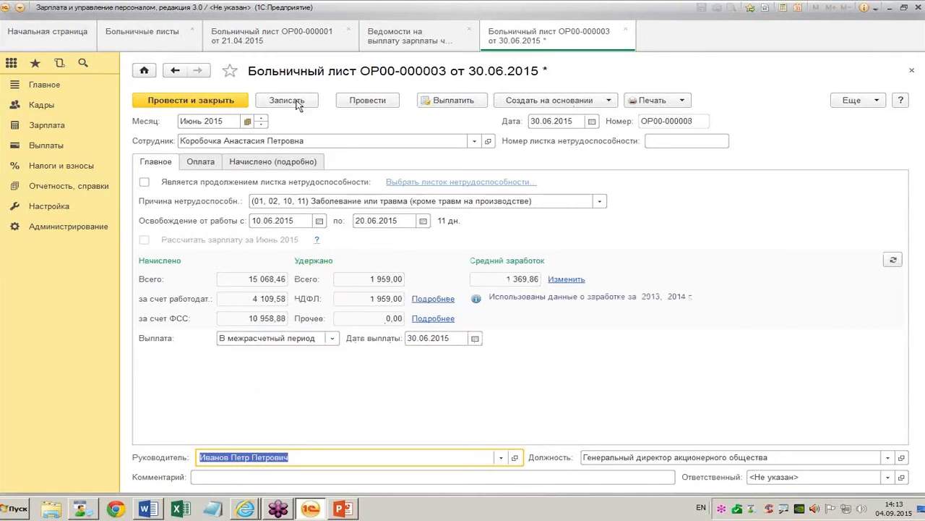
click(242, 100)
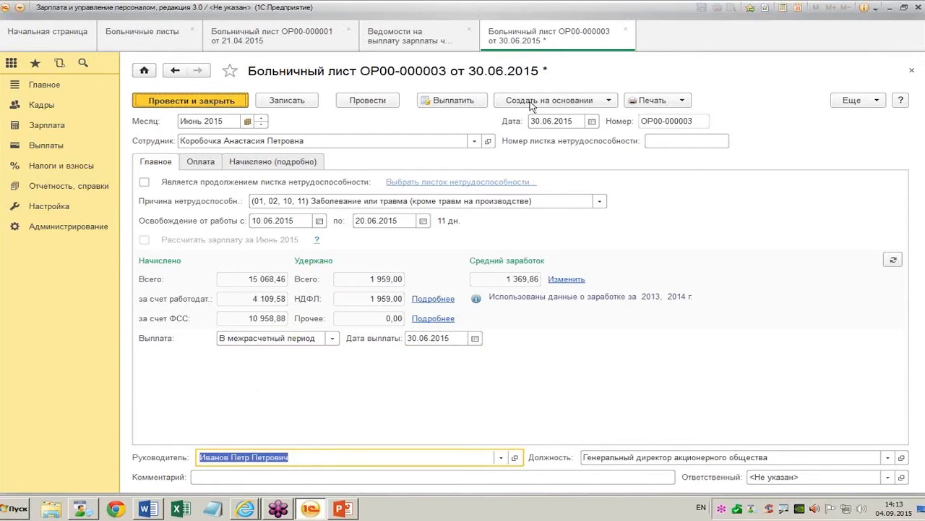
Create a cash payroll sheet for Июнь 2015 paying Больничные листы, and select the sick leave dated 30.06.2015 for payment.
click(423, 36)
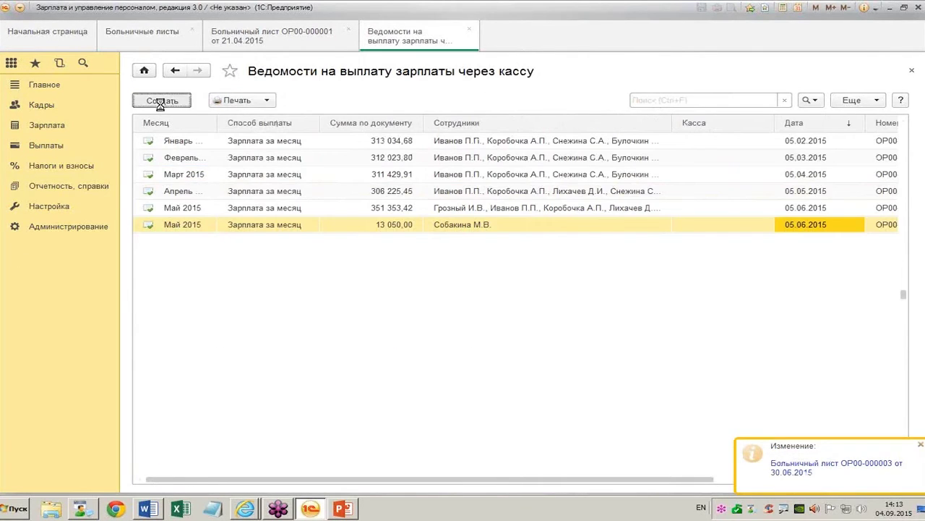
click(327, 118)
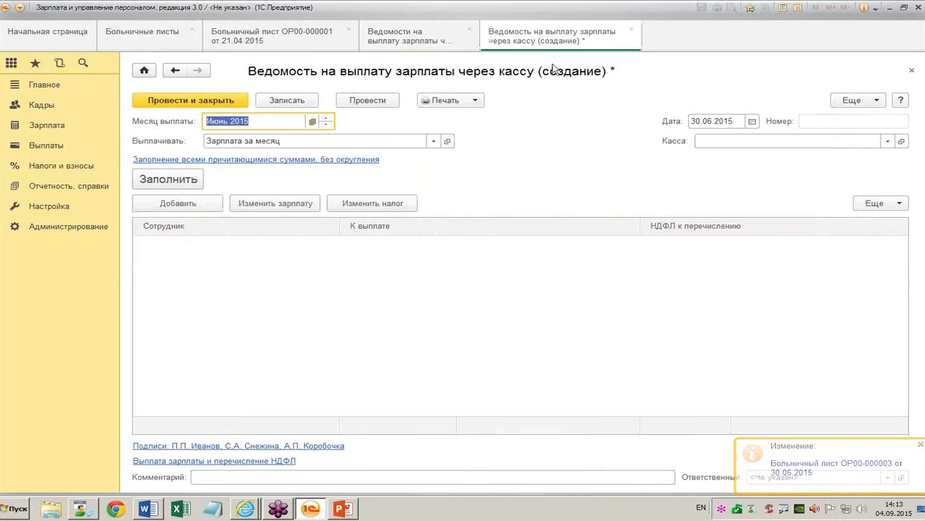
click(433, 140)
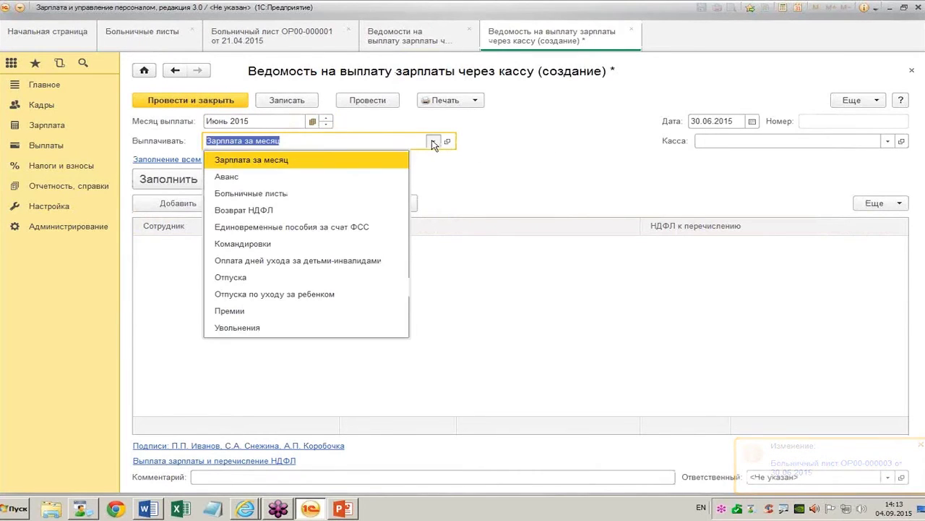
click(347, 193)
click(499, 141)
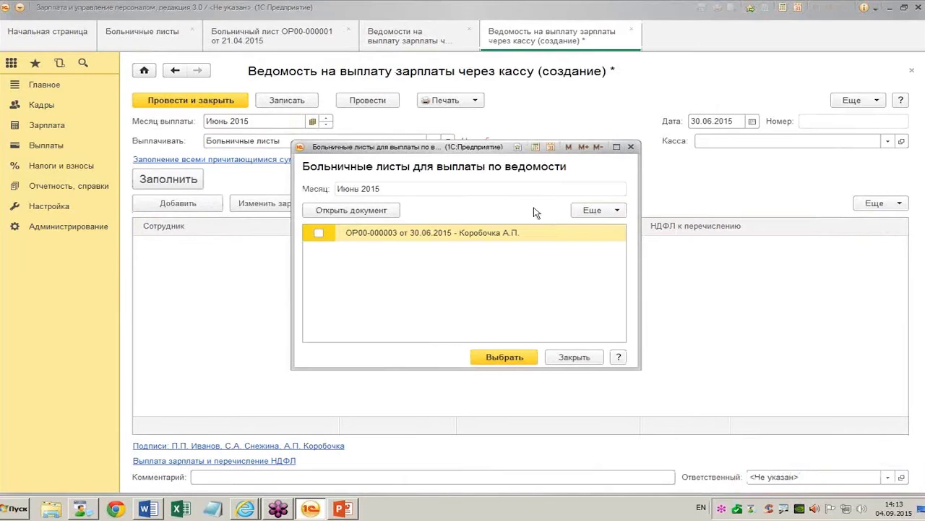
click(319, 233)
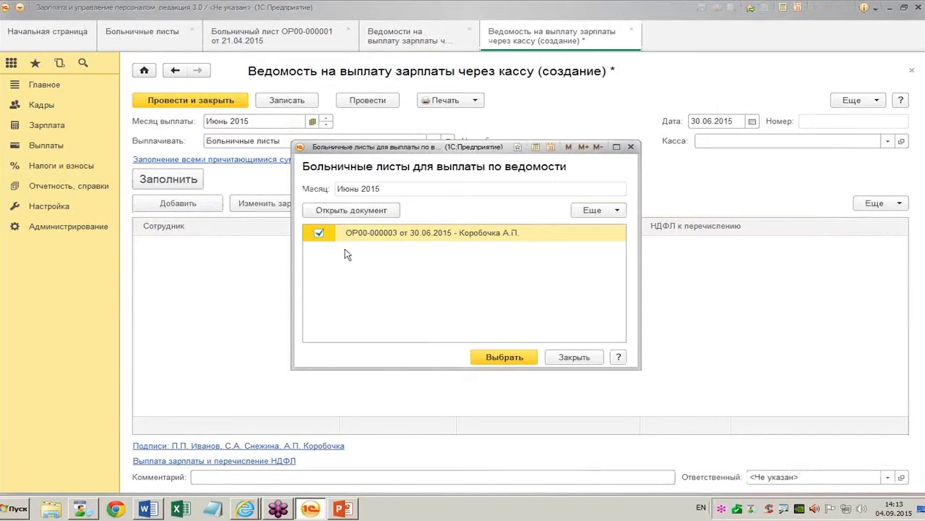
click(504, 358)
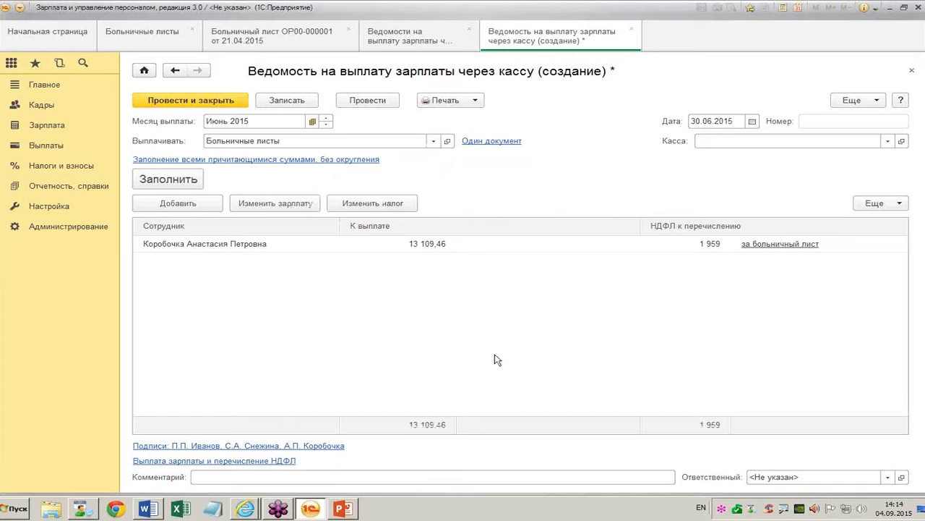
Check the payout options in the sick leave dated 30.06.2015, close it unchanged, and return to the new payroll sheet.
click(50, 126)
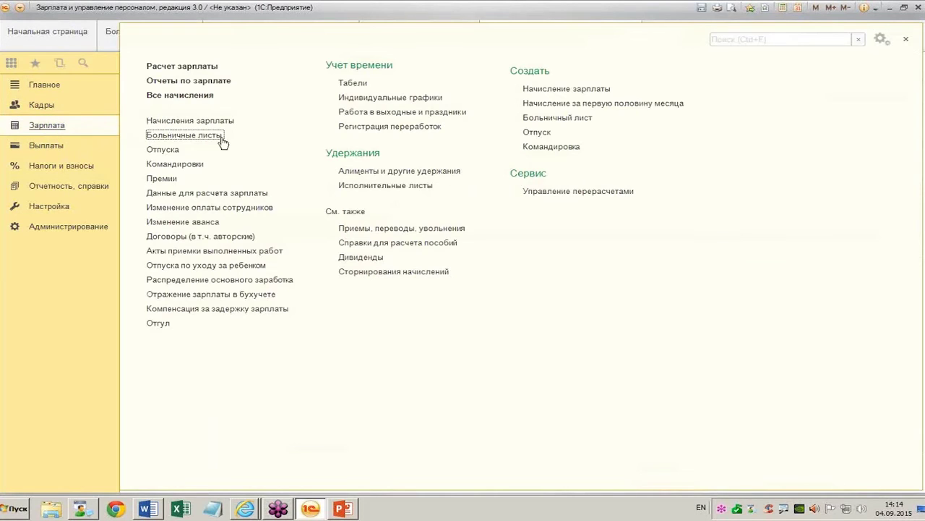
click(215, 141)
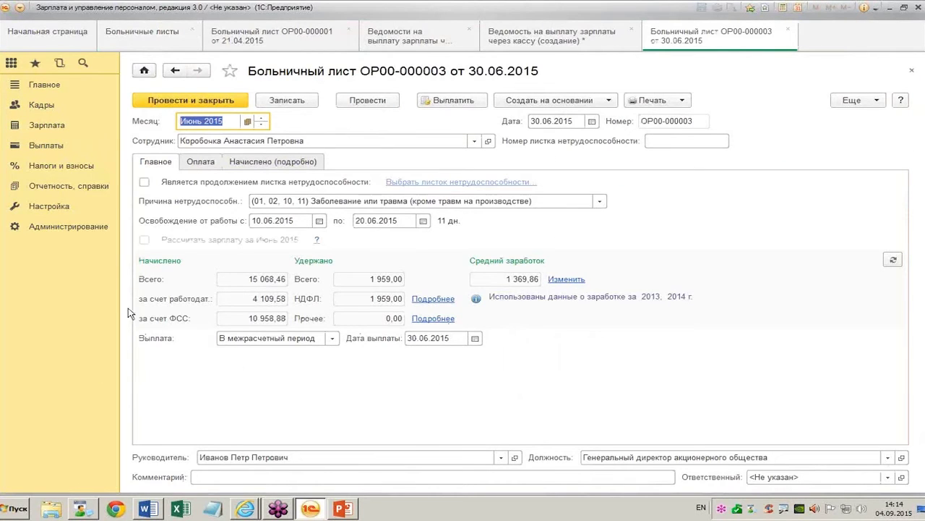
click(333, 339)
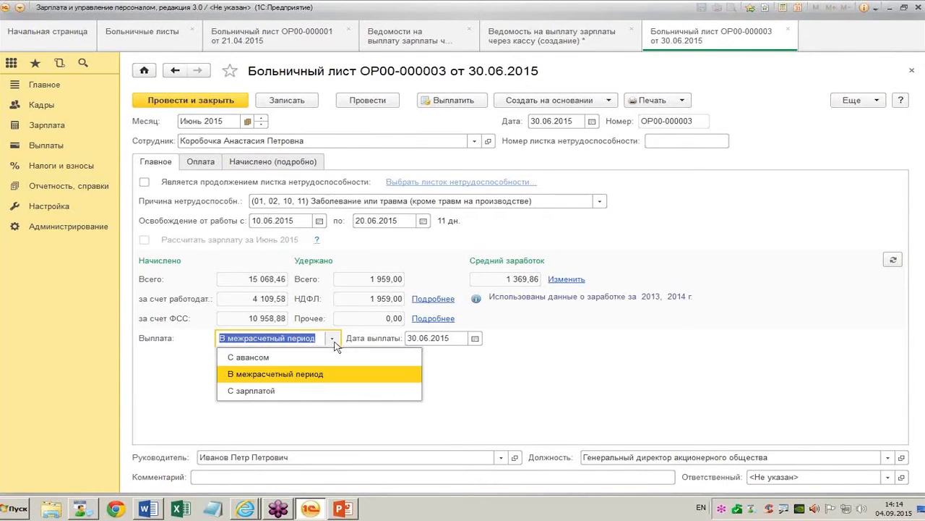
click(335, 343)
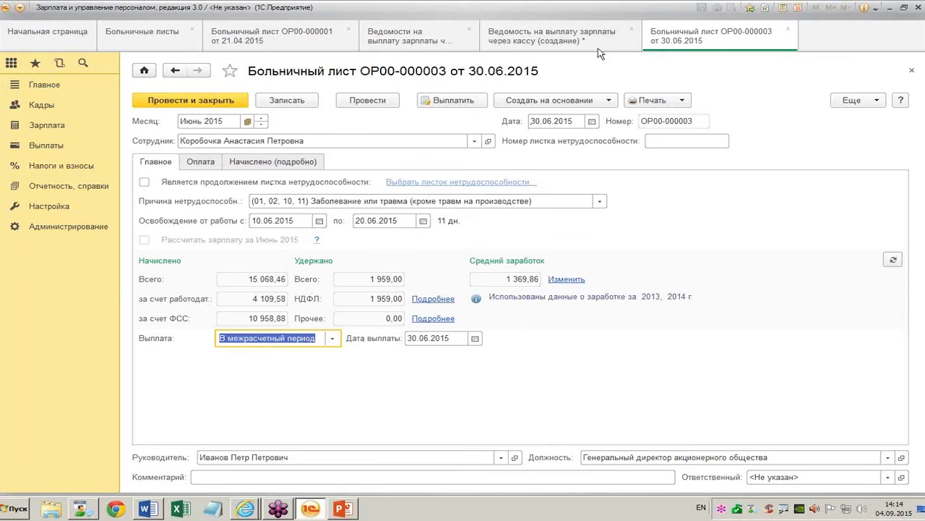
click(787, 29)
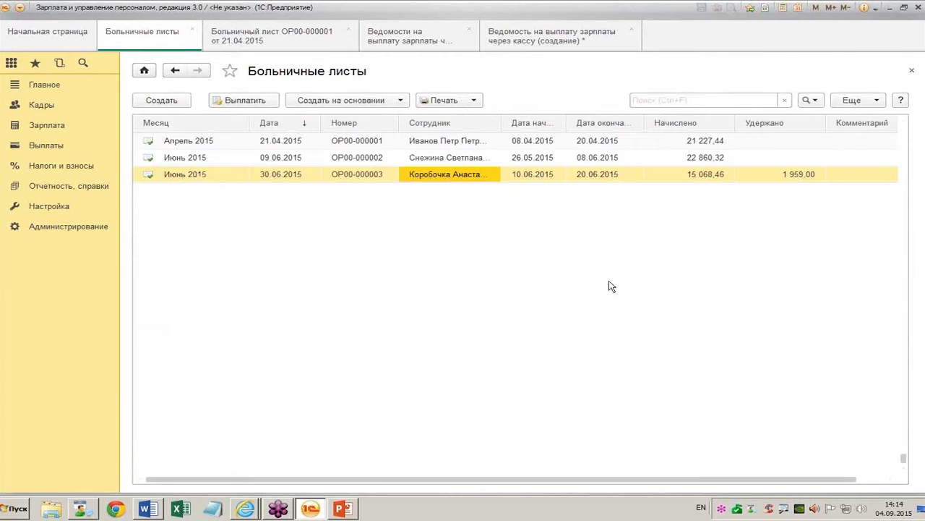
click(428, 42)
click(591, 42)
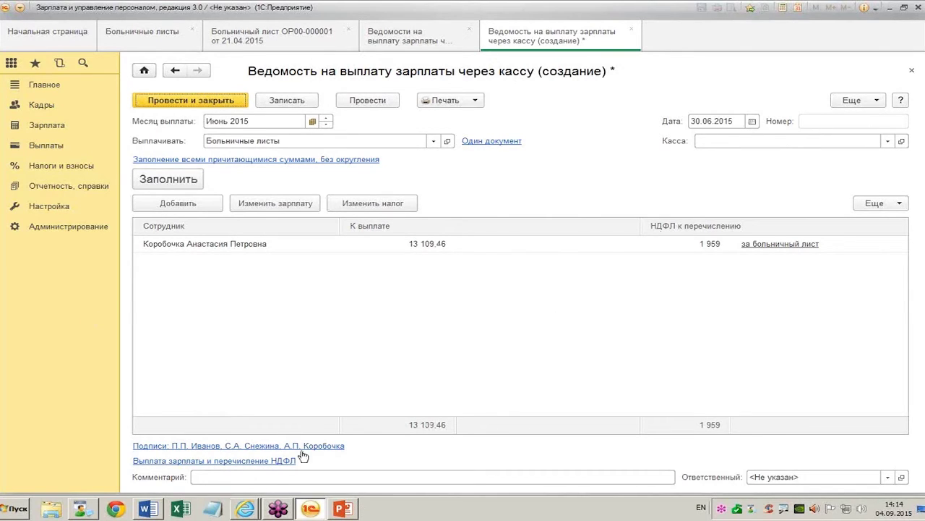
Enter payment document 445 in the sheet's salary payment and НДФЛ transfer details, and post and close the sheet.
click(267, 461)
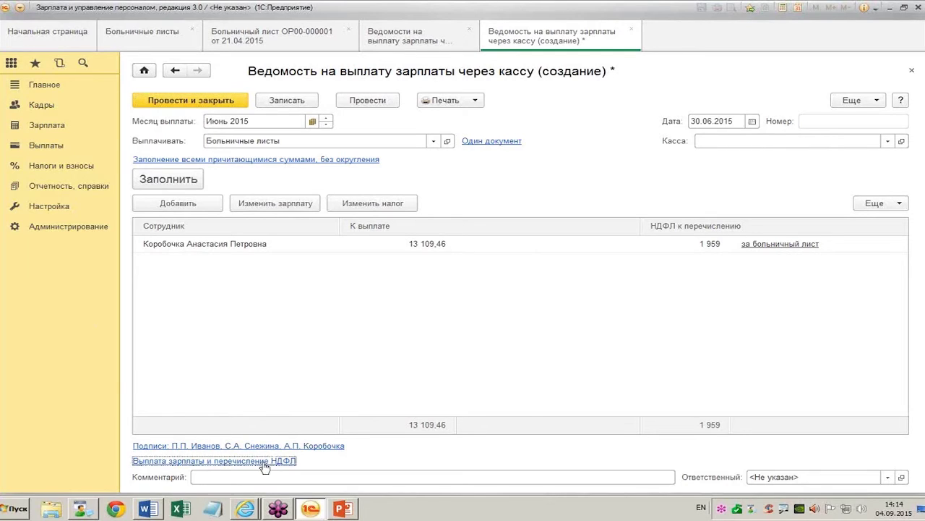
click(659, 457)
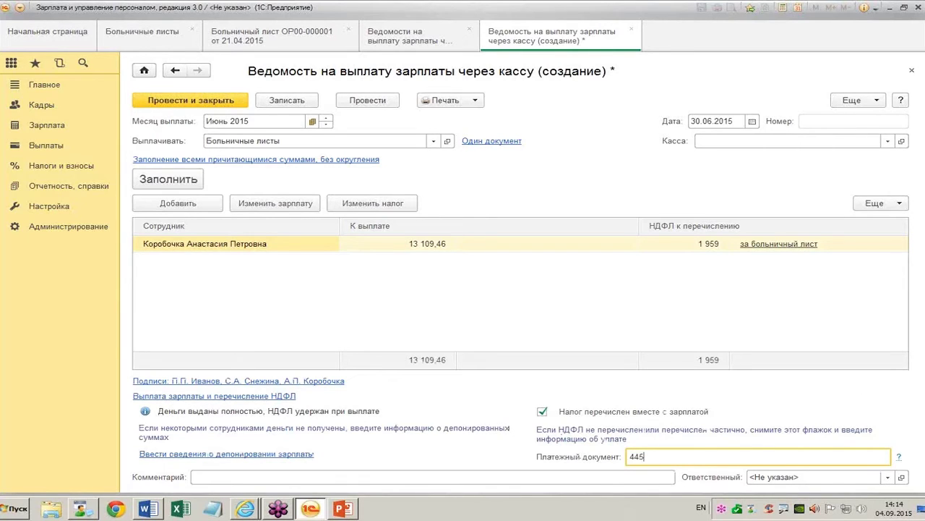
text(445 jn)
click(211, 99)
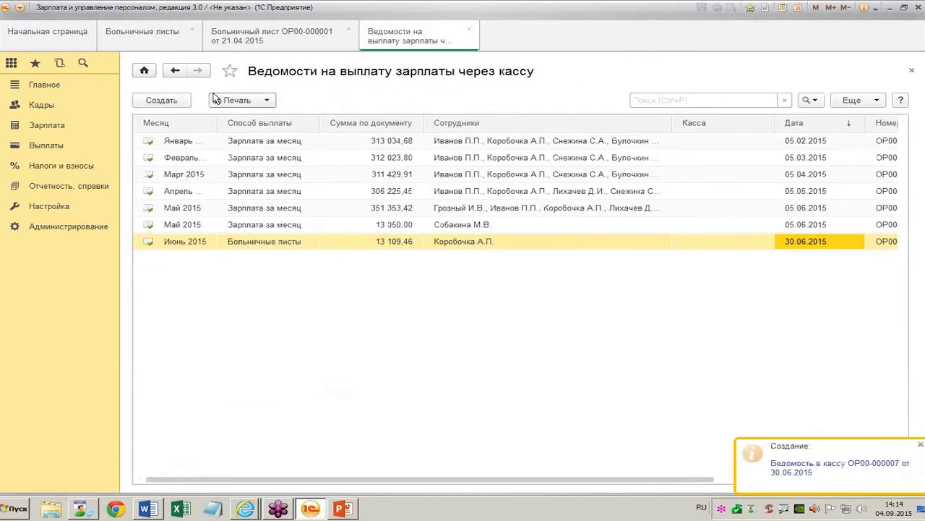
Close the cash payroll sheet list and the sick leave dated 21.04.2015, and select the sick leave dated 09.06.2015.
click(469, 30)
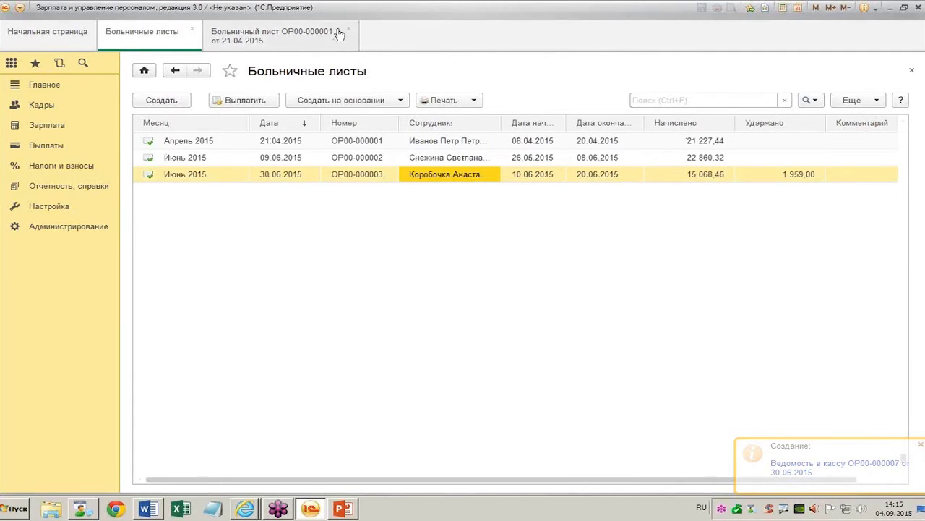
click(318, 38)
click(348, 29)
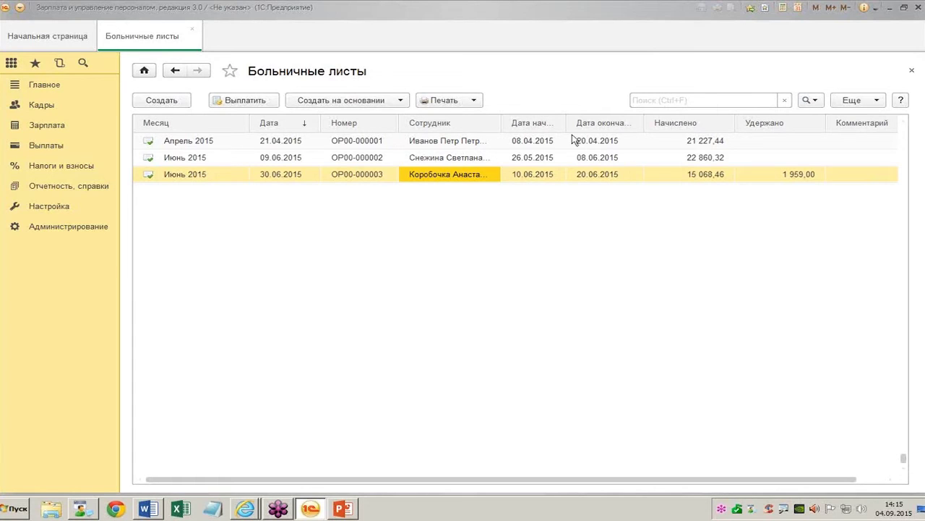
click(369, 162)
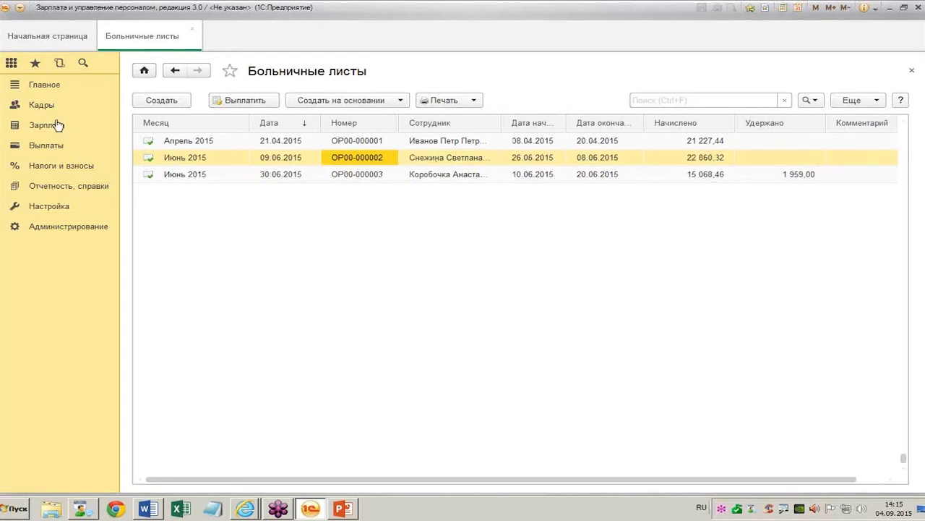
From the list of all employee absences, review the Прогул, неявка document dated 31.05.2015, and post and close it.
click(36, 105)
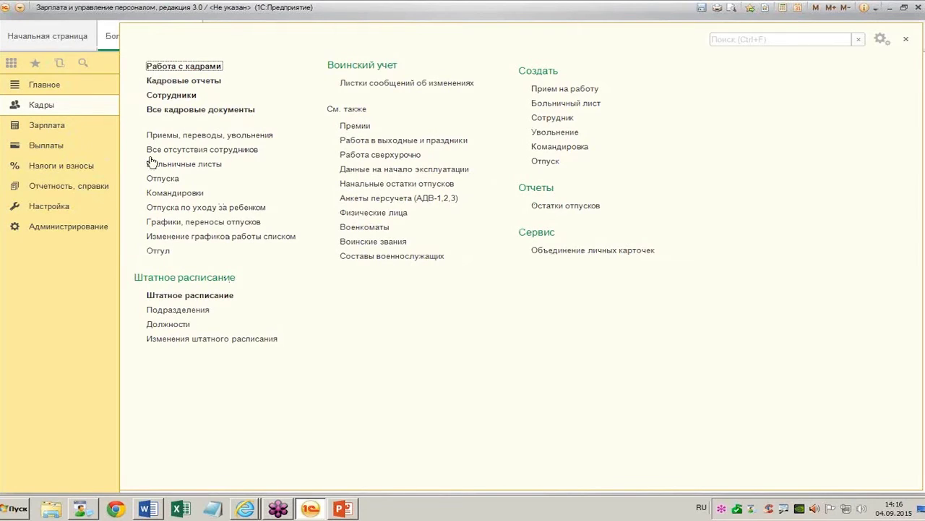
click(243, 149)
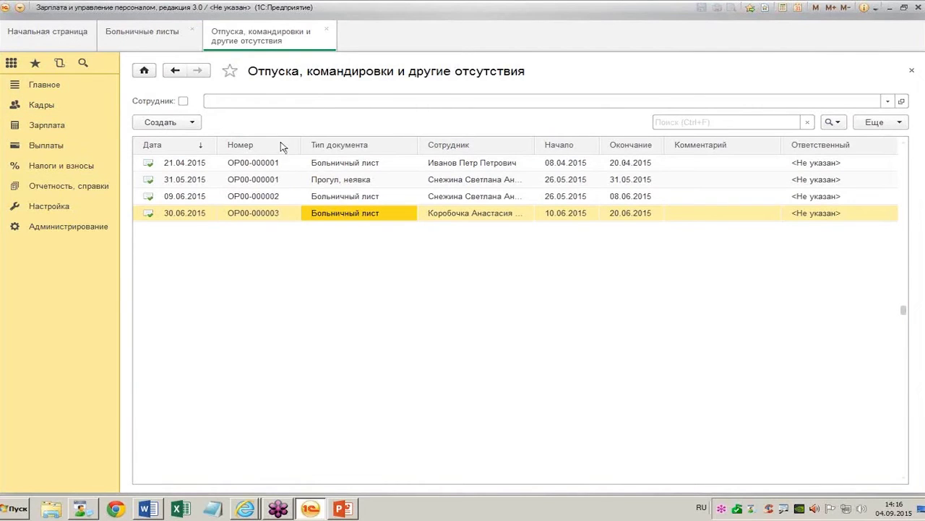
click(483, 184)
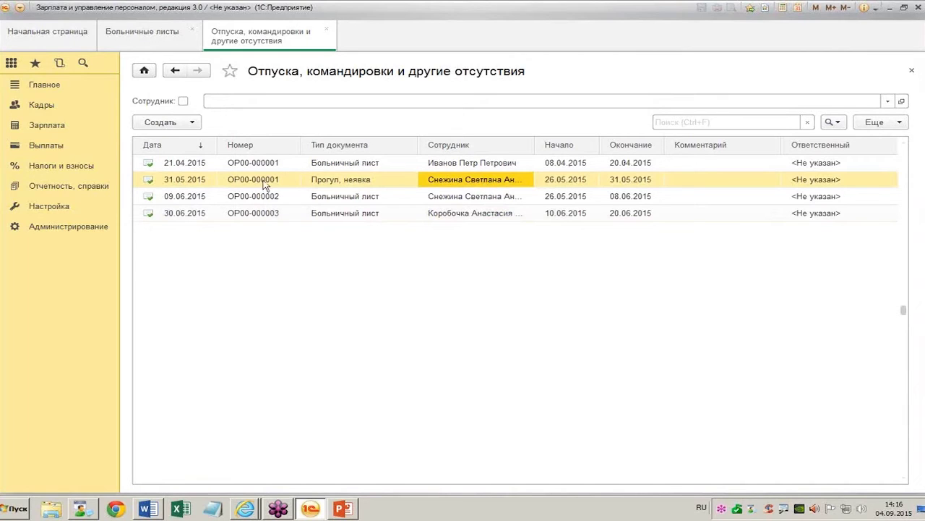
click(265, 182)
click(365, 184)
click(468, 185)
double_click(503, 182)
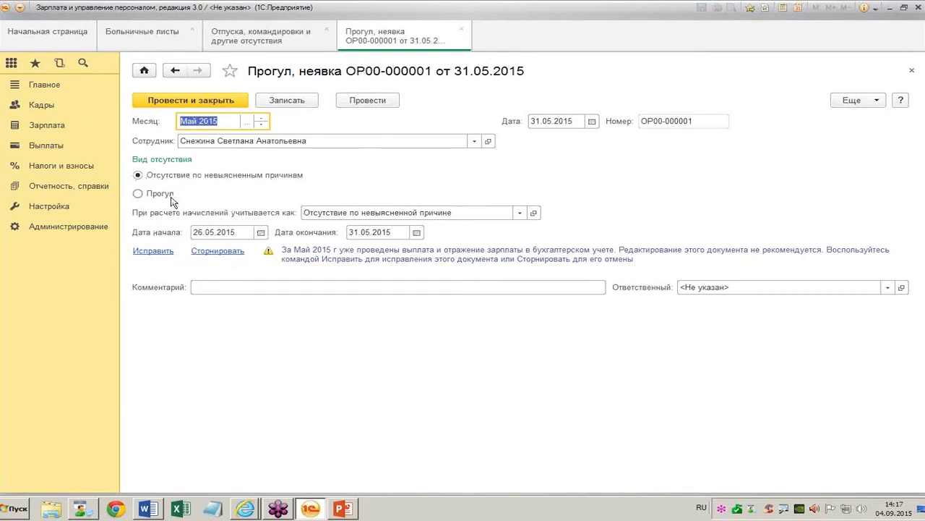
click(214, 102)
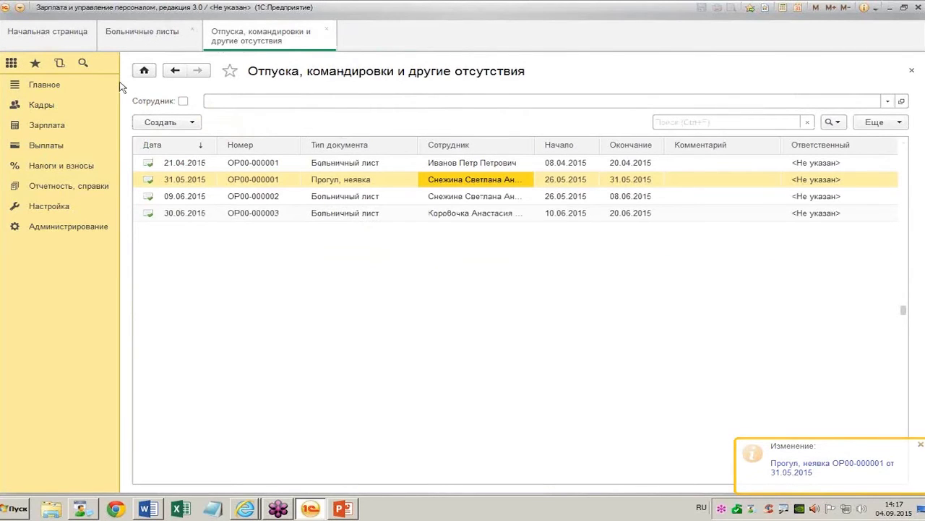
Open the sick leave dated 09.06.2015 from the sick leave list.
click(138, 33)
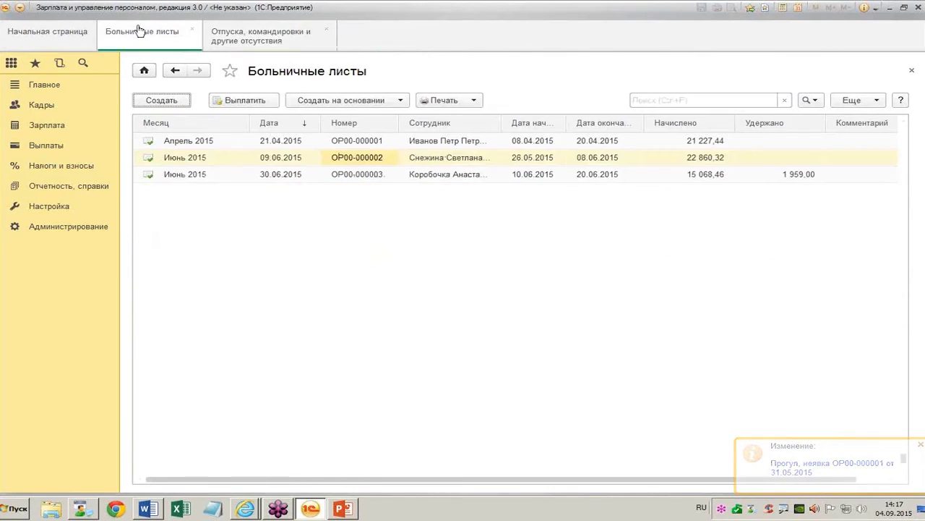
double_click(436, 157)
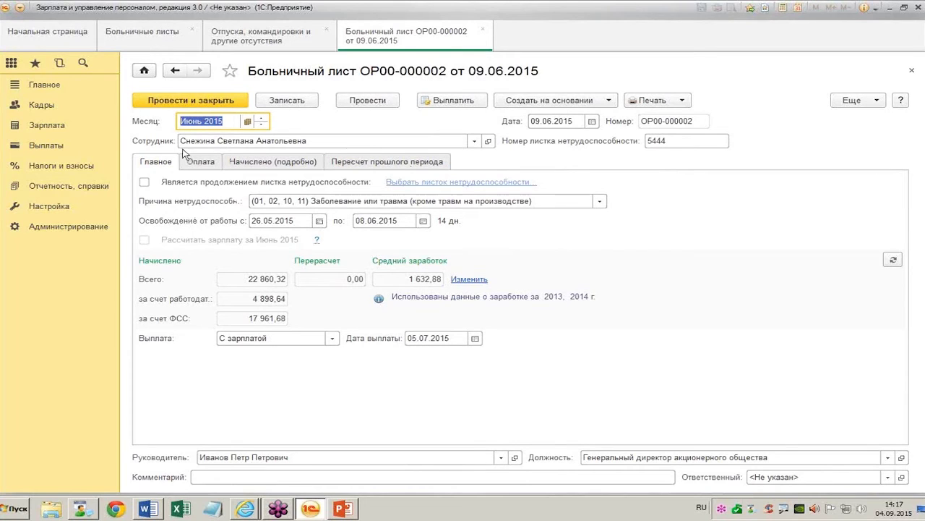
Switch to the PowerPoint presentation and advance to slide 7, which covers a sick leave presented for a past period.
click(348, 511)
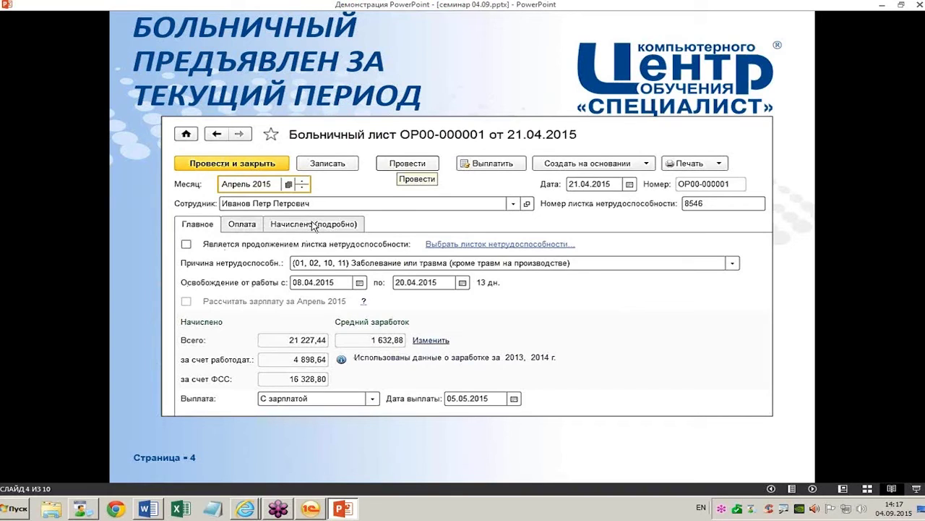
click(813, 489)
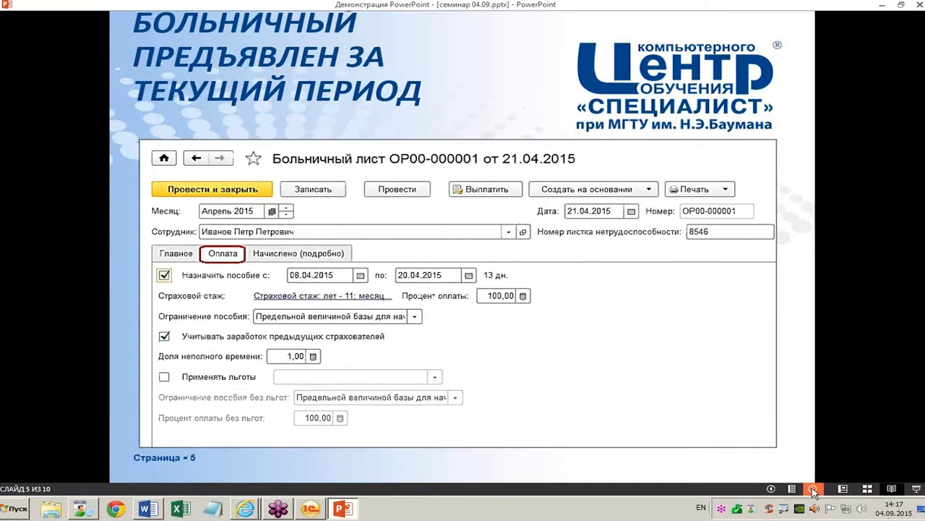
click(812, 489)
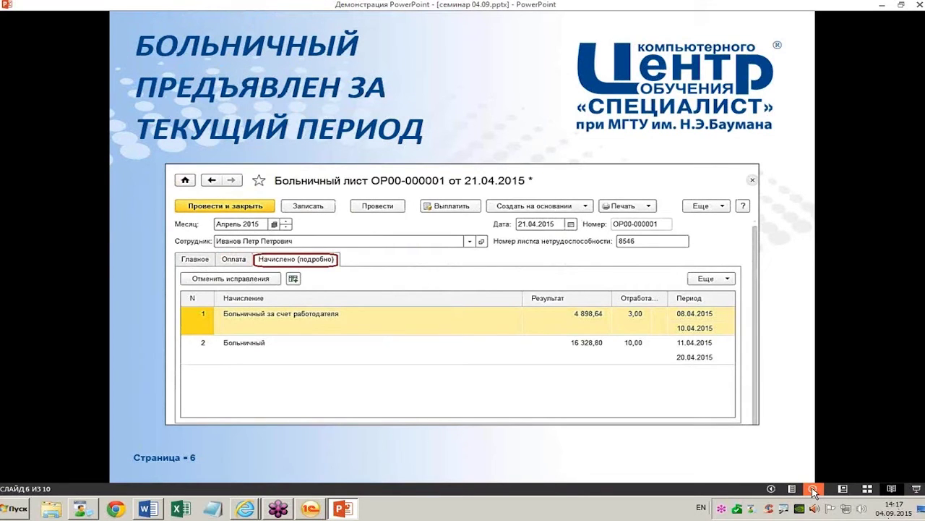
click(812, 489)
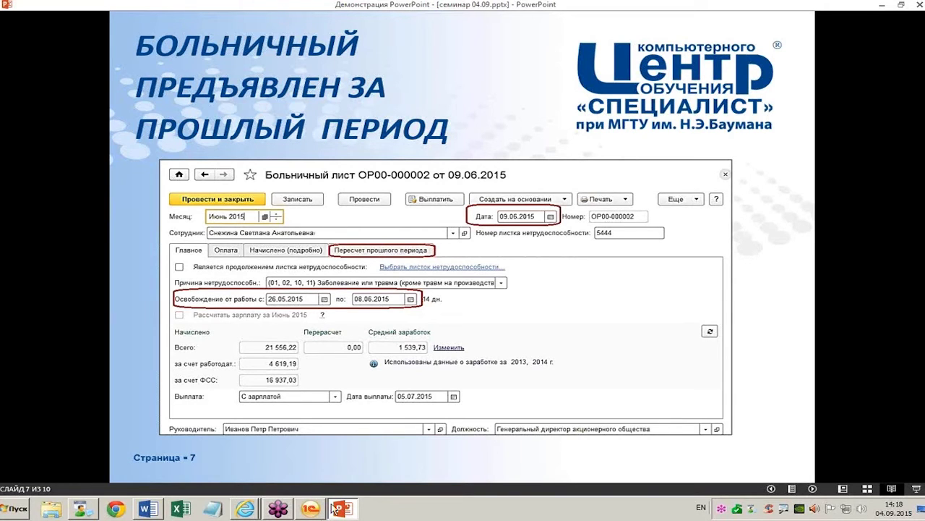
Switch back to 1C and examine the 09.06.2015 sick leave's past-period recalculation and the start date in its main data.
click(310, 508)
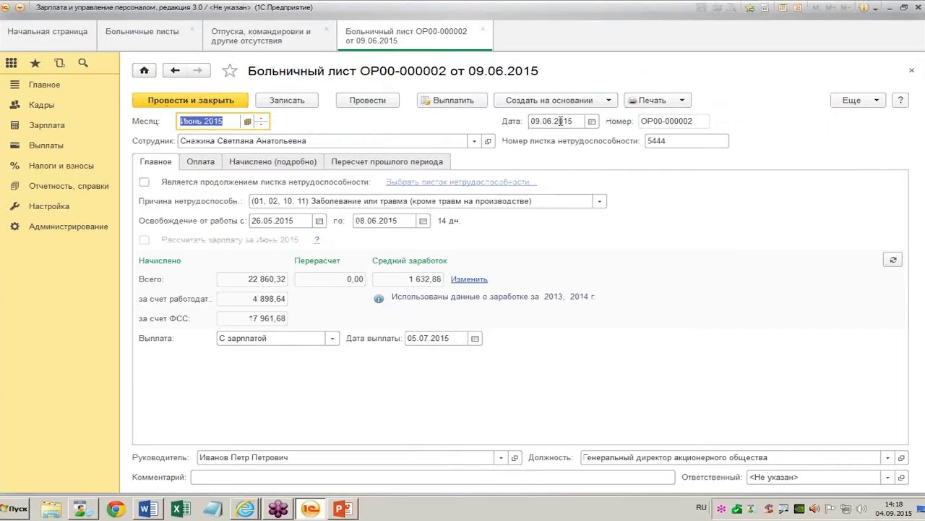
click(405, 164)
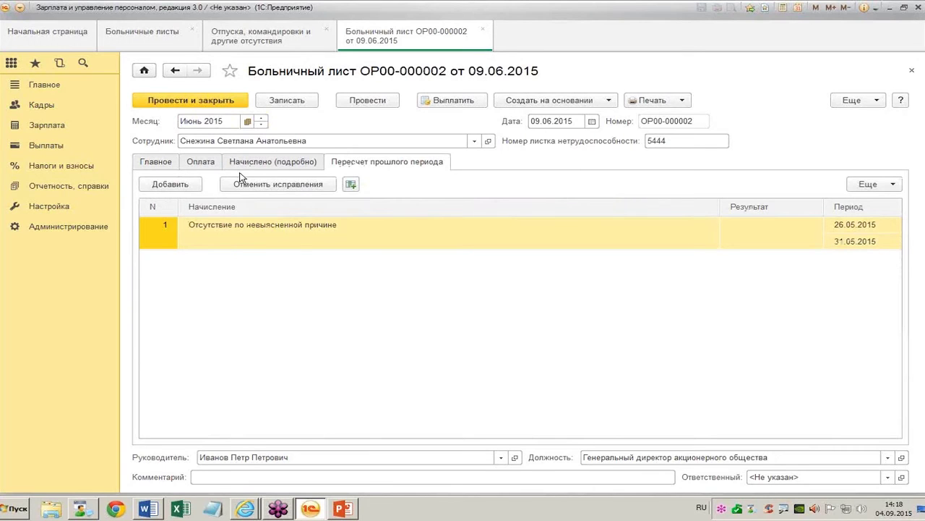
click(144, 165)
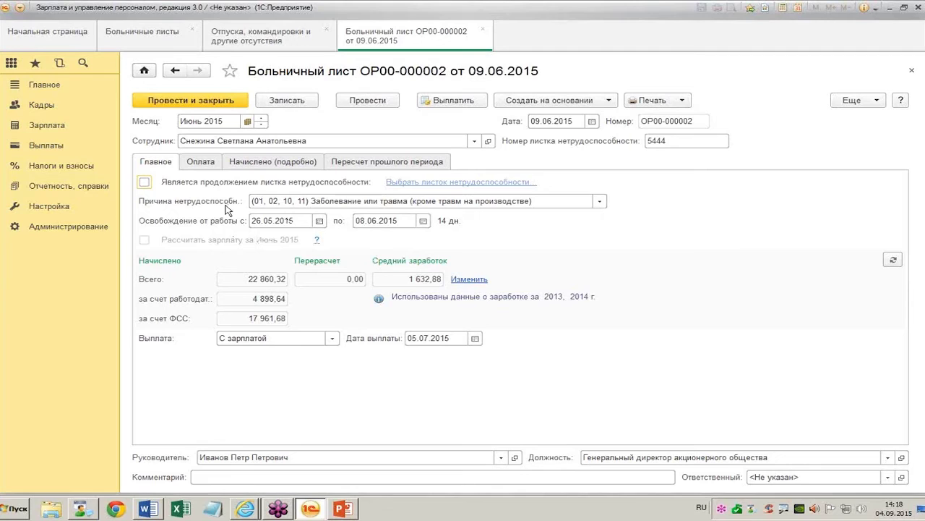
double_click(290, 221)
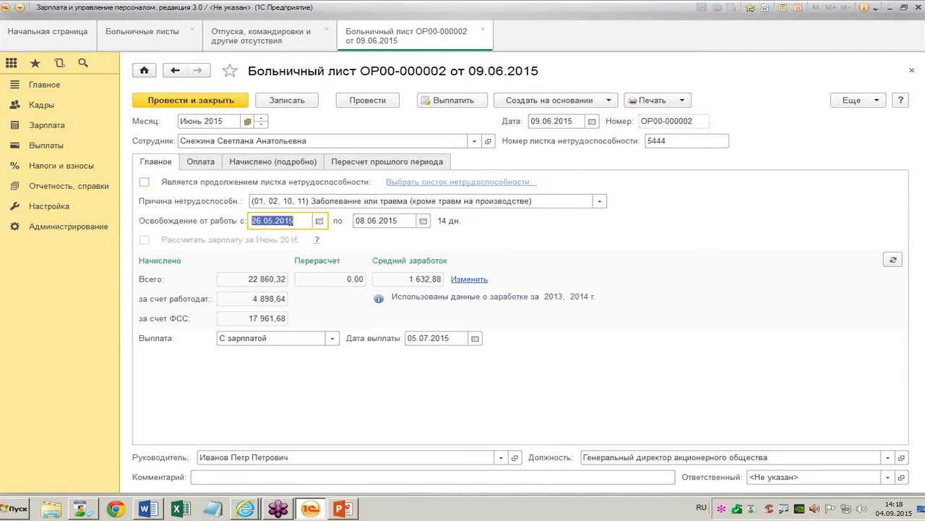
Examine the 09.06.2015 sick leave's end date, payment terms, detailed accruals by period and past-period recalculation, and close the document.
double_click(405, 220)
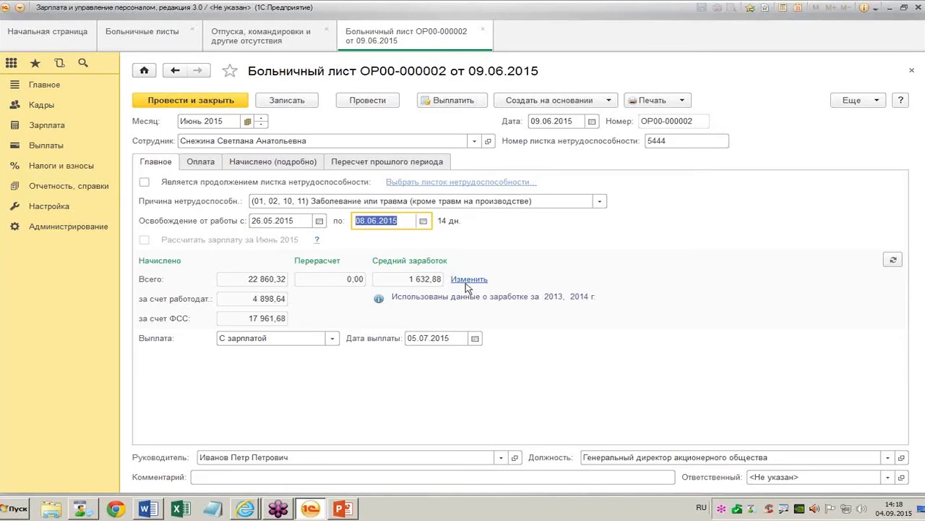
click(204, 162)
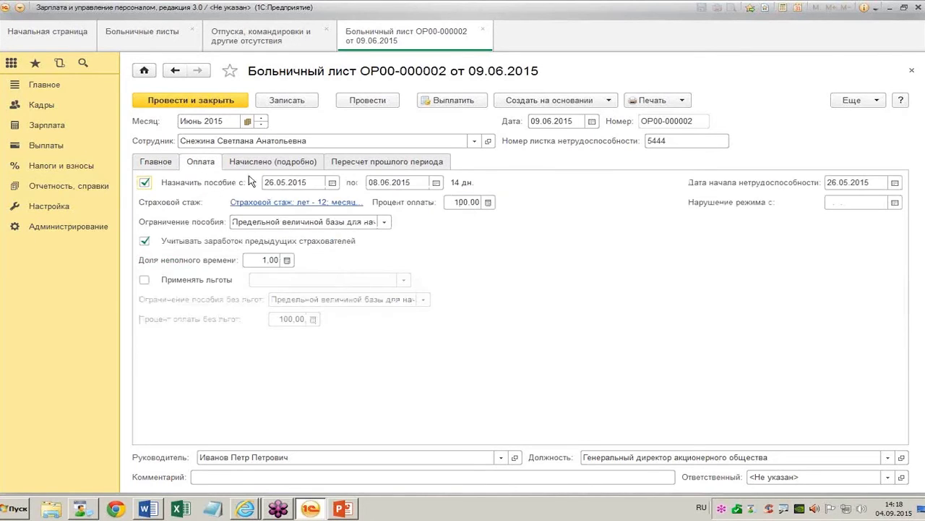
click(264, 163)
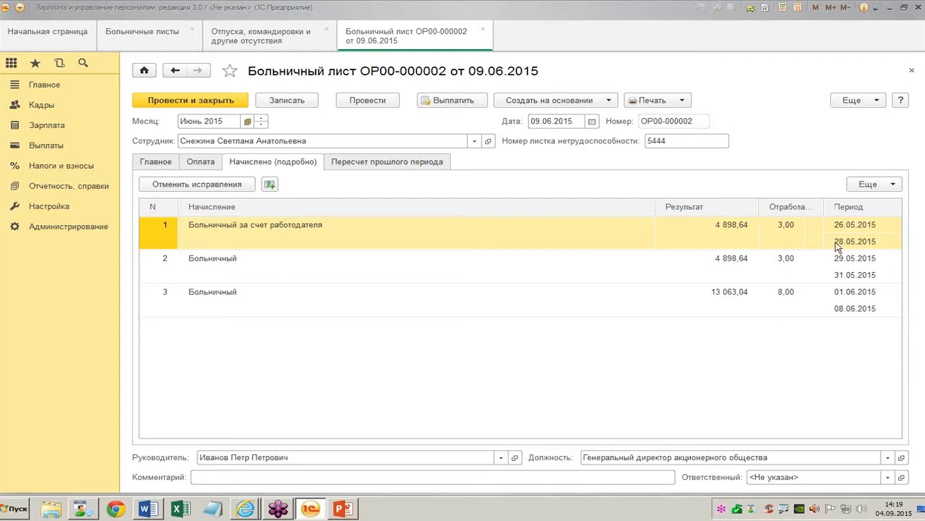
click(696, 235)
click(856, 227)
click(842, 241)
click(840, 226)
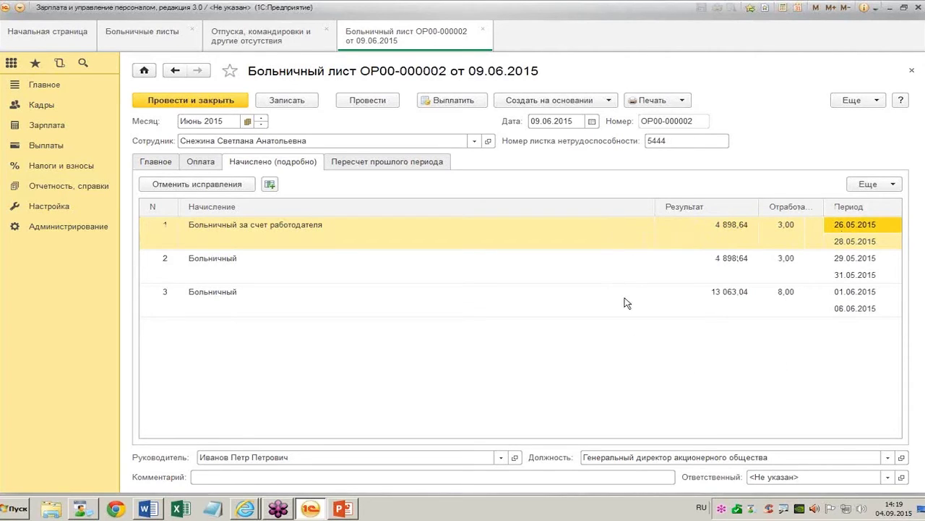
click(857, 264)
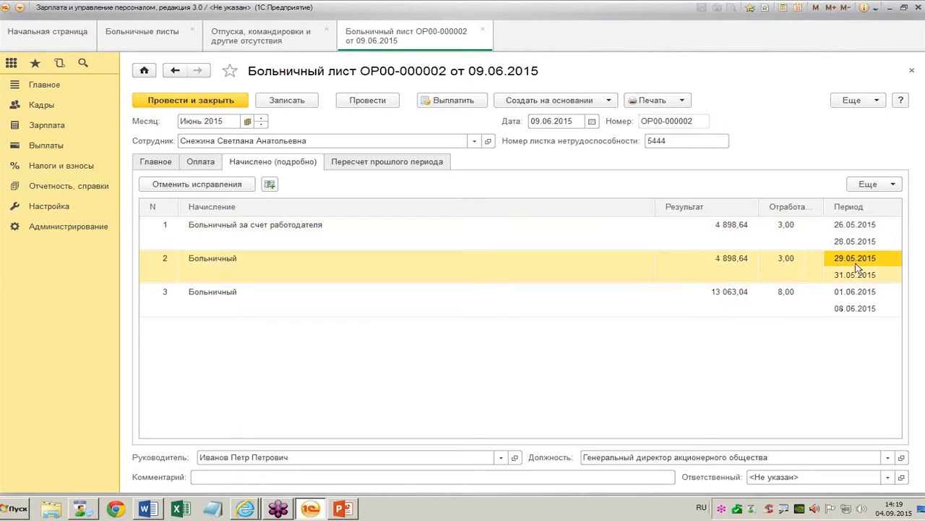
click(796, 305)
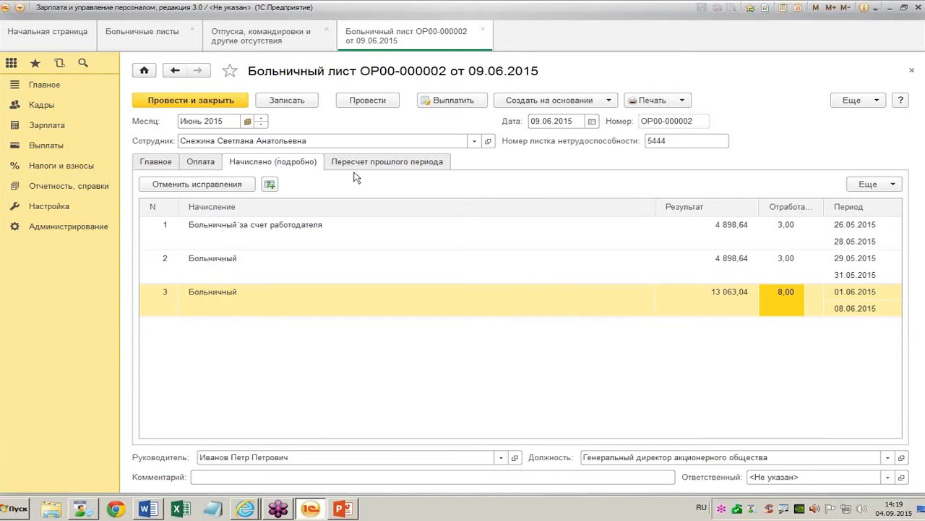
click(399, 167)
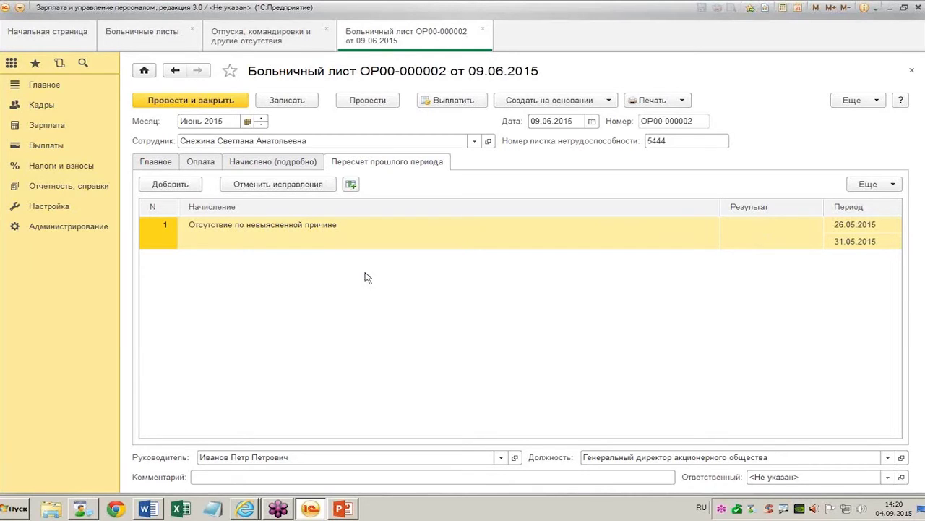
click(482, 31)
Generate the Табель учета рабочего времени (Т-13) report from the salary reports for Май 2015.
click(47, 124)
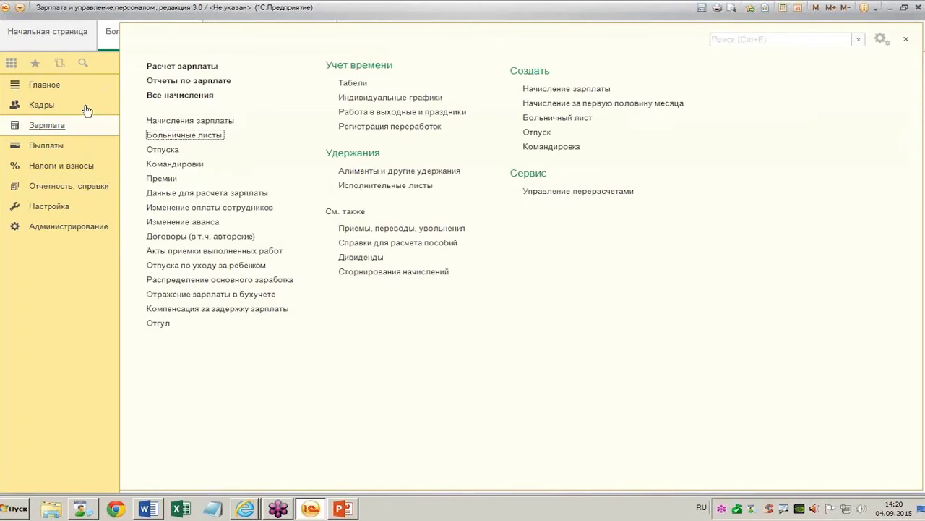
click(168, 80)
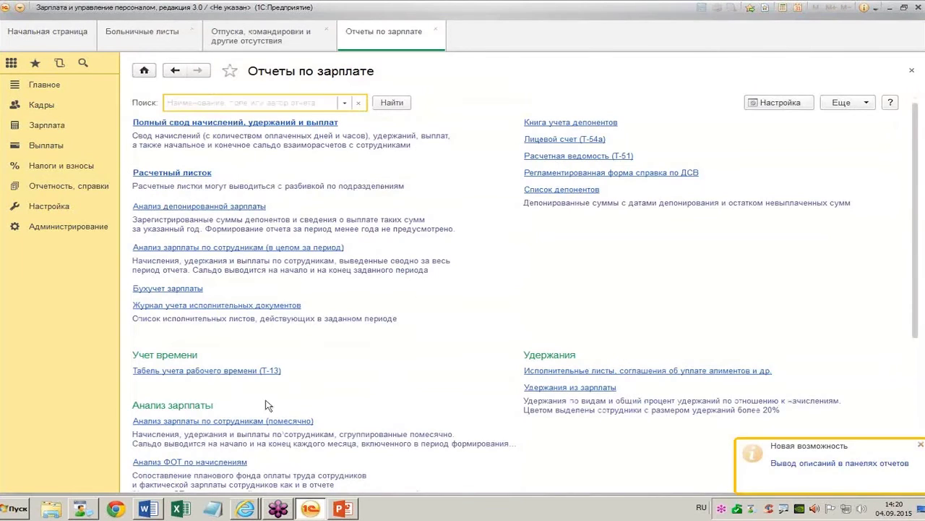
click(233, 370)
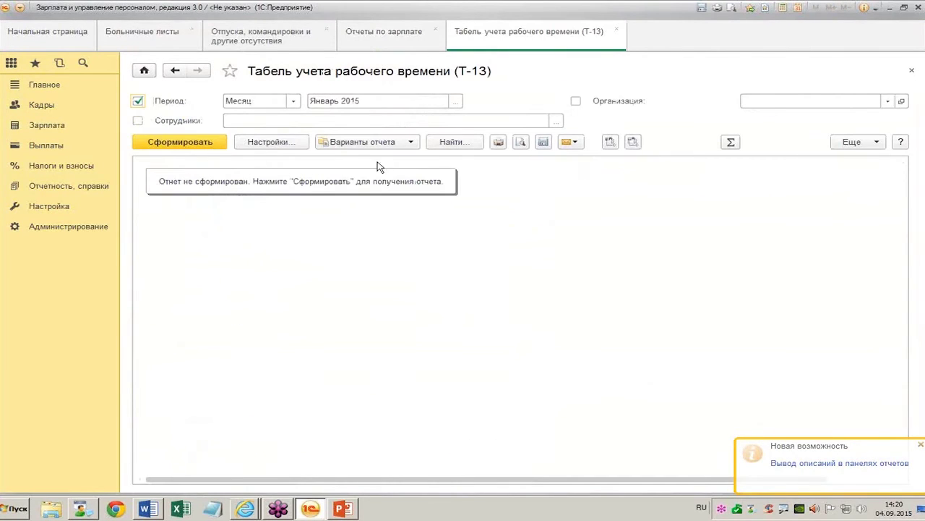
click(455, 100)
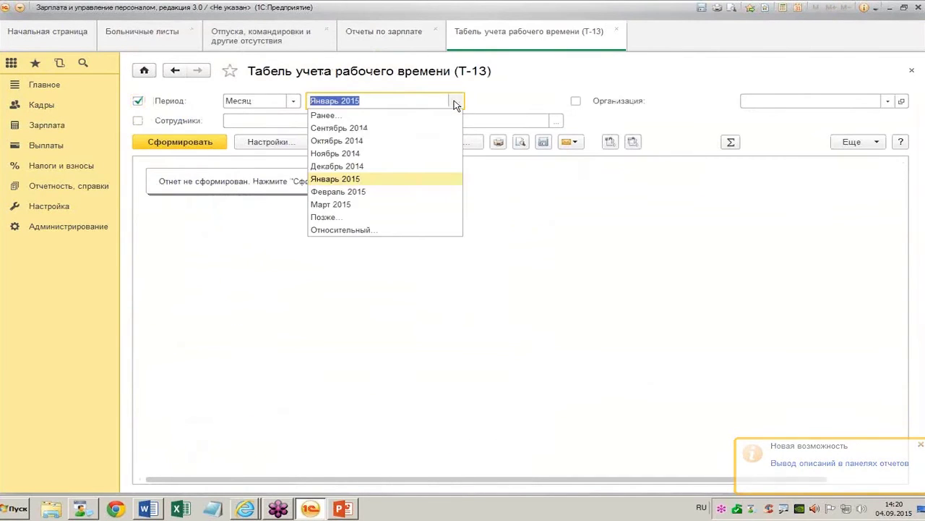
click(365, 219)
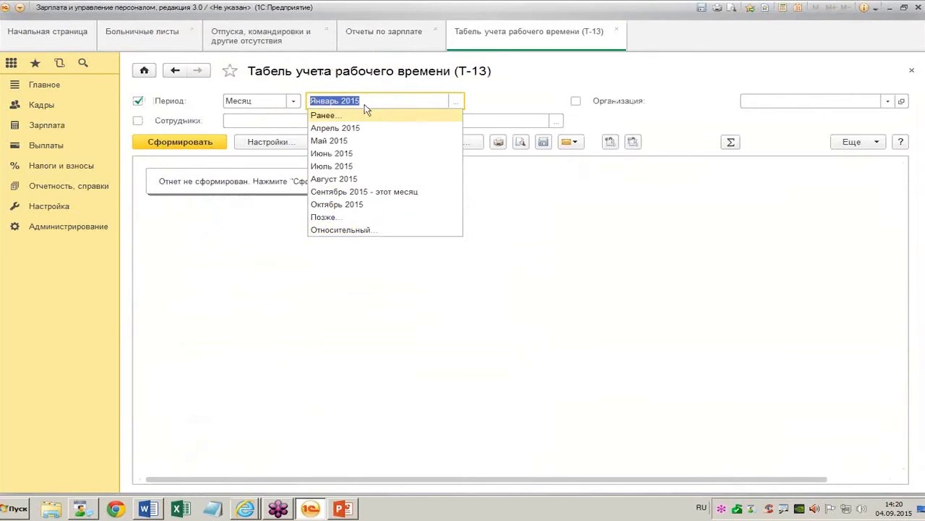
click(361, 142)
click(185, 145)
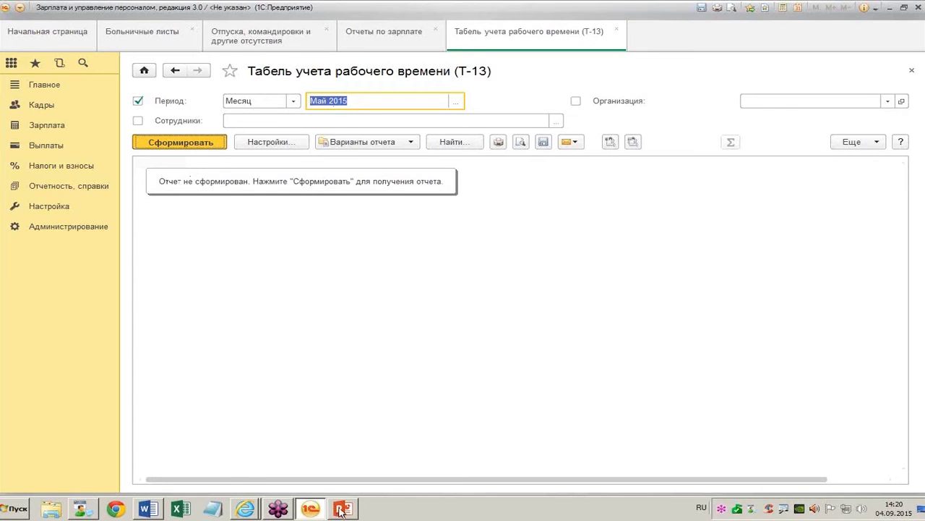
key(ctrl+Return)
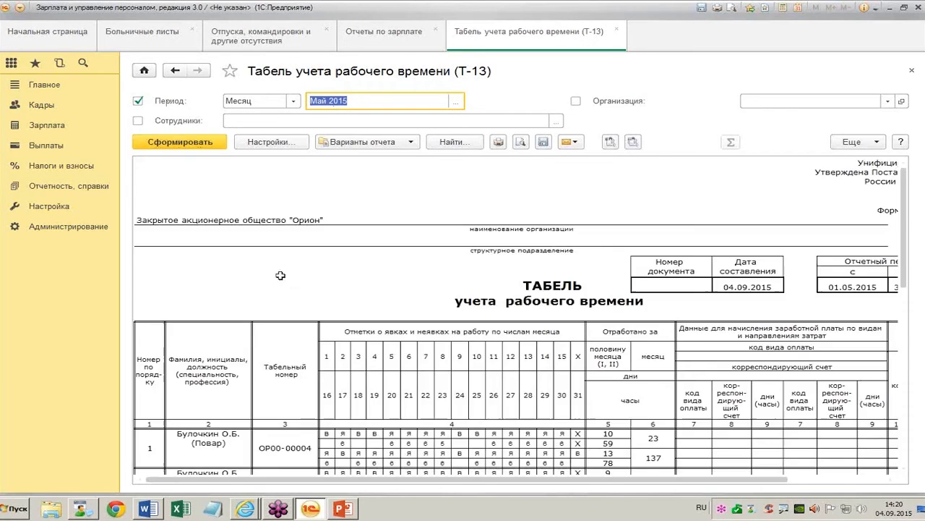
Examine the chief accountant's attendance marks for days 26 to 31 in the May timesheet.
click(322, 246)
scroll(333, 261, down, 5)
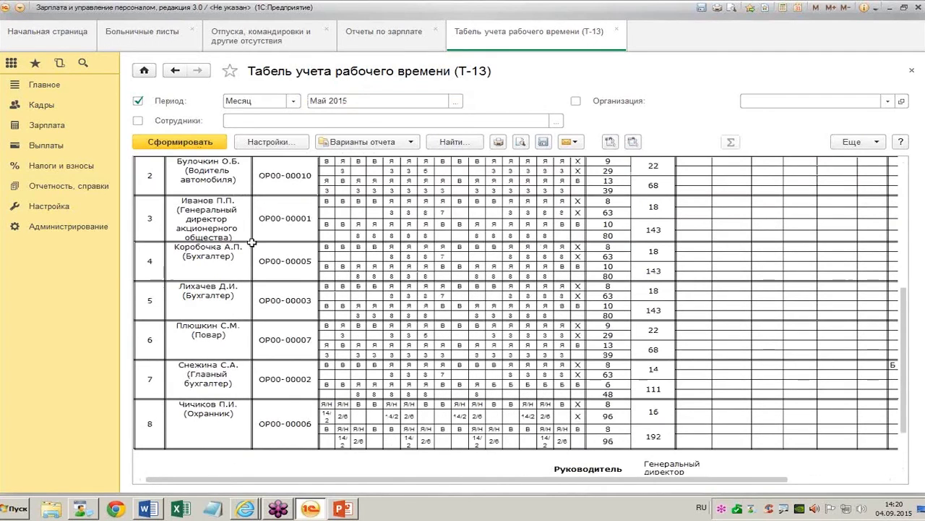
scroll(508, 371, down, 1)
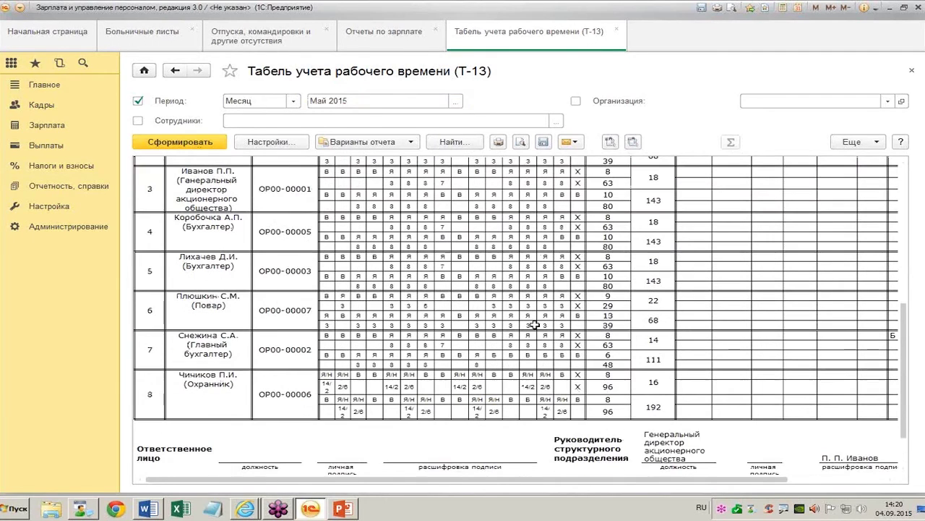
drag(486, 363, 574, 363)
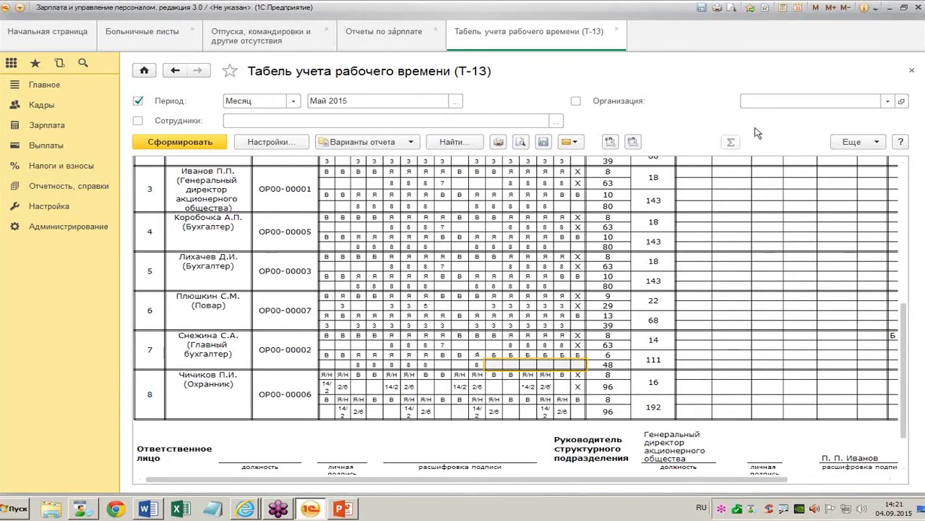
Filter the timesheet report by employee, picking the chief accountant from the Сотрудники list.
double_click(177, 118)
click(264, 122)
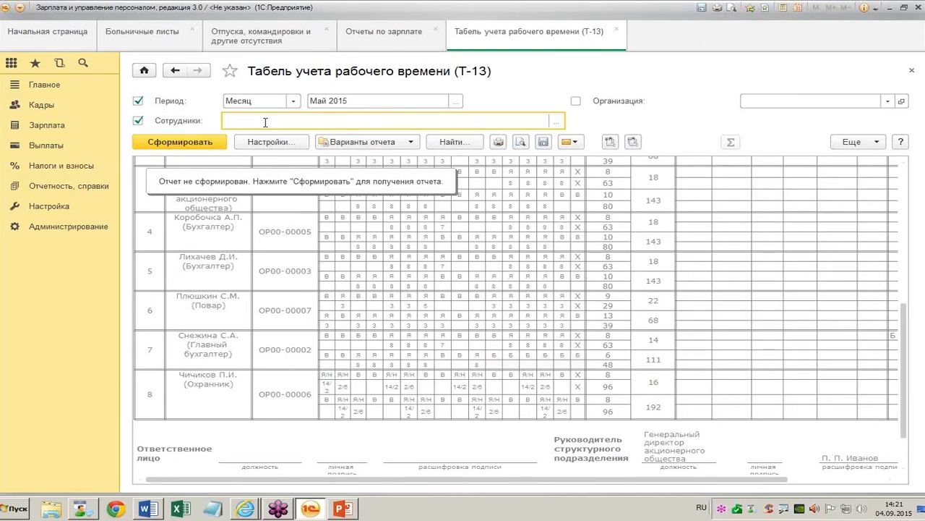
click(556, 120)
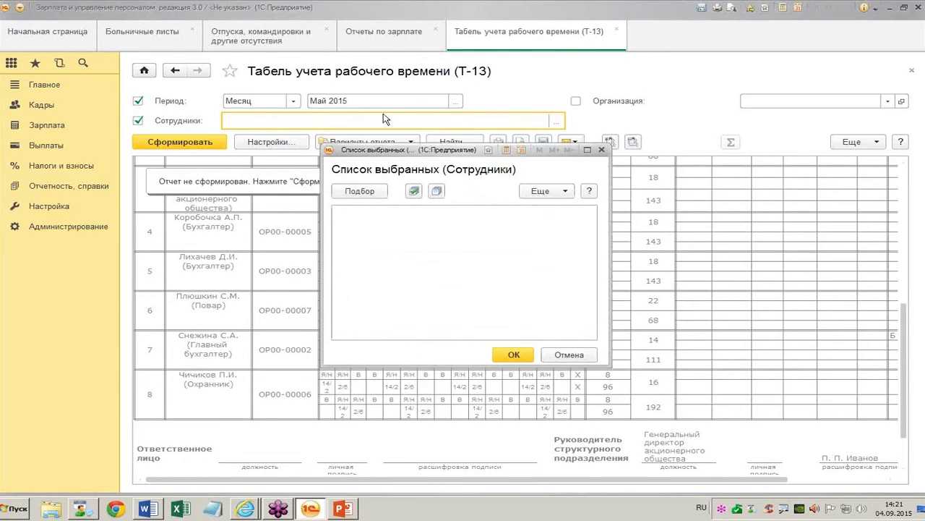
click(359, 191)
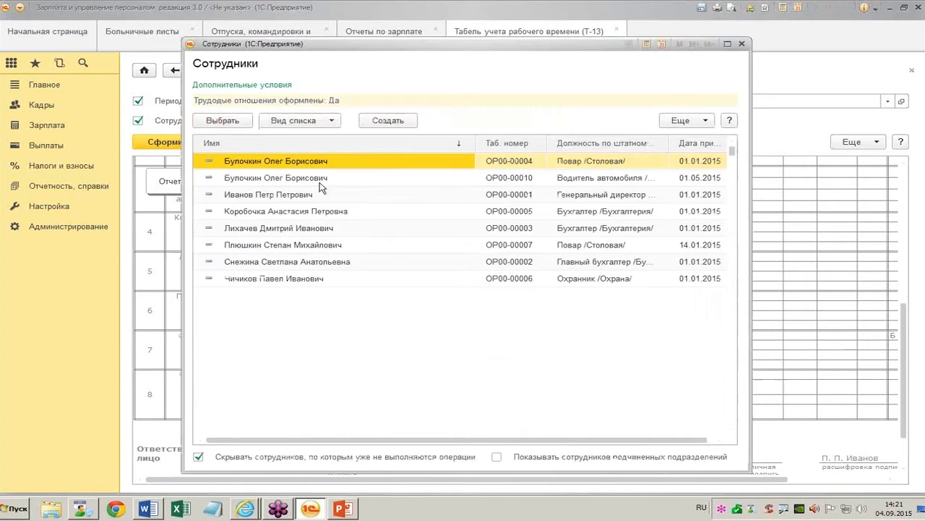
double_click(274, 268)
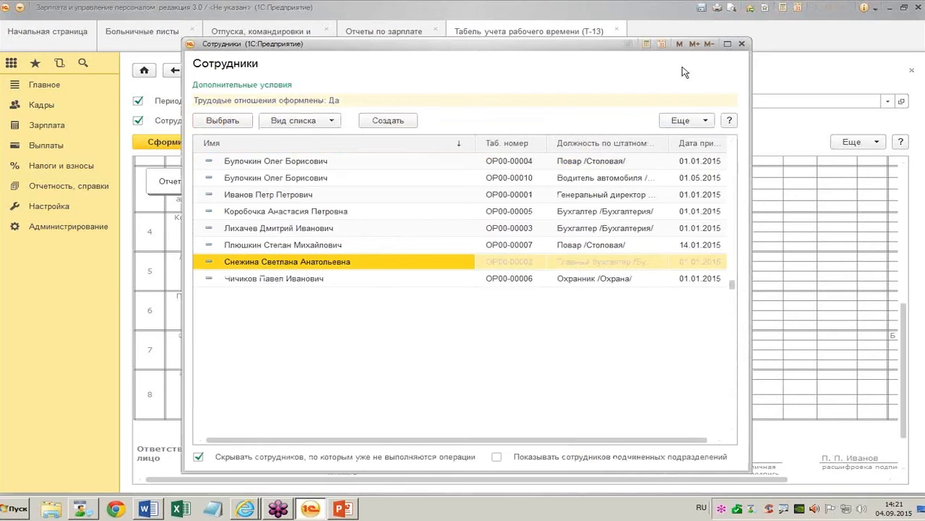
click(741, 43)
click(439, 354)
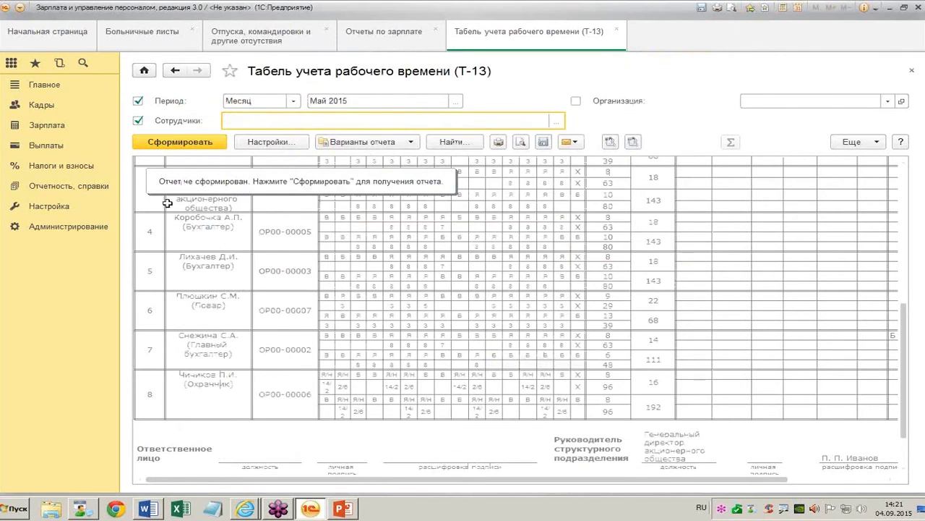
Generate the filtered timesheet for Июнь 2015 and examine the attendance marks in the first days of the month.
click(456, 102)
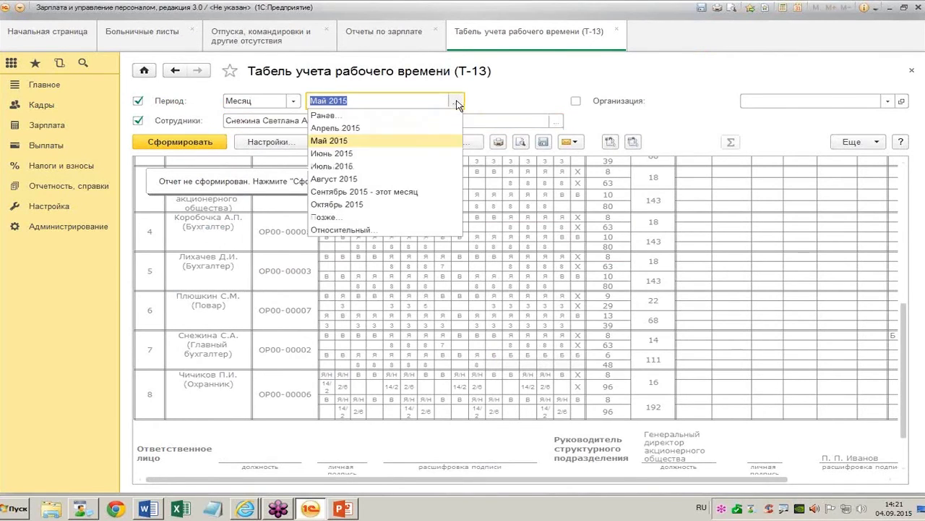
click(400, 152)
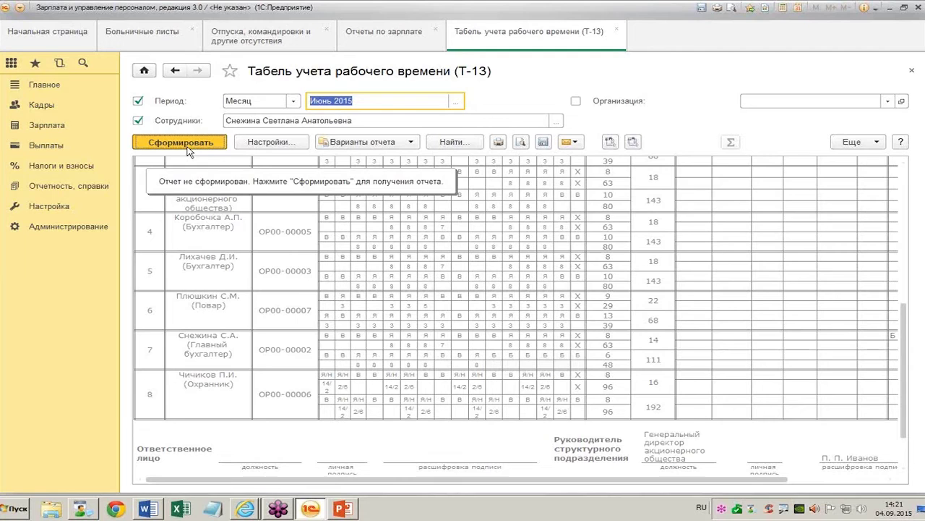
click(187, 147)
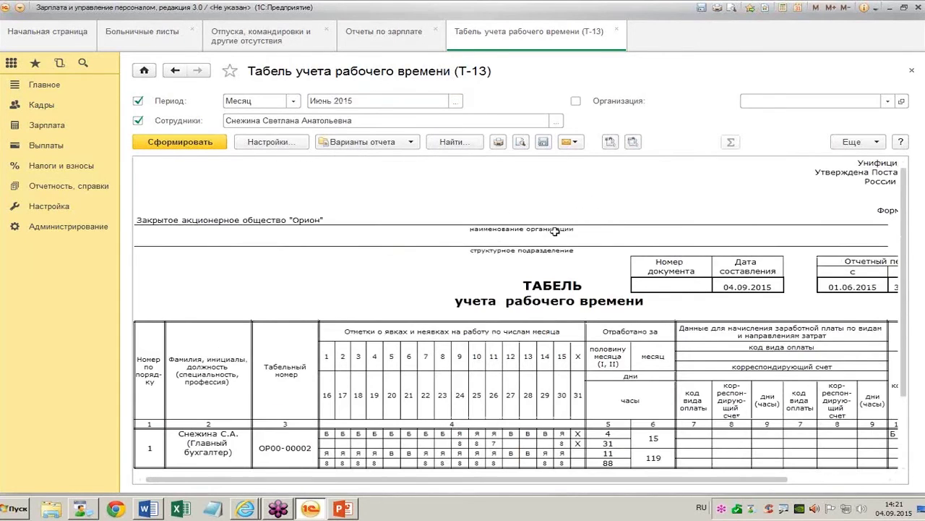
scroll(554, 230, down, 2)
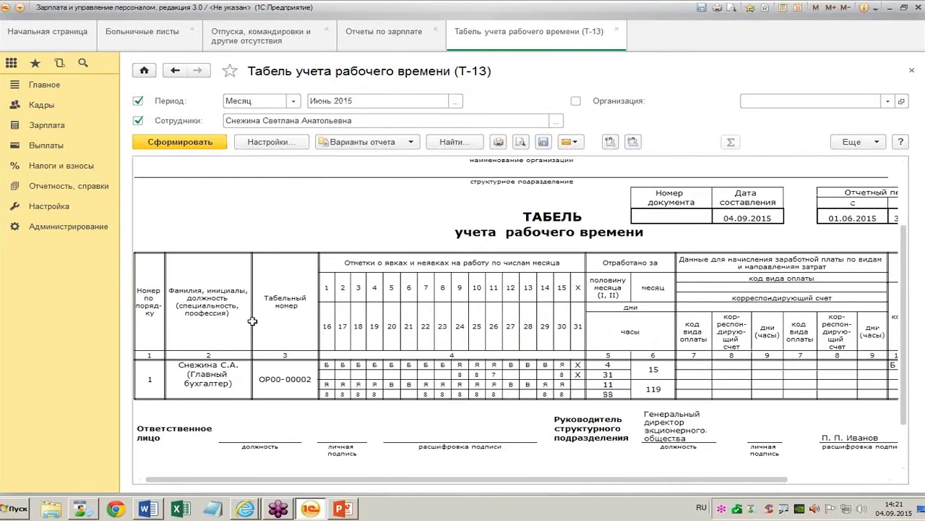
drag(339, 368, 445, 375)
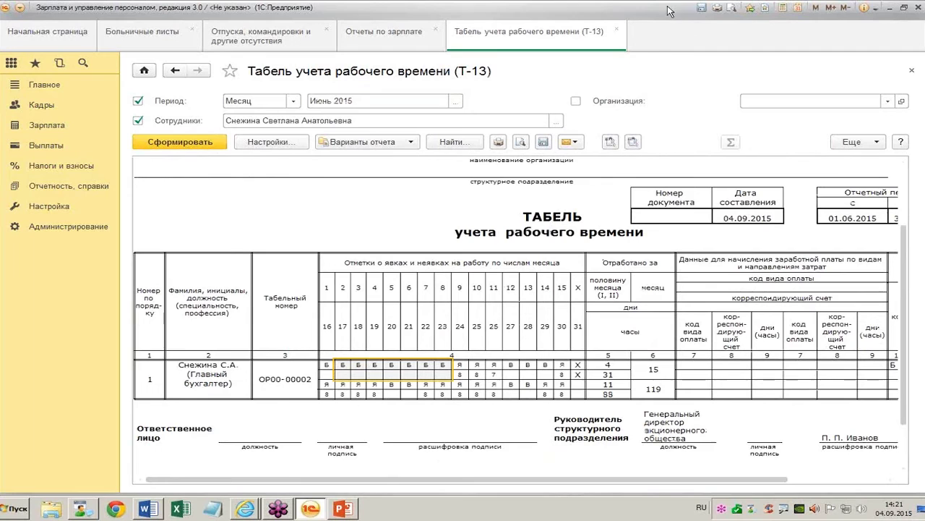
Close the timesheet, the salary reports, the absences list and the sick leave list to return to the start page.
click(617, 30)
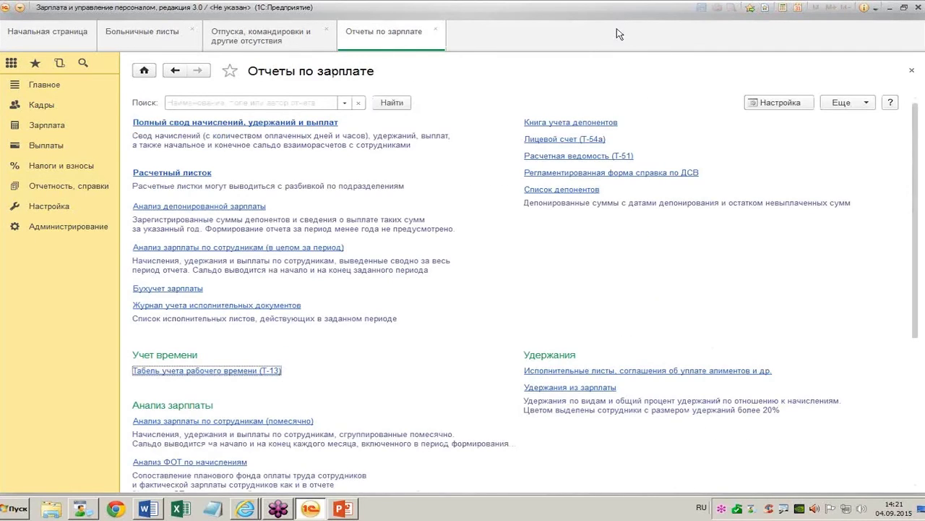
click(436, 29)
click(326, 33)
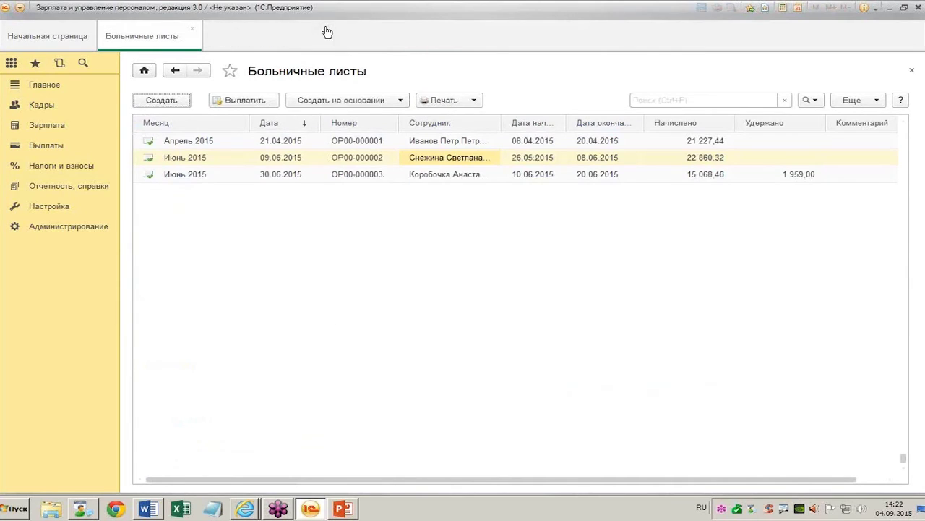
click(192, 30)
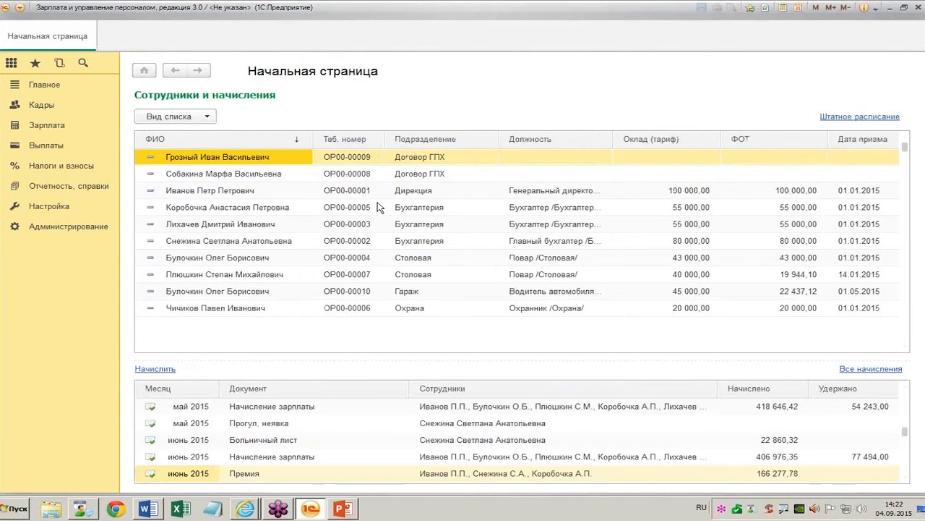
Check the working date in the personal settings and close them without changes.
click(49, 86)
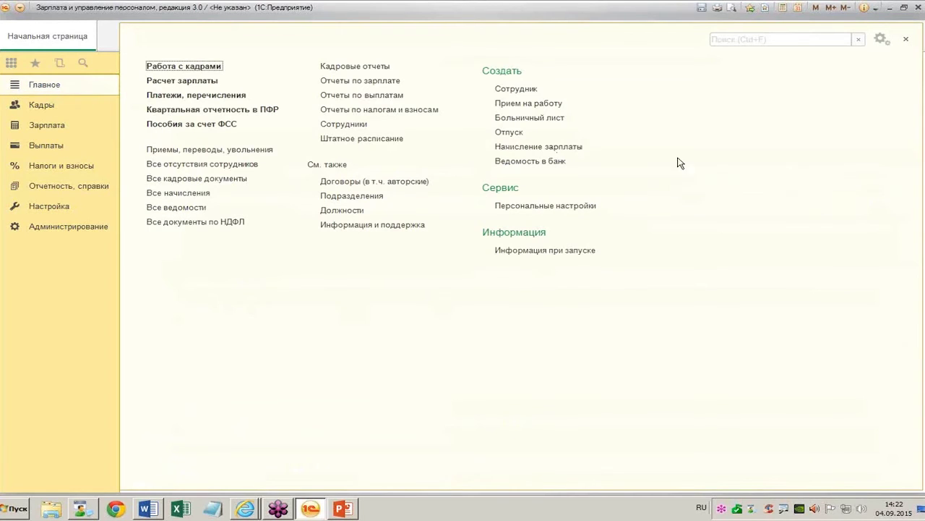
click(564, 208)
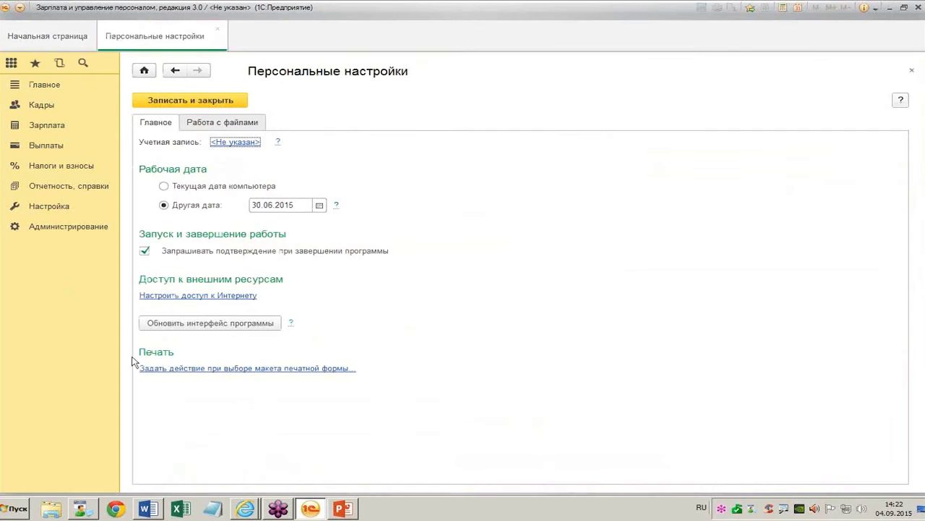
click(218, 29)
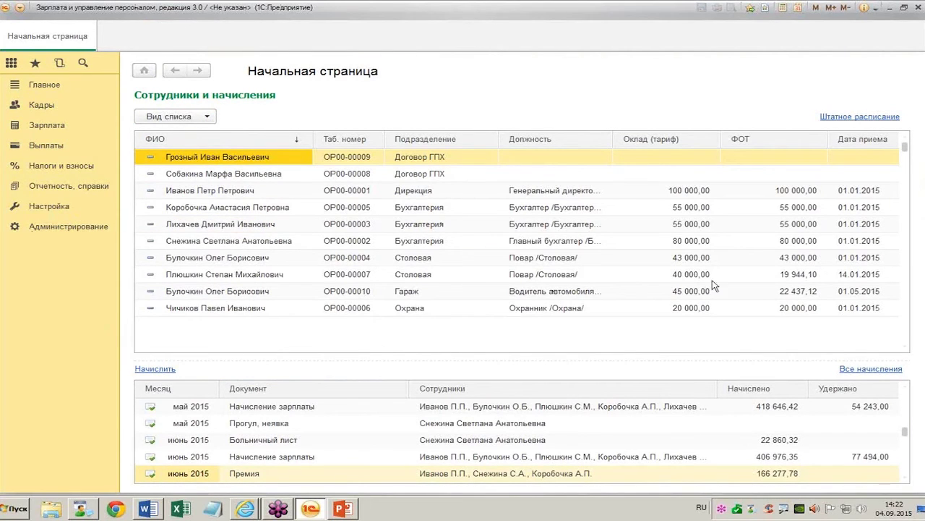
Review the employee card of the cook hired on 14.01.2015 and close it.
click(738, 280)
double_click(308, 274)
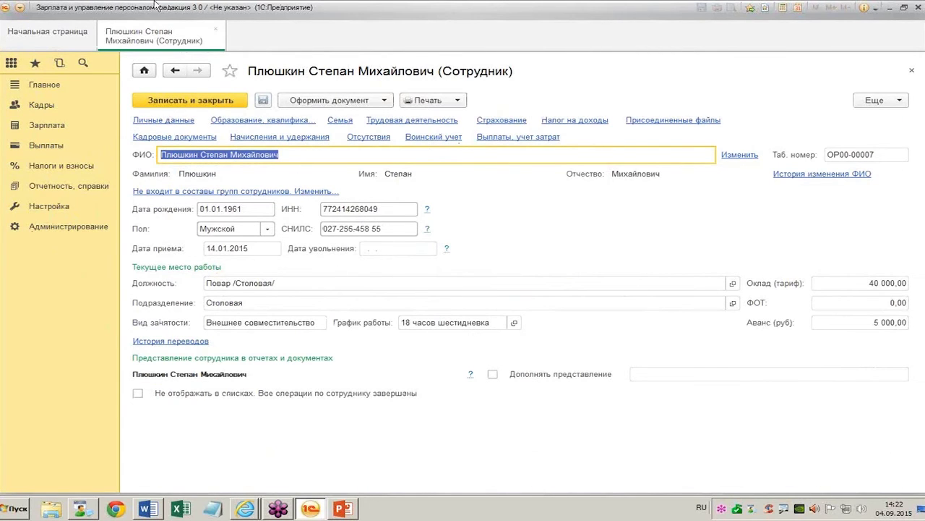
click(215, 33)
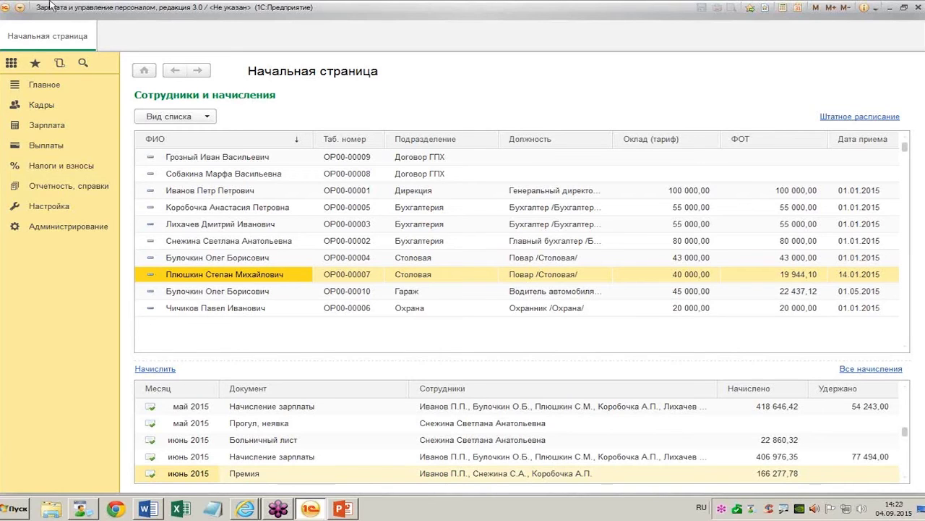
Open the T-13 timesheet report from the salary reports and set its period to Апрель 2015.
click(58, 126)
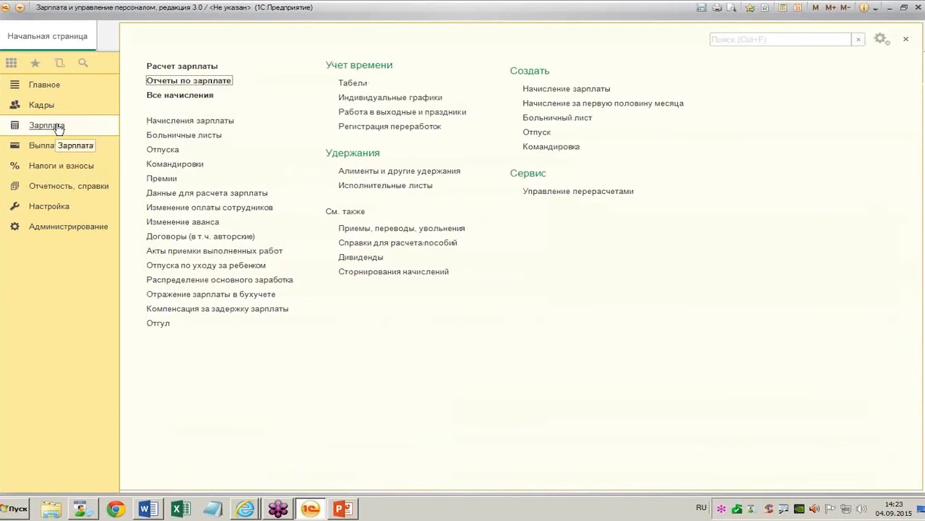
click(188, 81)
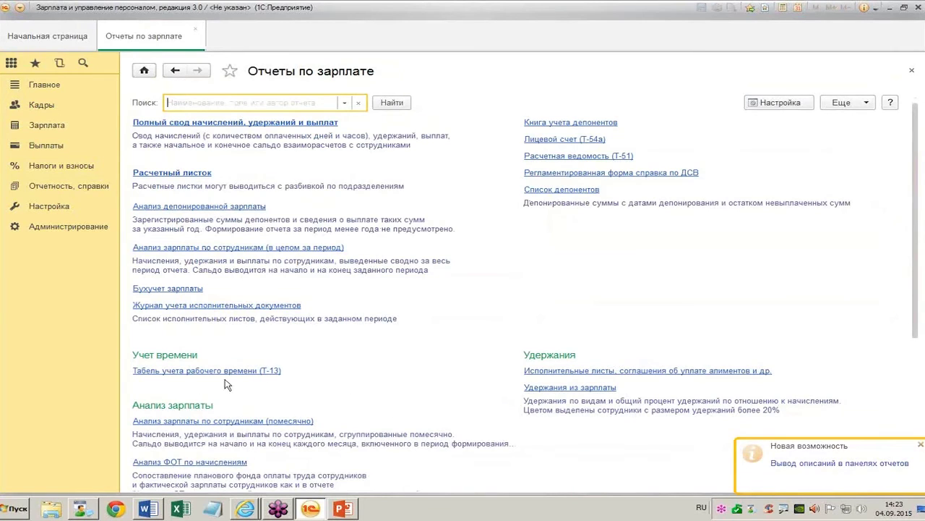
click(261, 371)
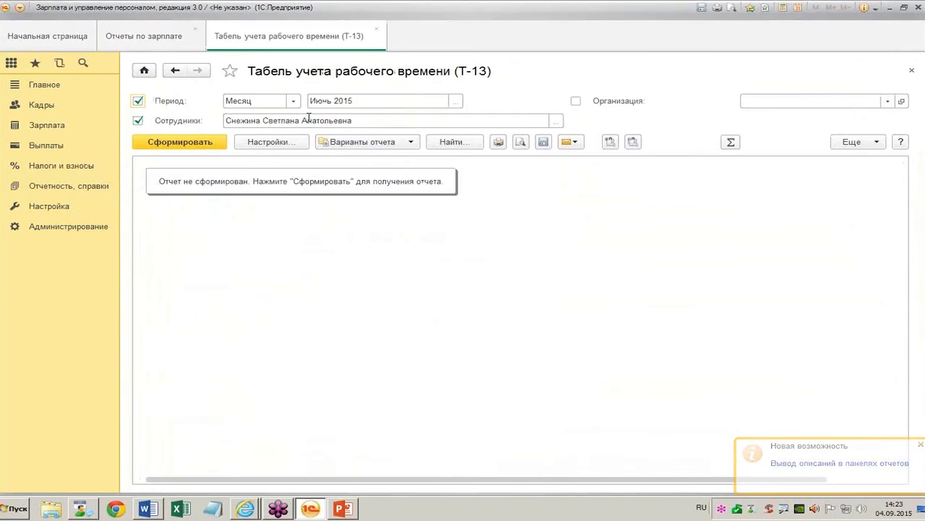
click(457, 101)
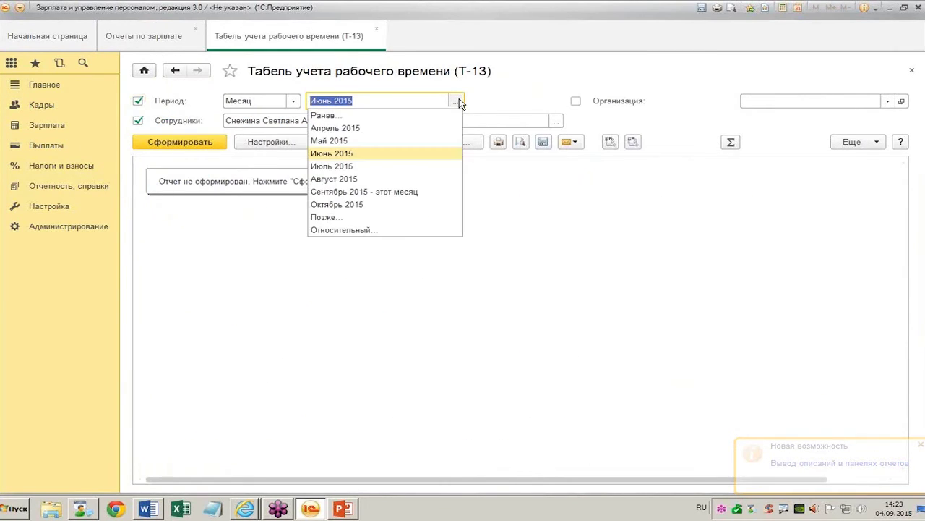
click(354, 128)
Replace the employee in the timesheet filter with the cook hired on 14.01.2015.
click(556, 121)
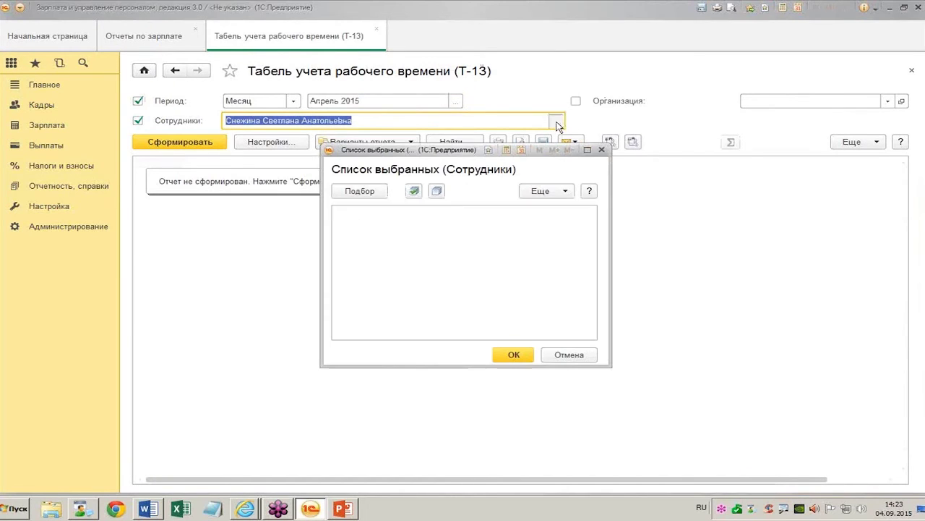
right_click(454, 215)
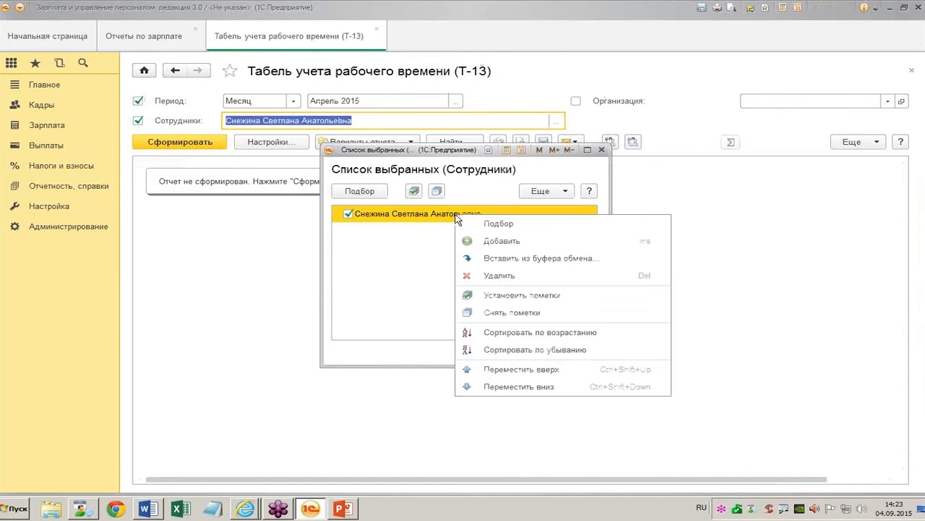
click(501, 276)
click(360, 190)
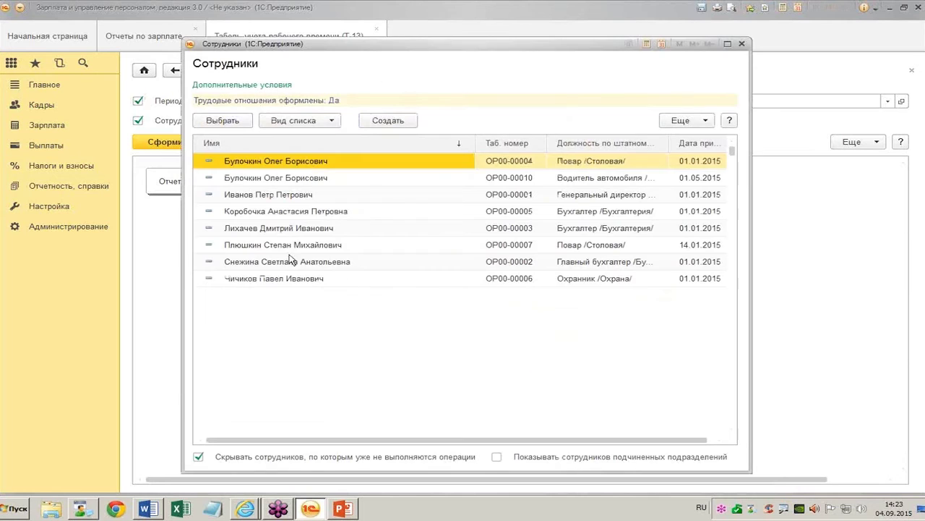
double_click(289, 245)
click(741, 44)
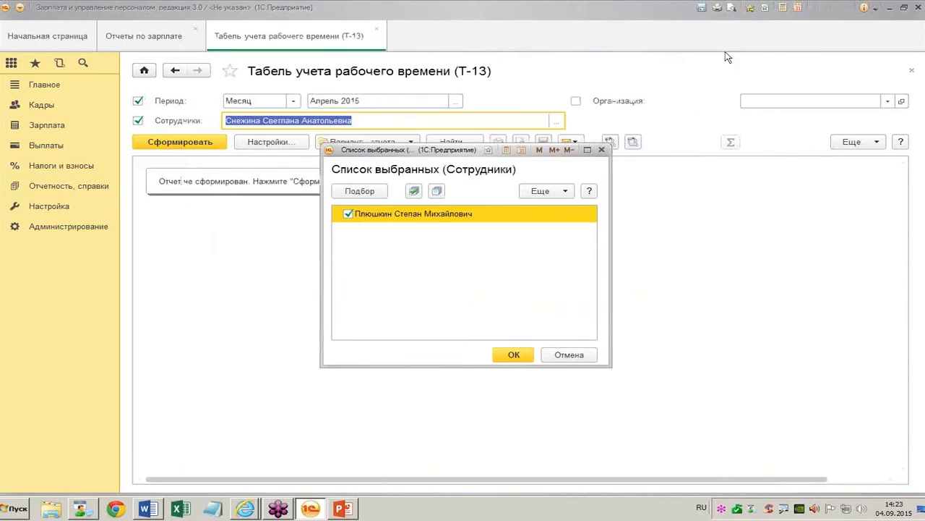
click(514, 355)
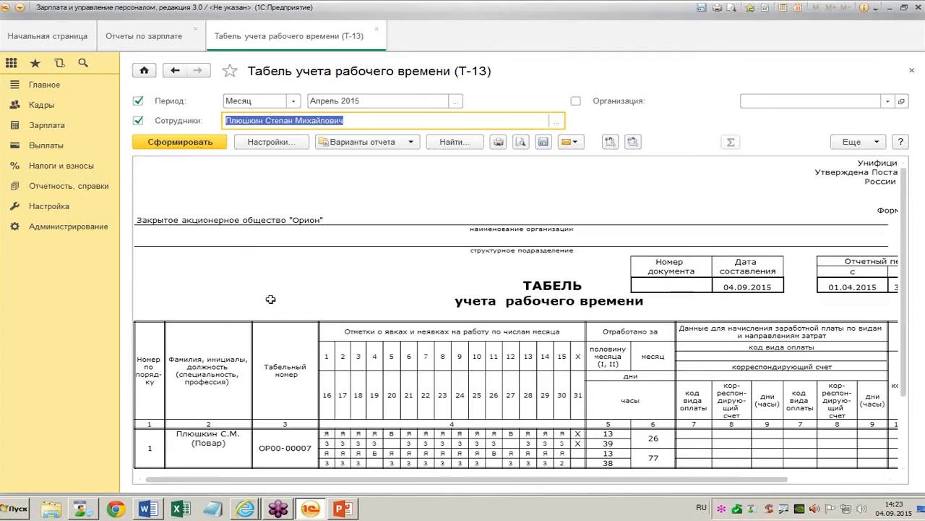
Examine the cook's daily attendance marks and hours in the April timesheet.
click(412, 284)
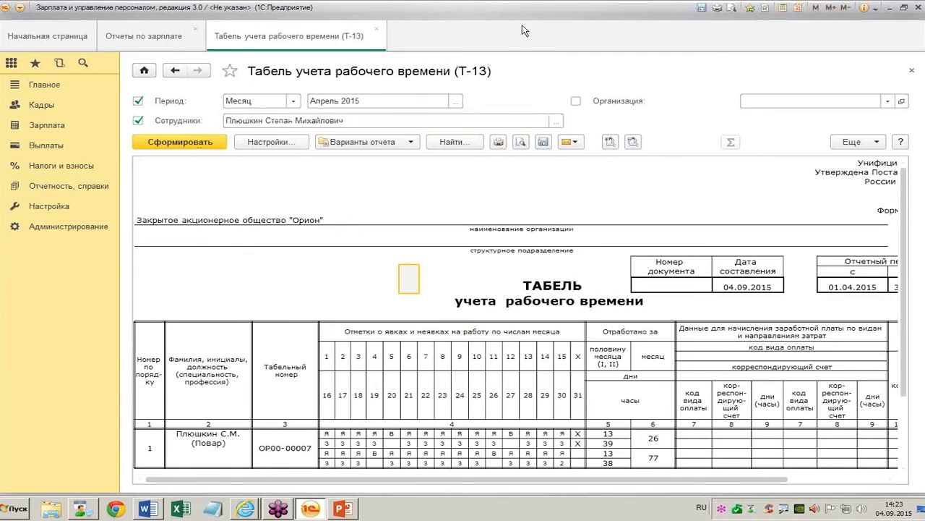
scroll(822, 246, down, 1)
scroll(399, 303, down, 2)
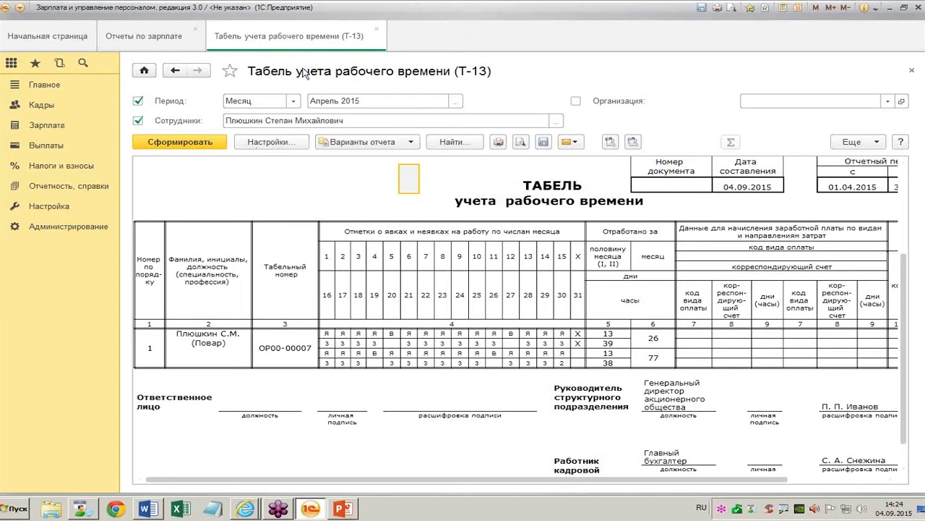
Create a sick leave for Июнь 2015 dated 30.06.2015 for the cook shown in the timesheet.
click(44, 125)
click(209, 136)
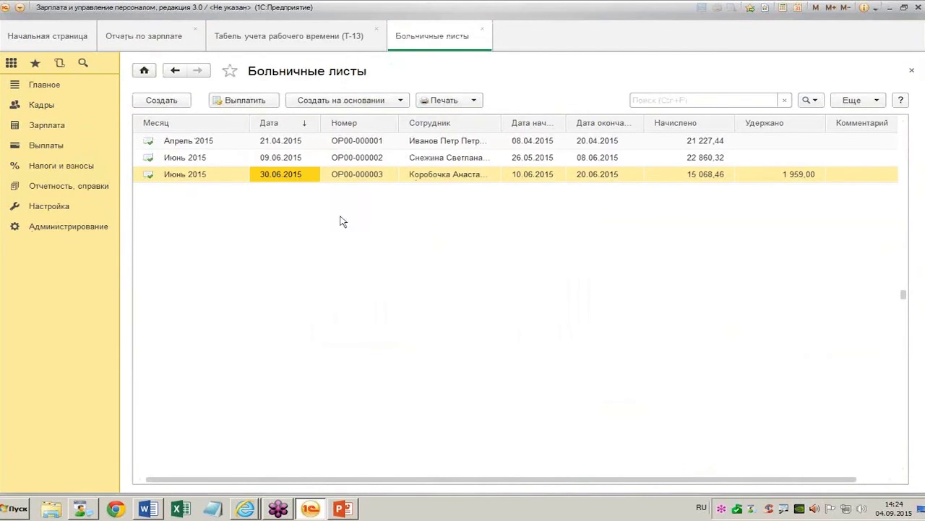
click(163, 100)
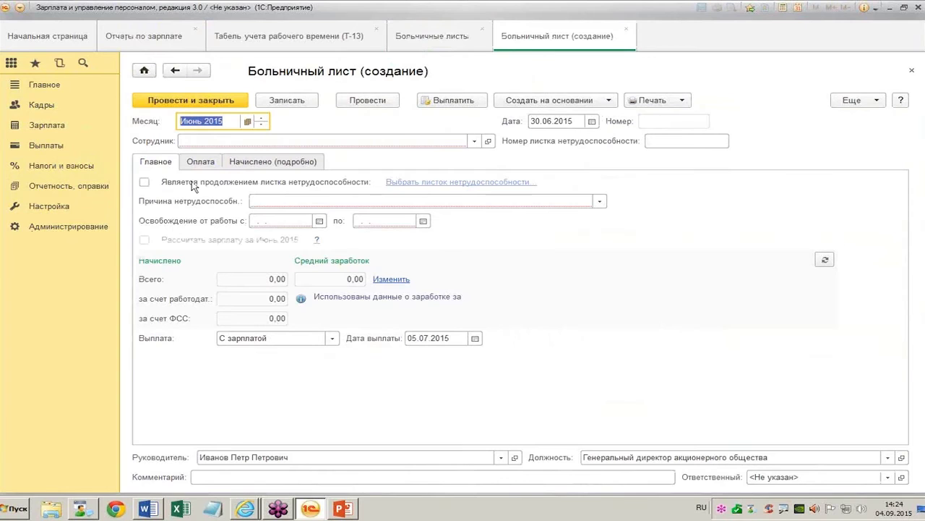
click(592, 121)
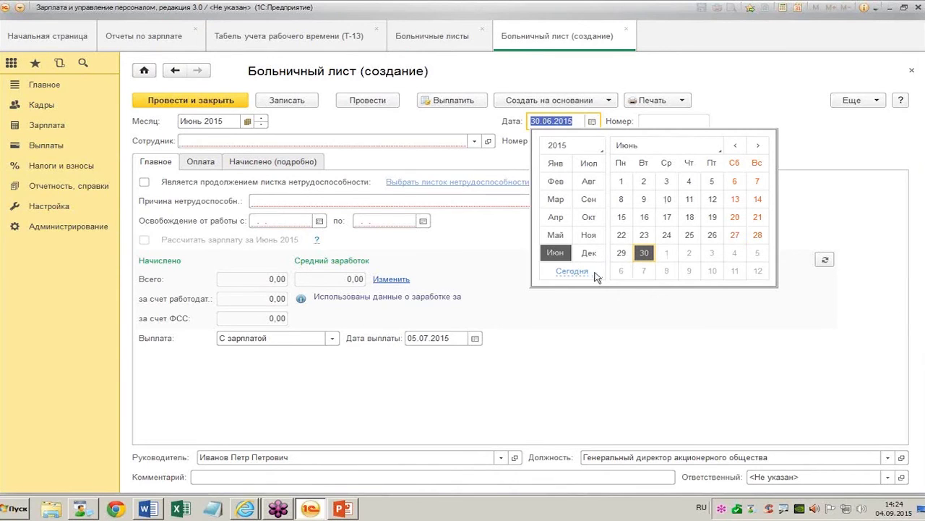
click(644, 252)
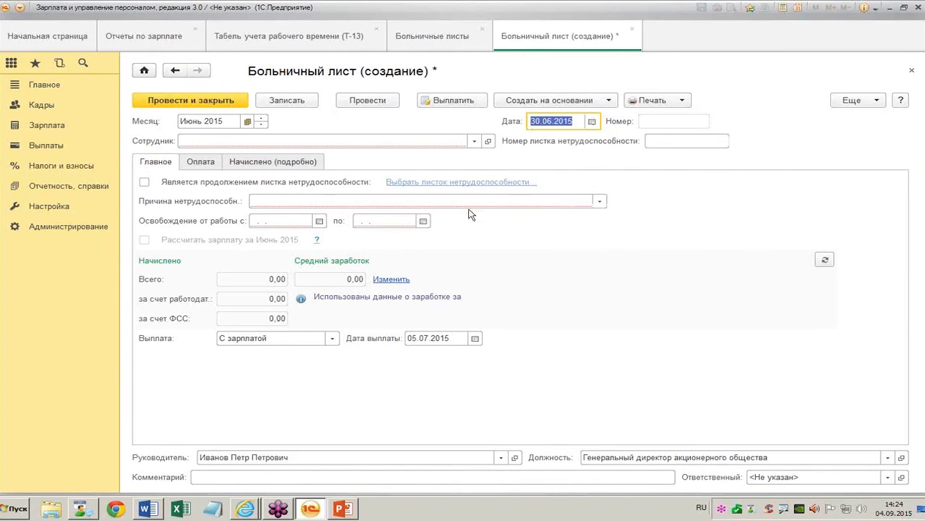
click(304, 143)
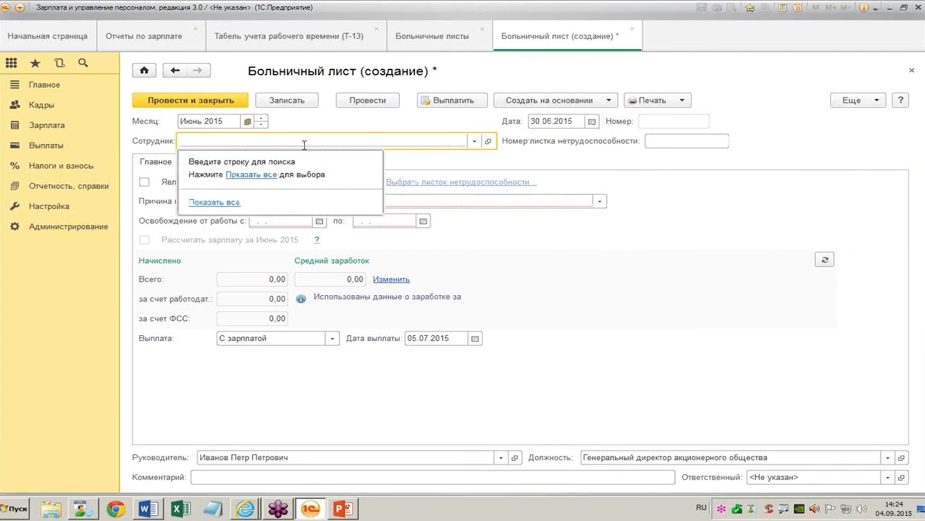
text(пл)
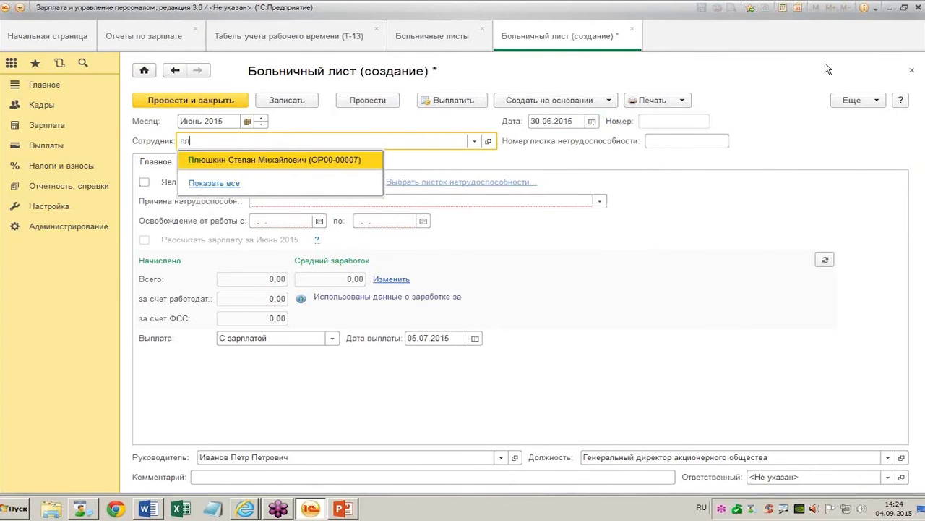
key(Tab)
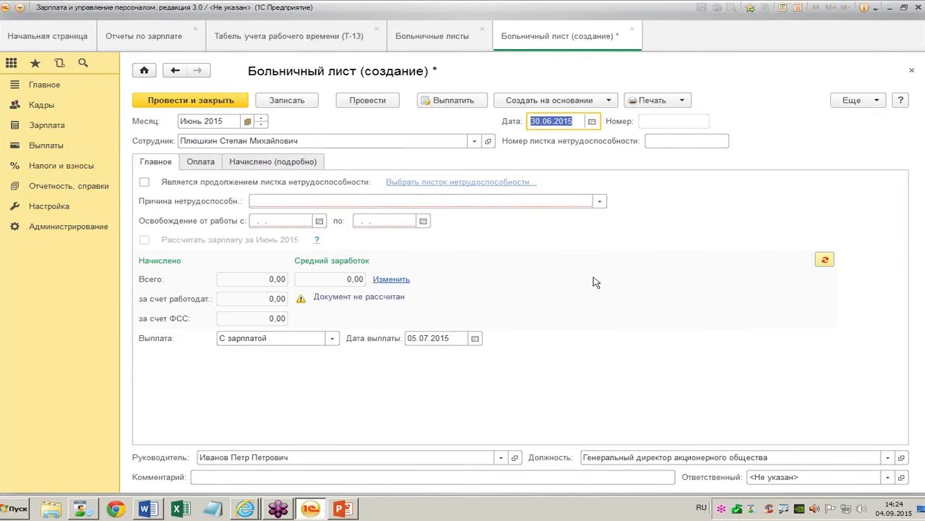
Set the incapacity reason to (01, 02, 10, 11) Заболевание или травма and the release from work from 05.04.2015 to 15.04.2015.
click(601, 211)
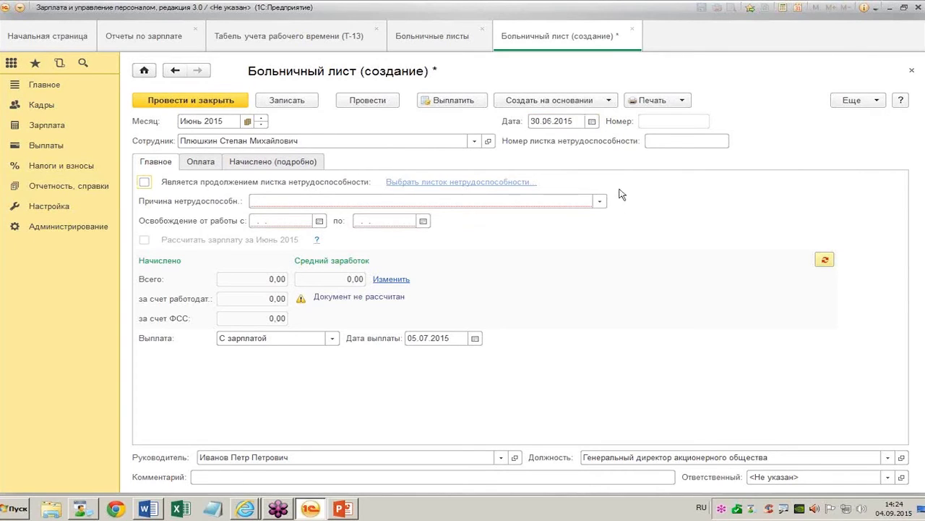
click(601, 202)
click(318, 220)
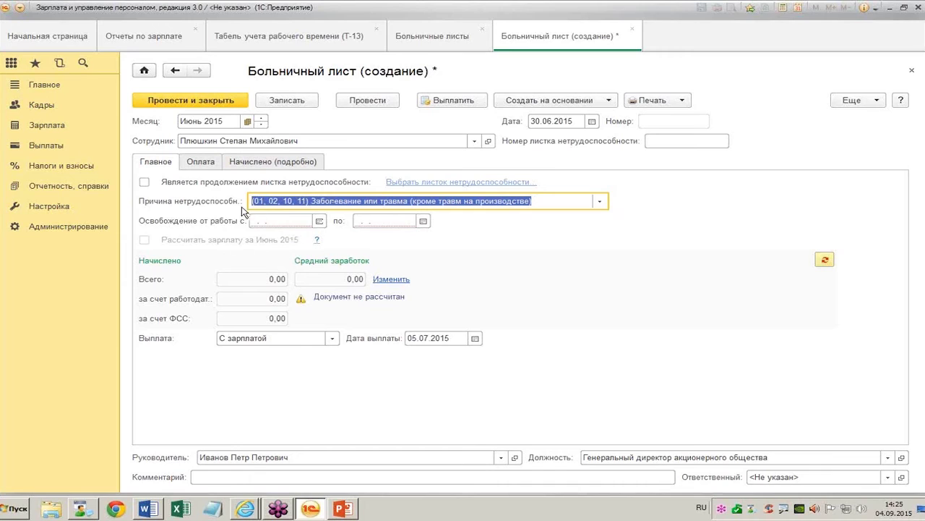
click(280, 219)
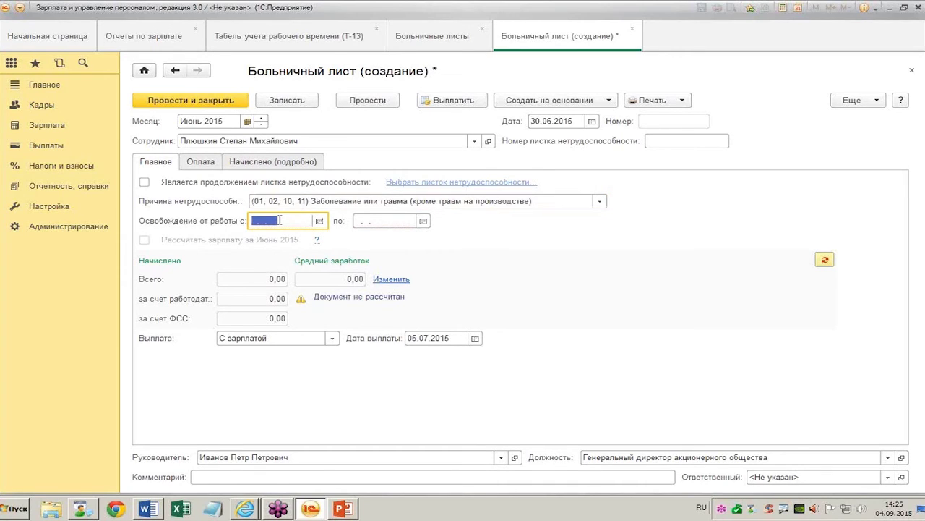
text(05.04.)
key(Tab)
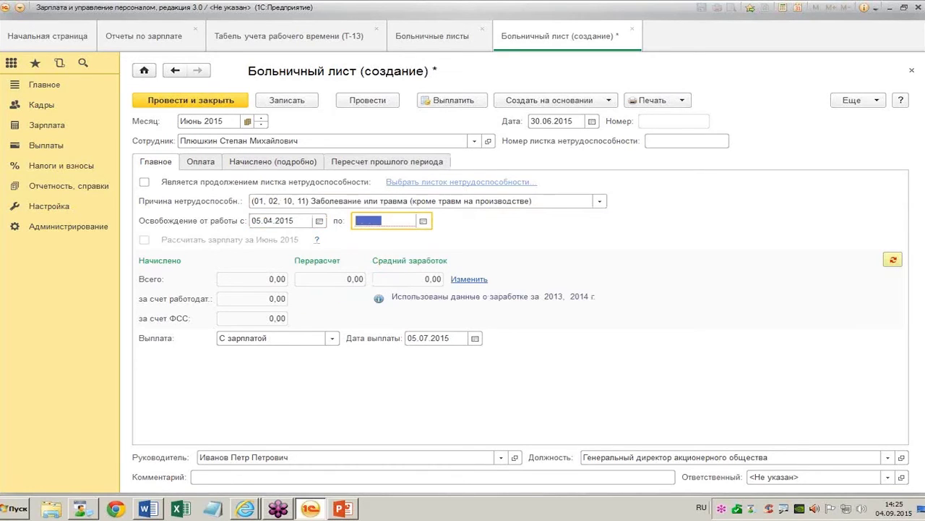
text(1504)
key(Tab)
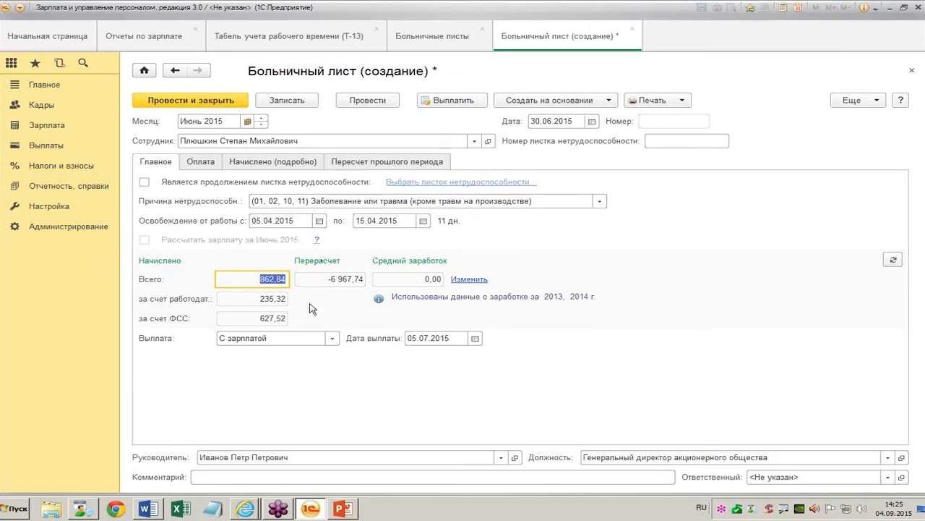
Compare the part-time share in the new sick leave's payment details with that in the sick leave of 09.06.2015.
click(203, 163)
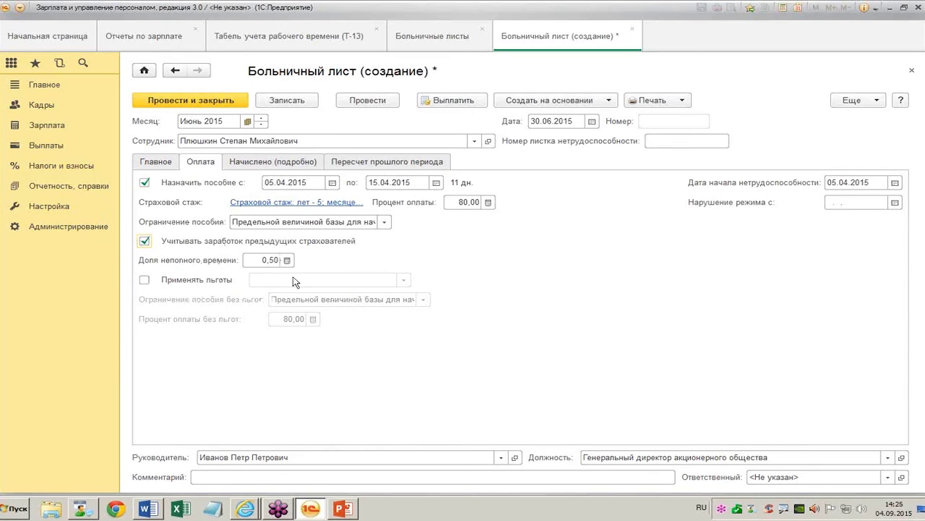
click(254, 261)
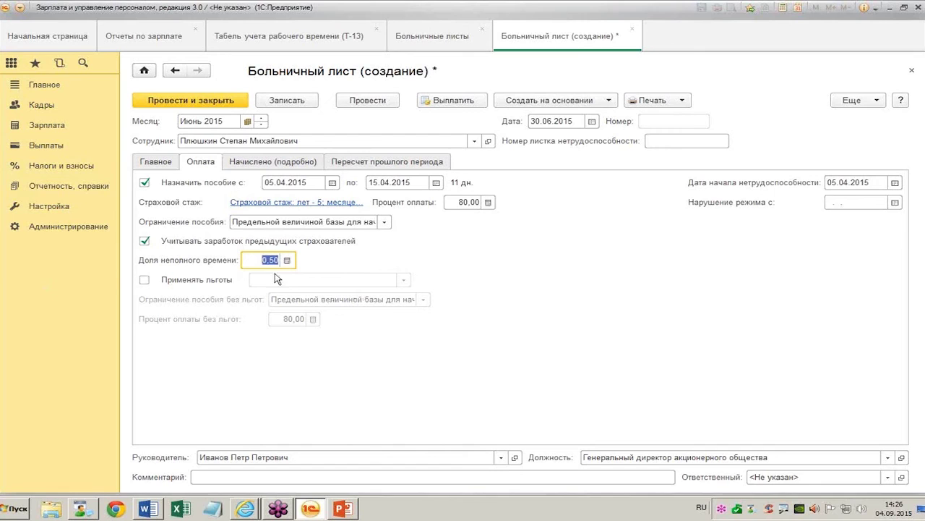
click(264, 36)
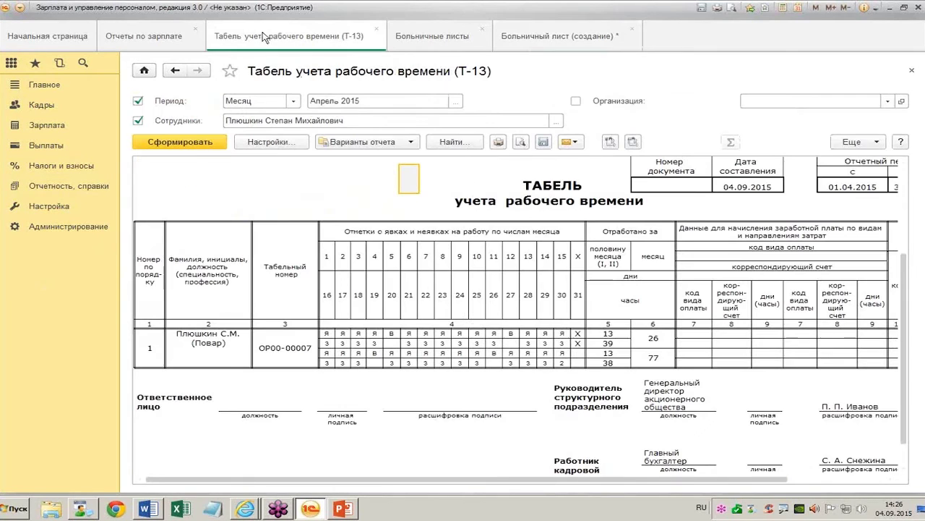
click(448, 37)
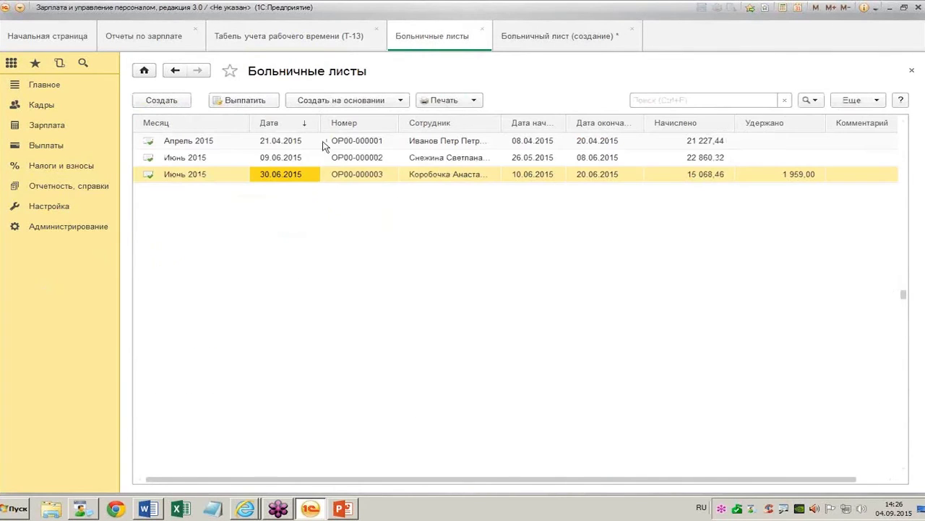
double_click(388, 158)
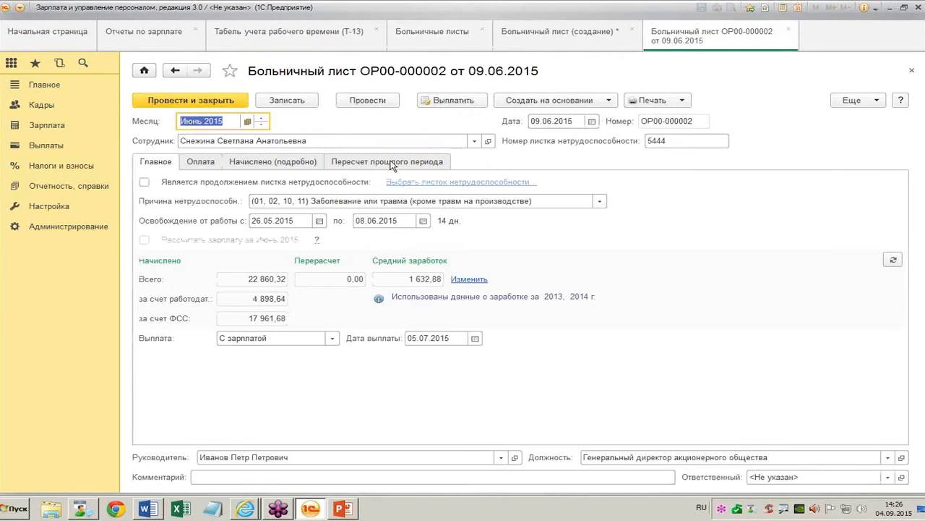
click(197, 165)
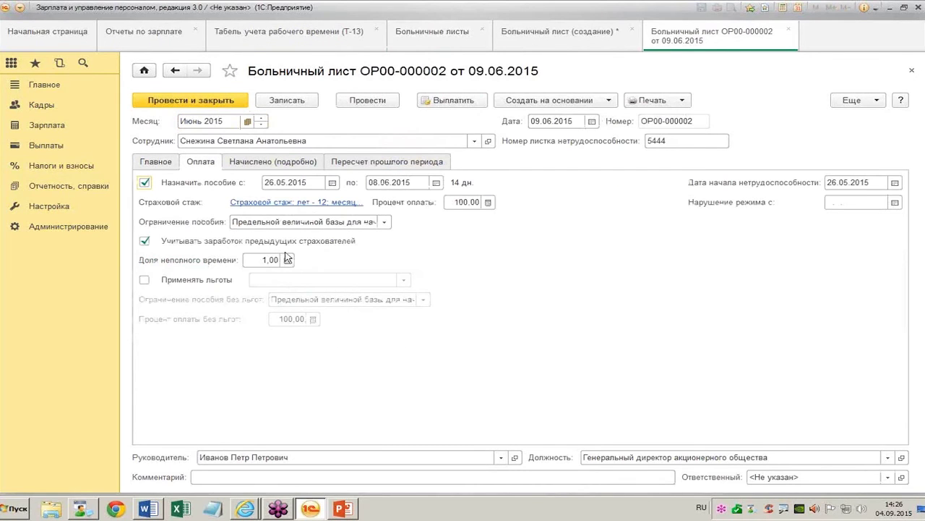
click(255, 261)
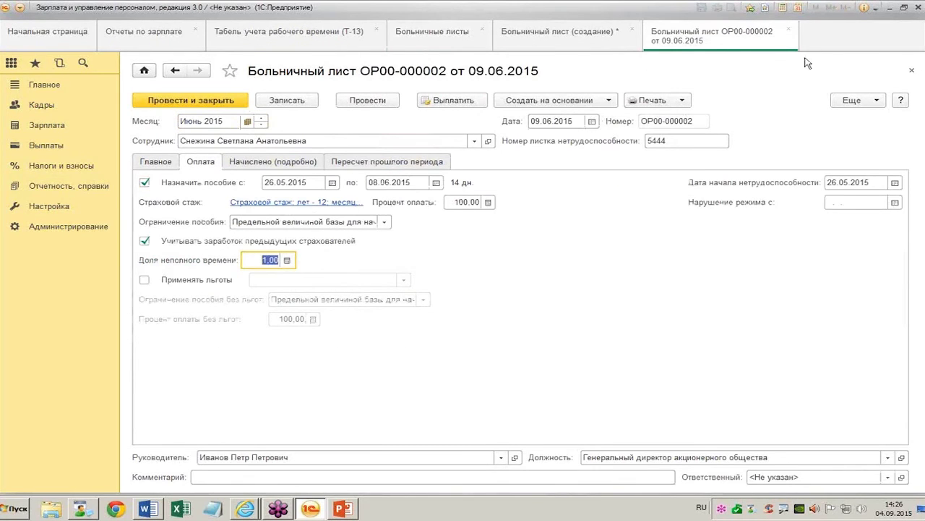
click(788, 29)
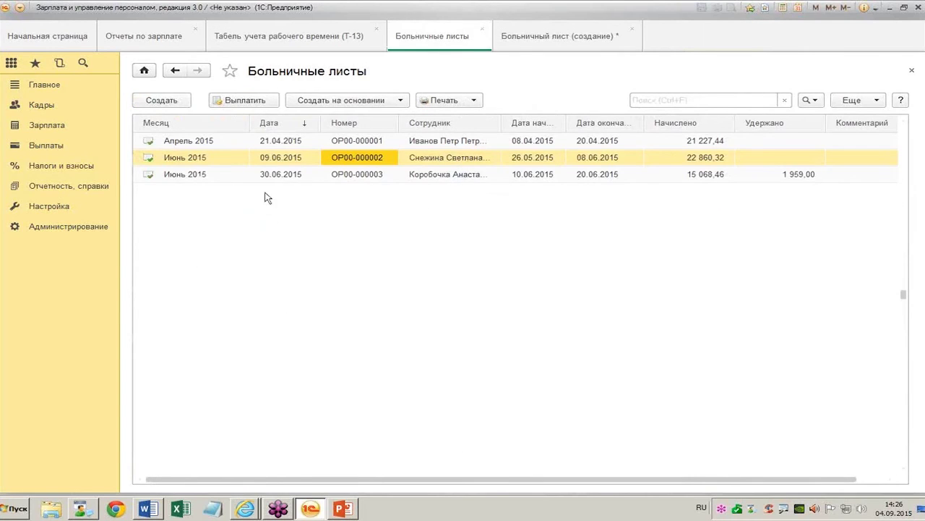
click(523, 36)
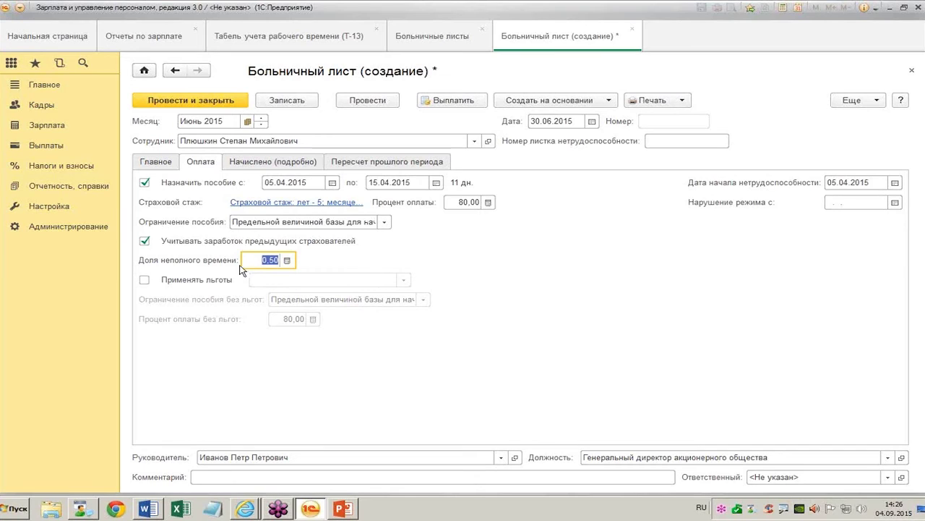
Start a previous-employer earnings certificate from the sick leave's average-earnings data, with Альфа as the insurer.
click(155, 162)
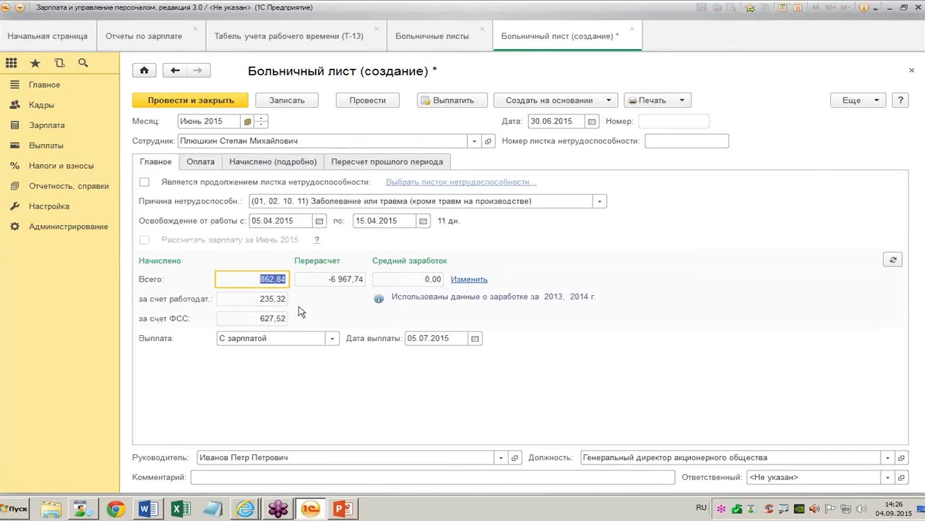
click(472, 281)
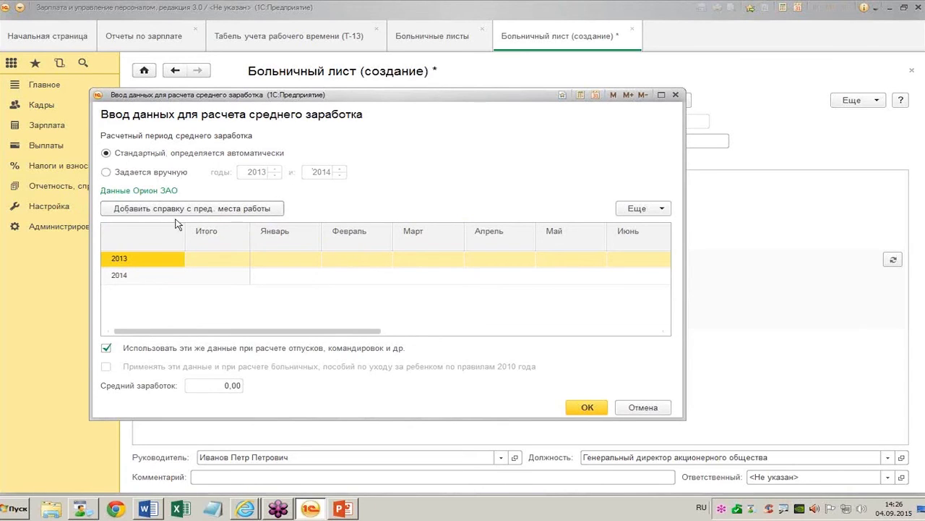
click(220, 211)
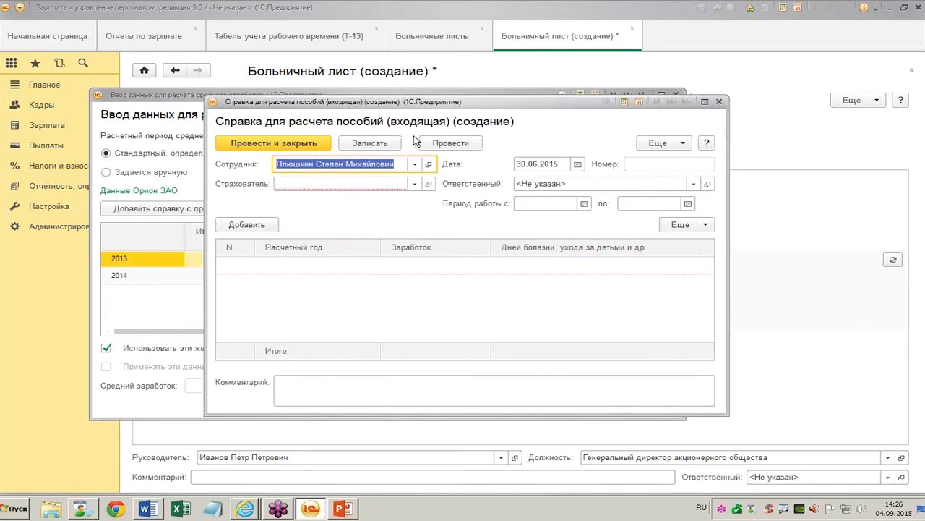
click(415, 184)
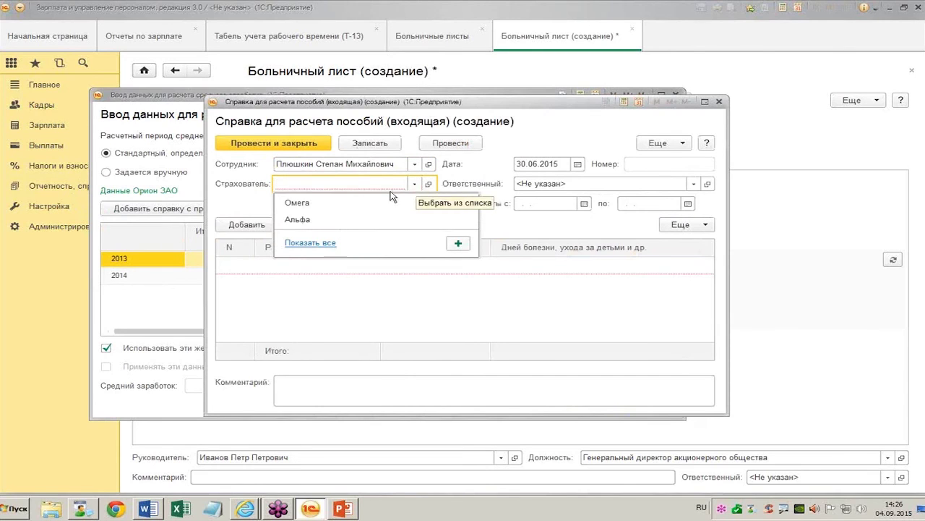
click(317, 219)
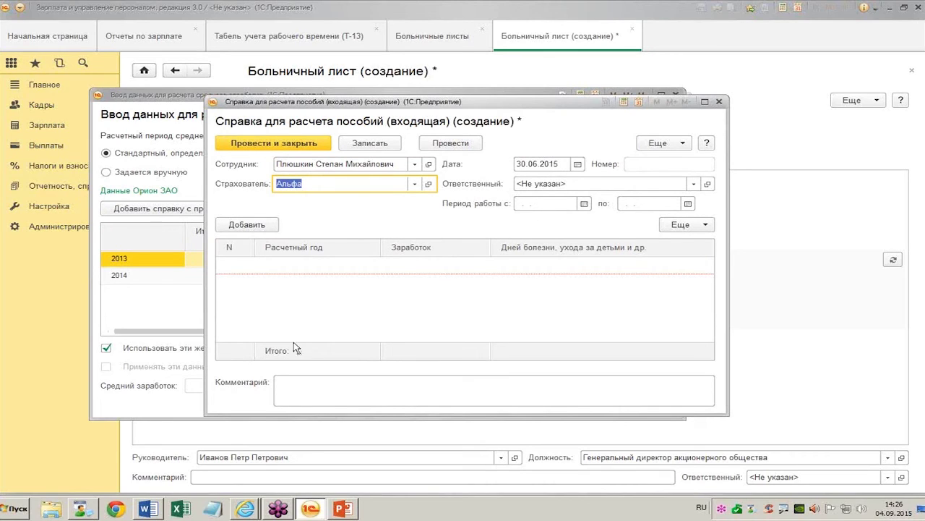
Add a 2013 row with earnings of 200 000 to the incoming benefit certificate.
click(246, 224)
text(2013)
key(Tab)
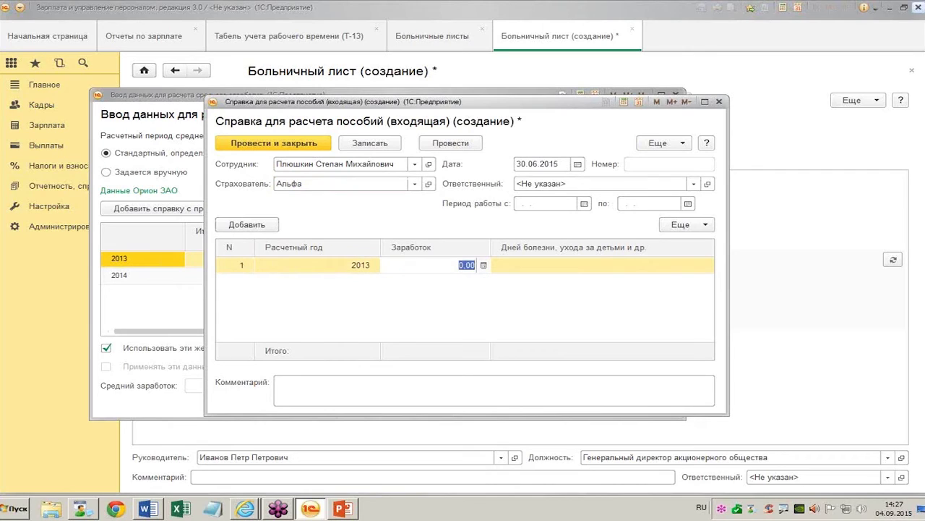
text(200 000)
key(Tab)
Add a second row to the certificate for 2014 with earnings of 400 000.
click(247, 225)
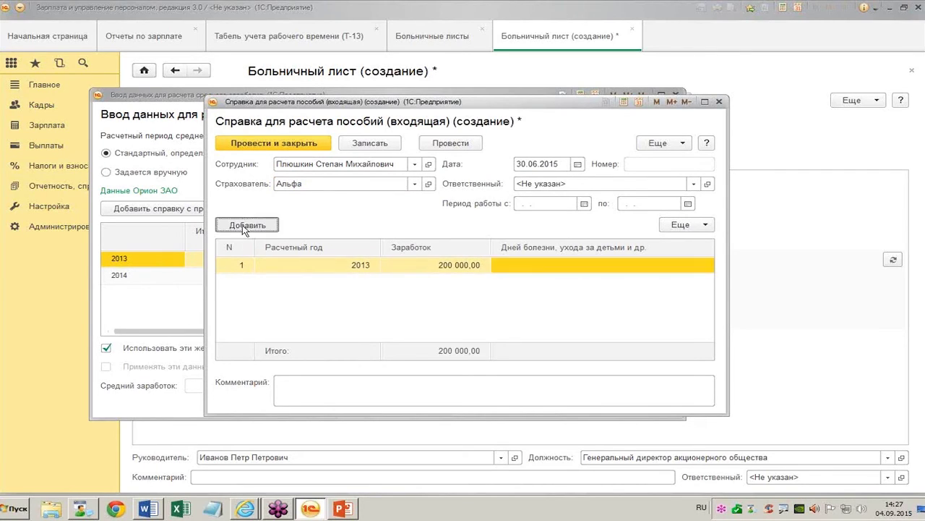
text(20)
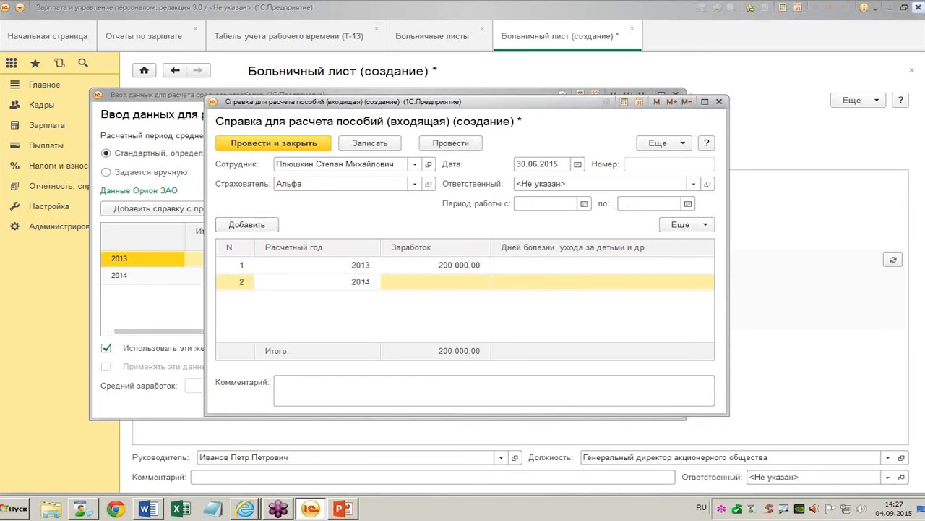
text(14)
key(Tab)
text(4)
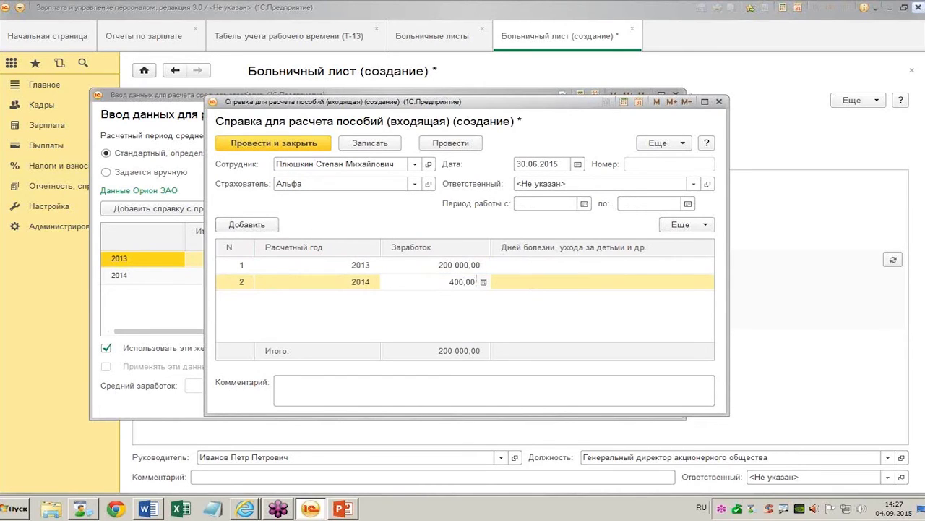
text(00 000)
key(Tab)
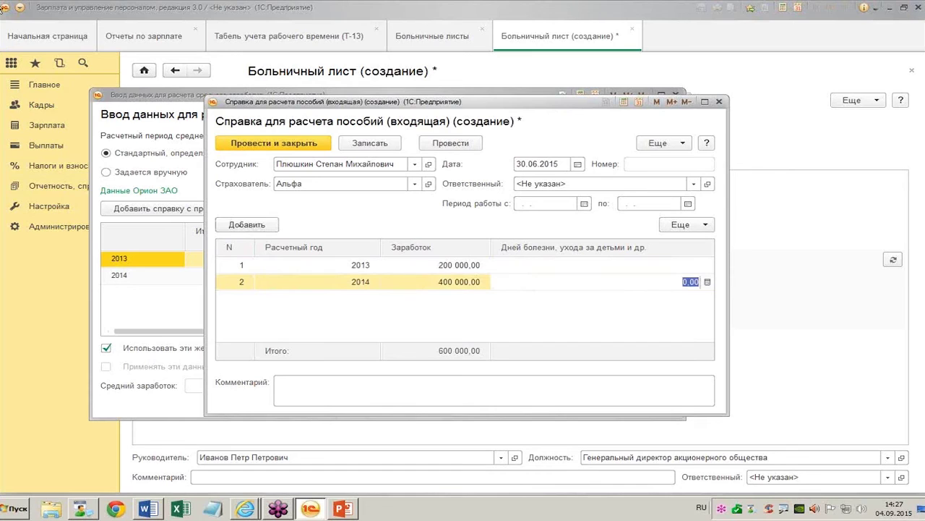
Post and close the previous-employer certificate and apply the average-earnings data to the sick leave.
click(272, 144)
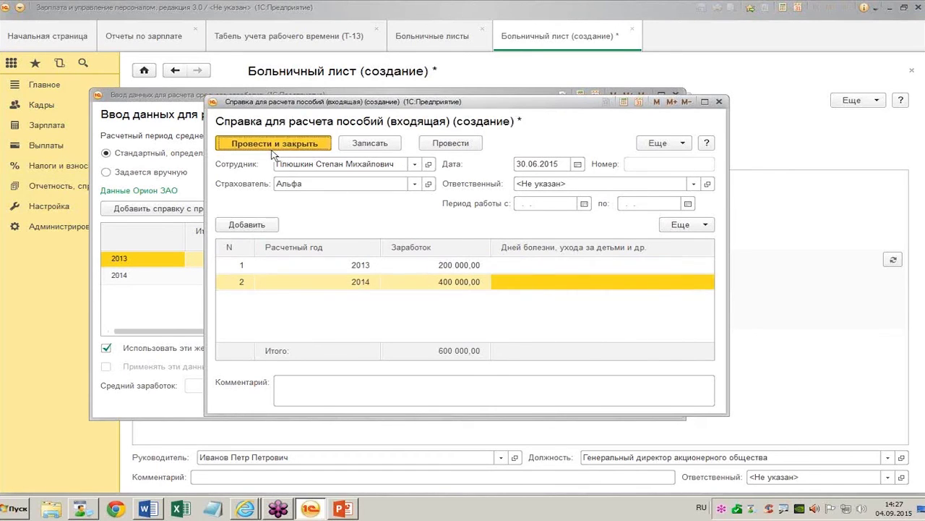
click(592, 408)
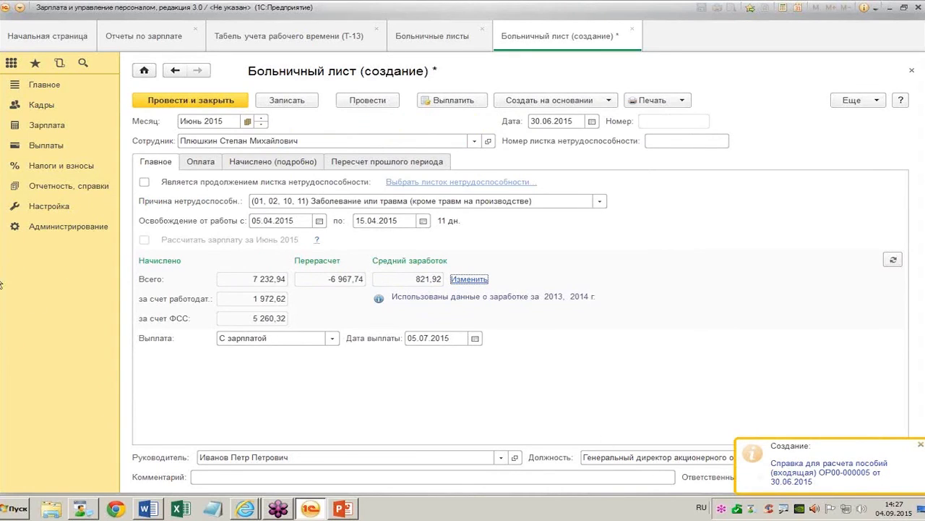
click(921, 444)
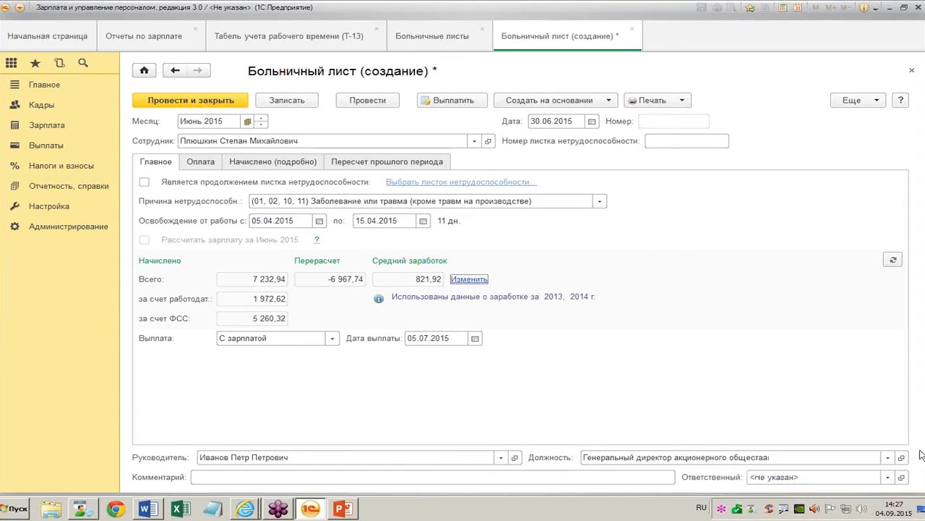
Review the sick leave's part-time share and the periods of its employer-paid and fund-paid accruals.
click(200, 162)
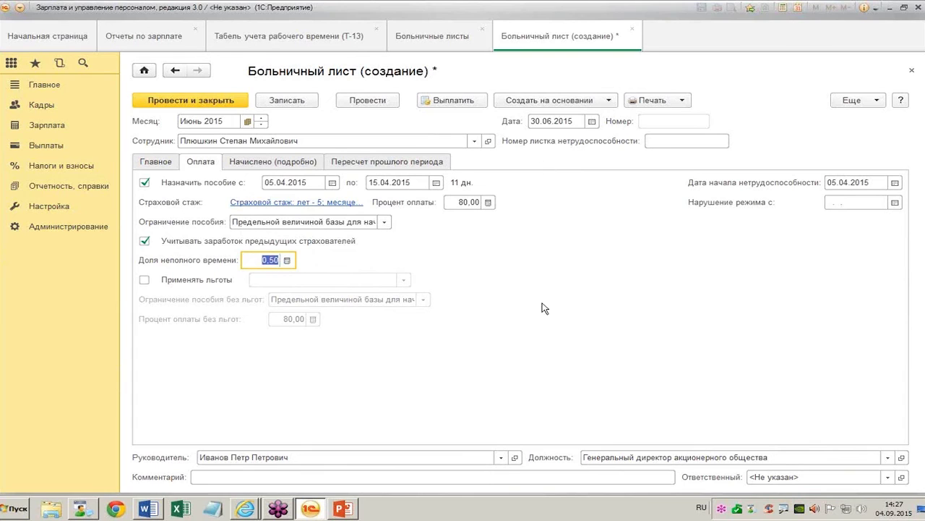
click(284, 165)
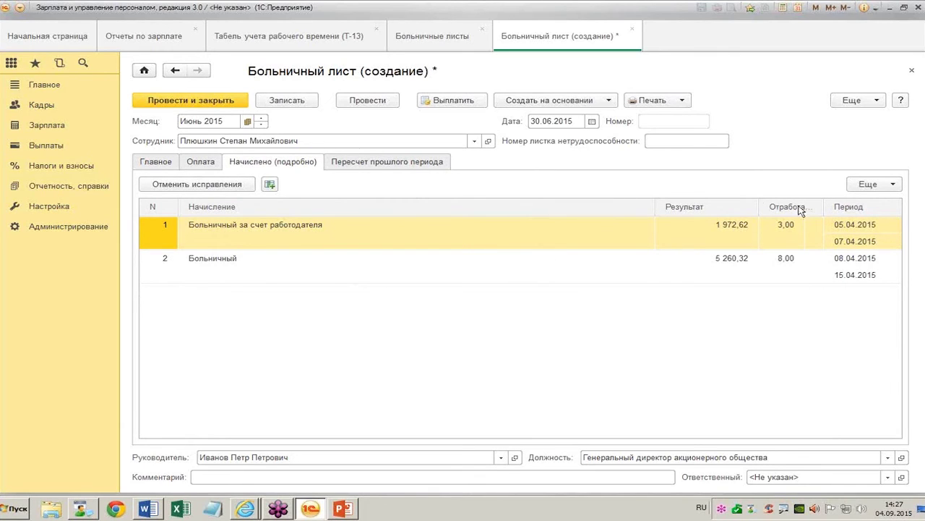
click(862, 233)
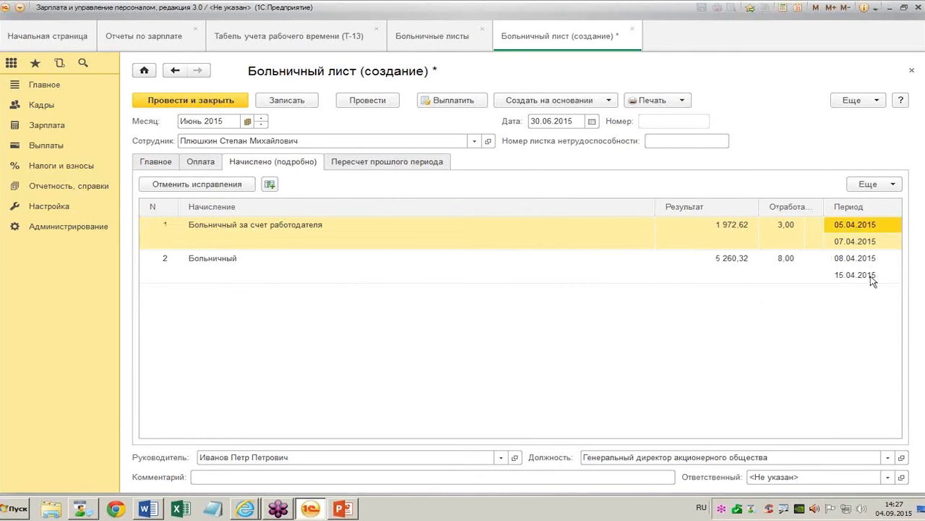
click(872, 280)
click(853, 242)
click(854, 275)
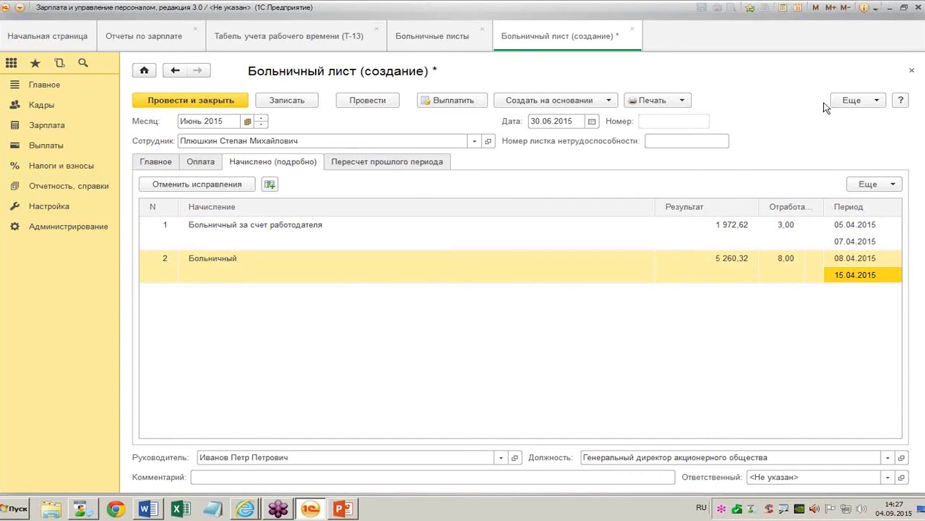
Review the past-period salary recalculation and its dates, and compare them with the document date, accruals and payment details.
click(389, 163)
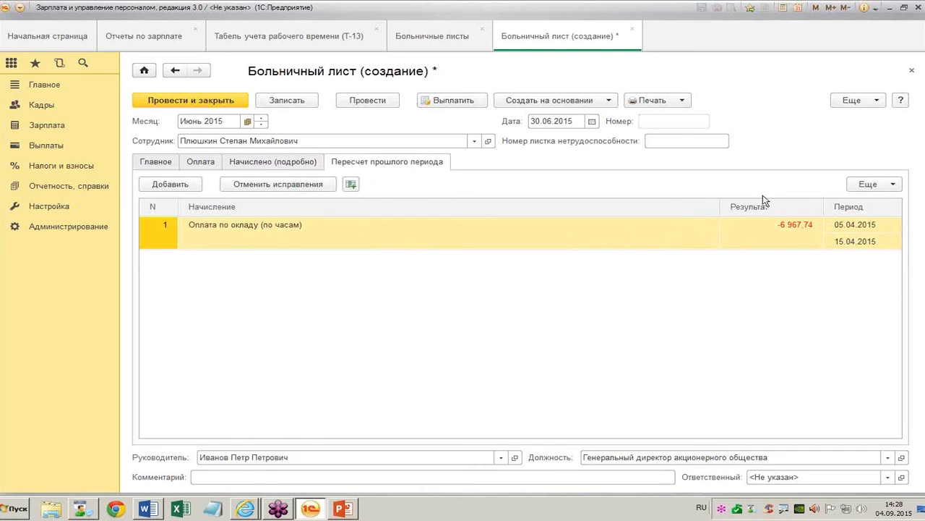
click(835, 230)
click(846, 245)
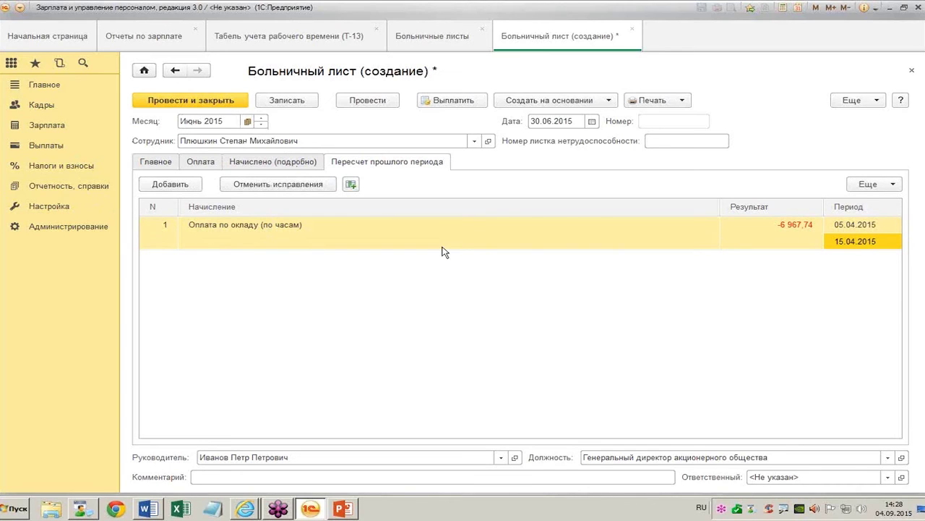
click(550, 120)
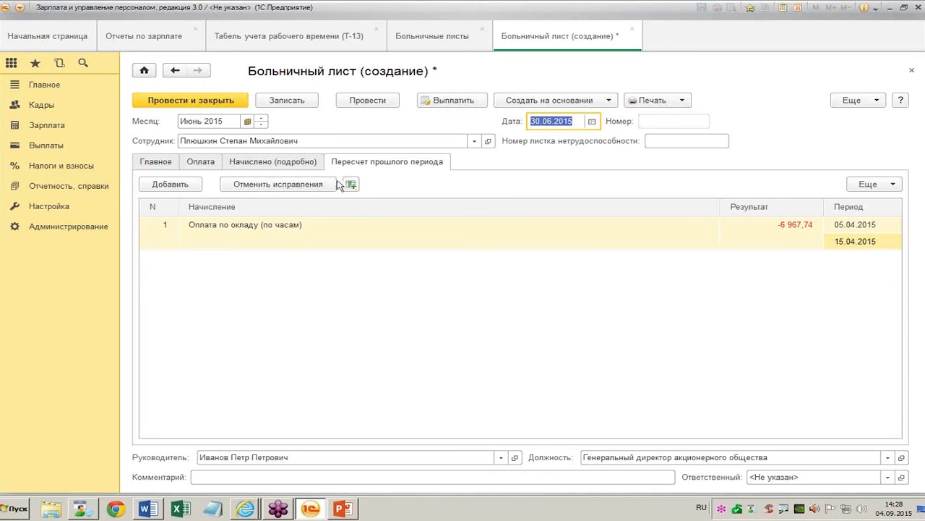
click(286, 166)
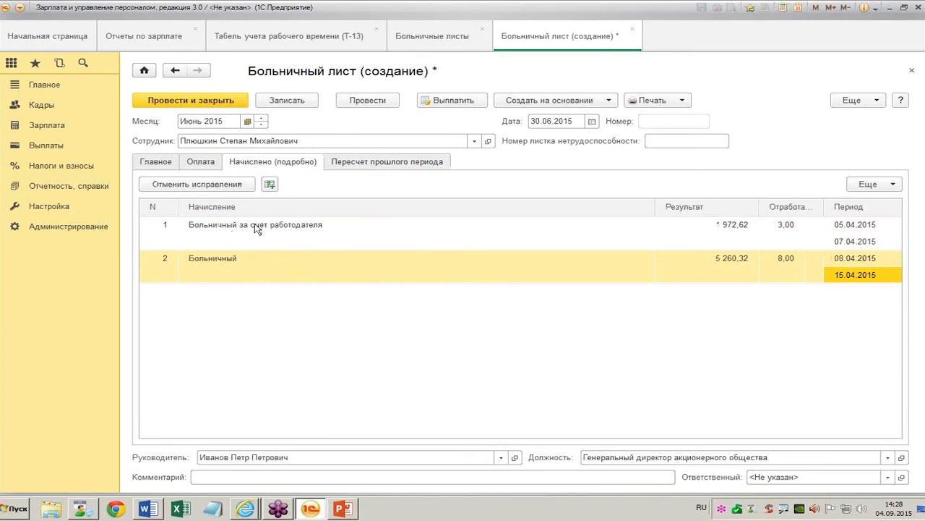
click(189, 162)
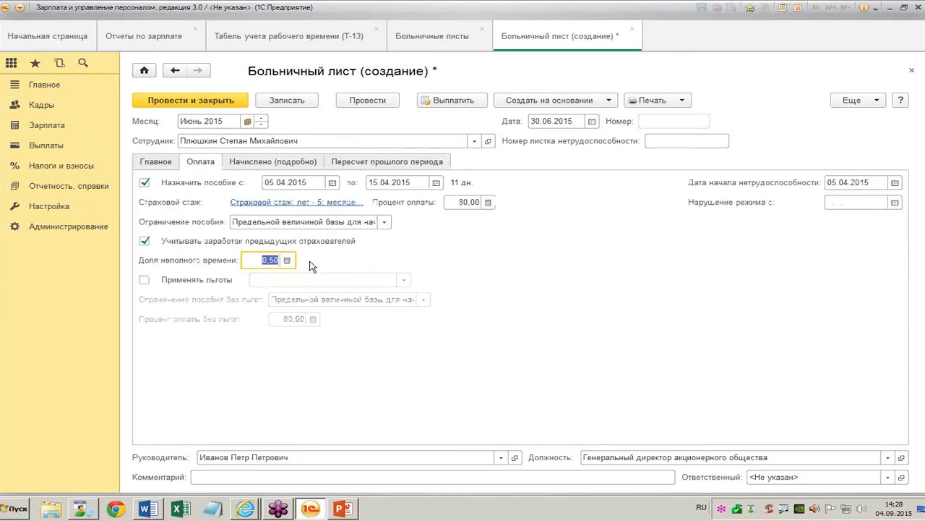
Return to the sick leave's main details, then post and close the document.
click(167, 161)
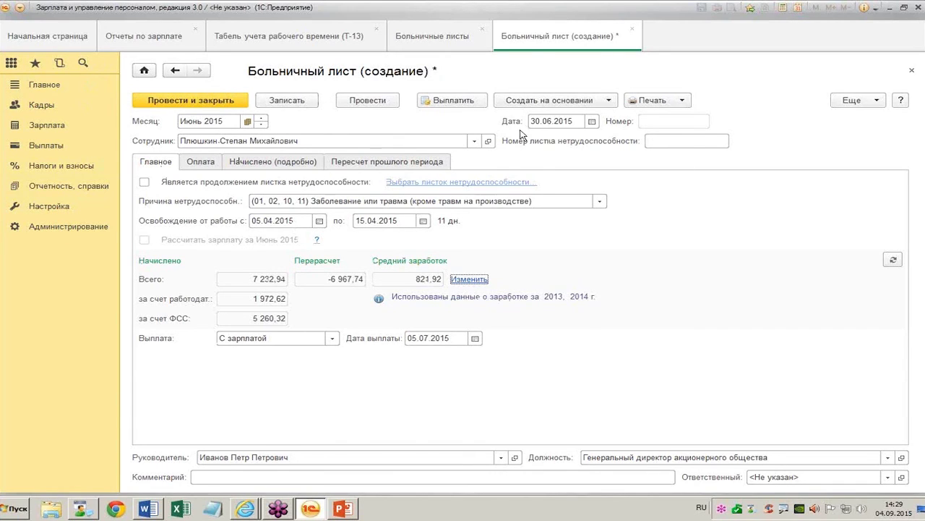
click(211, 105)
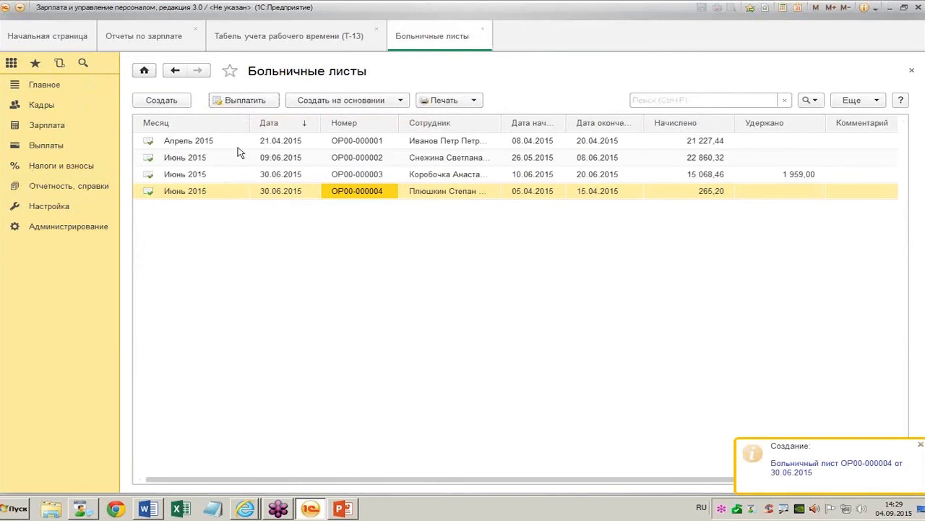
Regenerate the cook's T-13 timesheet for Апрель 2015 to reflect the posted sick leave.
click(325, 42)
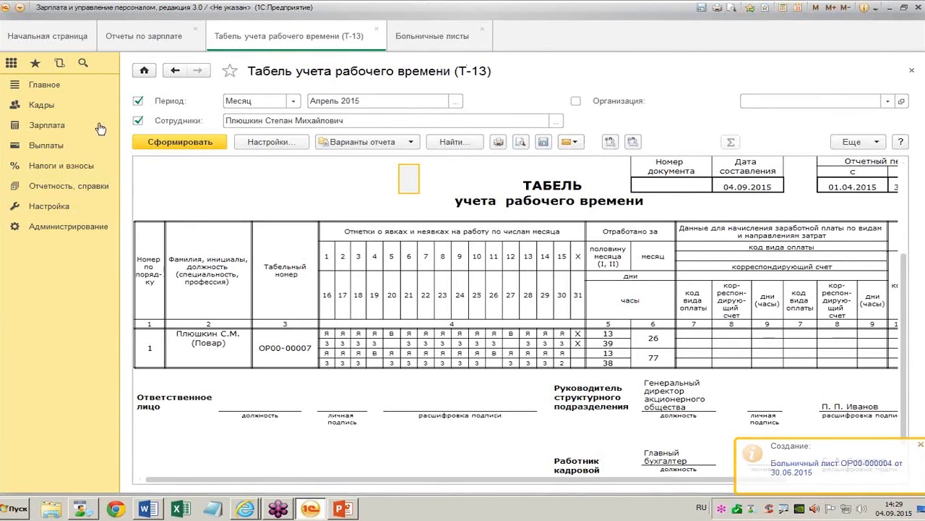
click(189, 144)
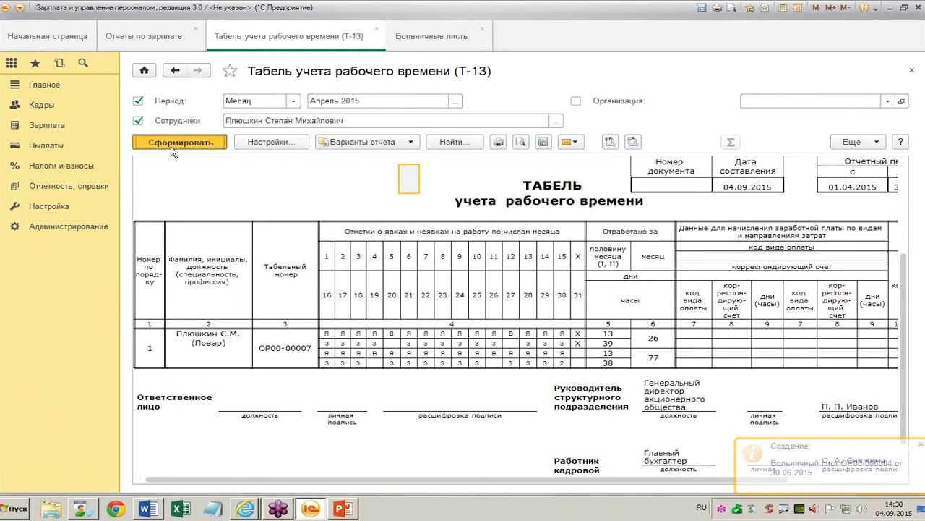
key(ctrl+Tab)
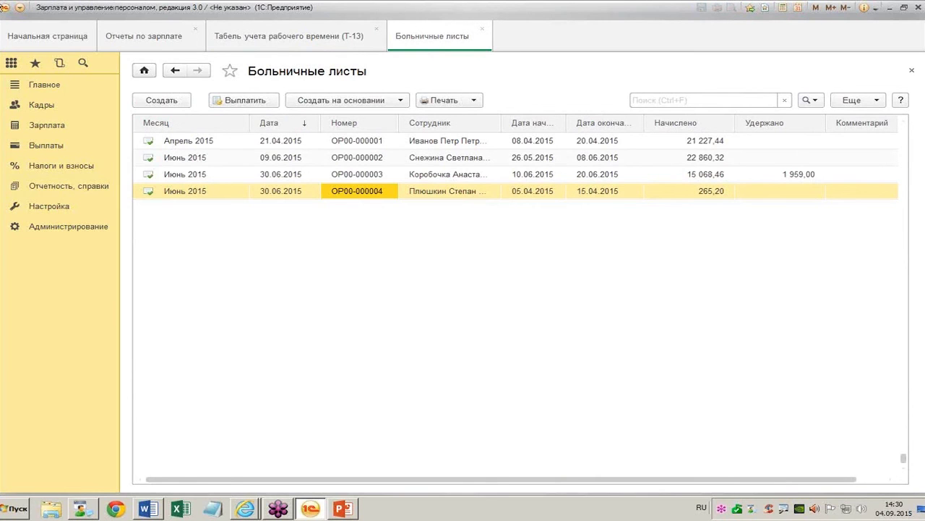
click(295, 44)
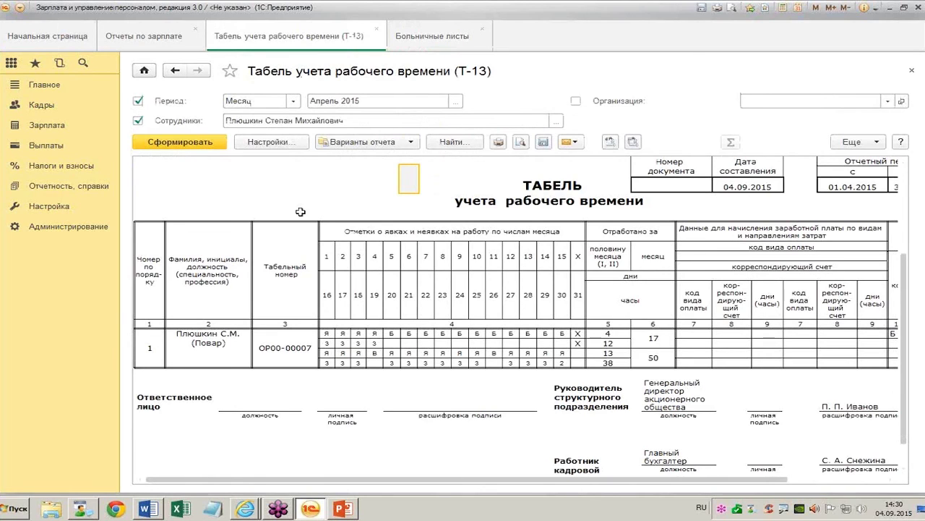
Generate the cook's T-13 timesheet for Июнь 2015.
click(456, 102)
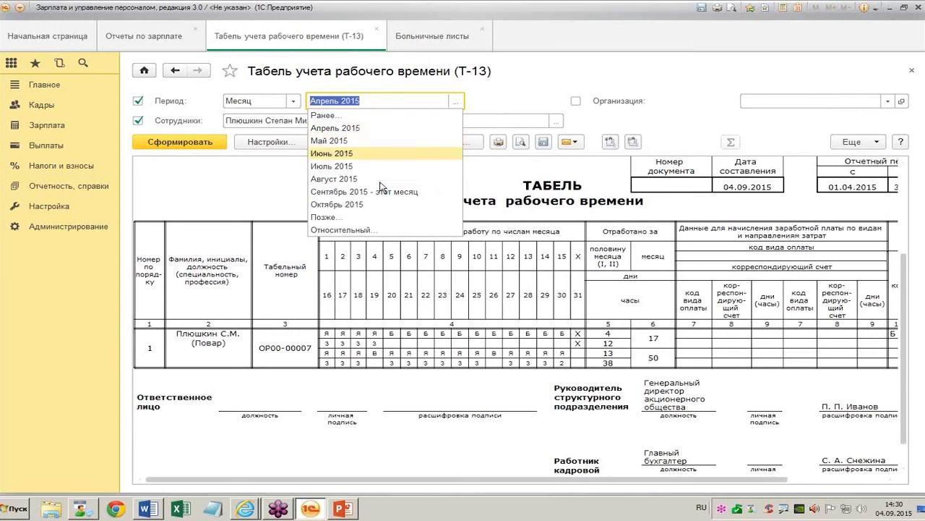
click(329, 153)
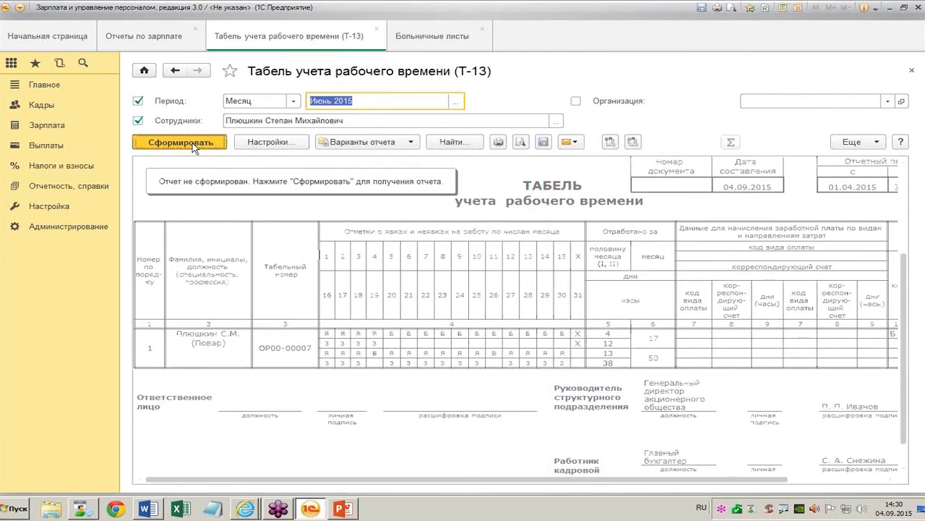
click(192, 144)
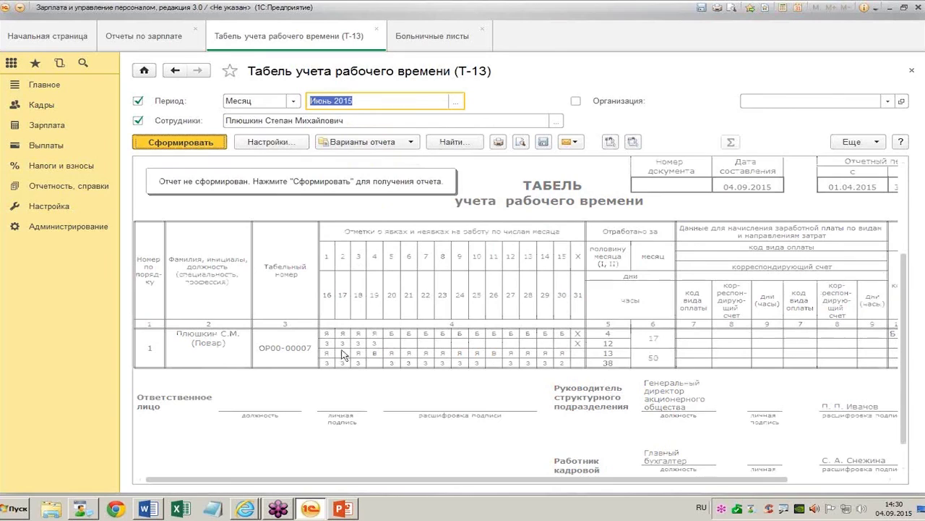